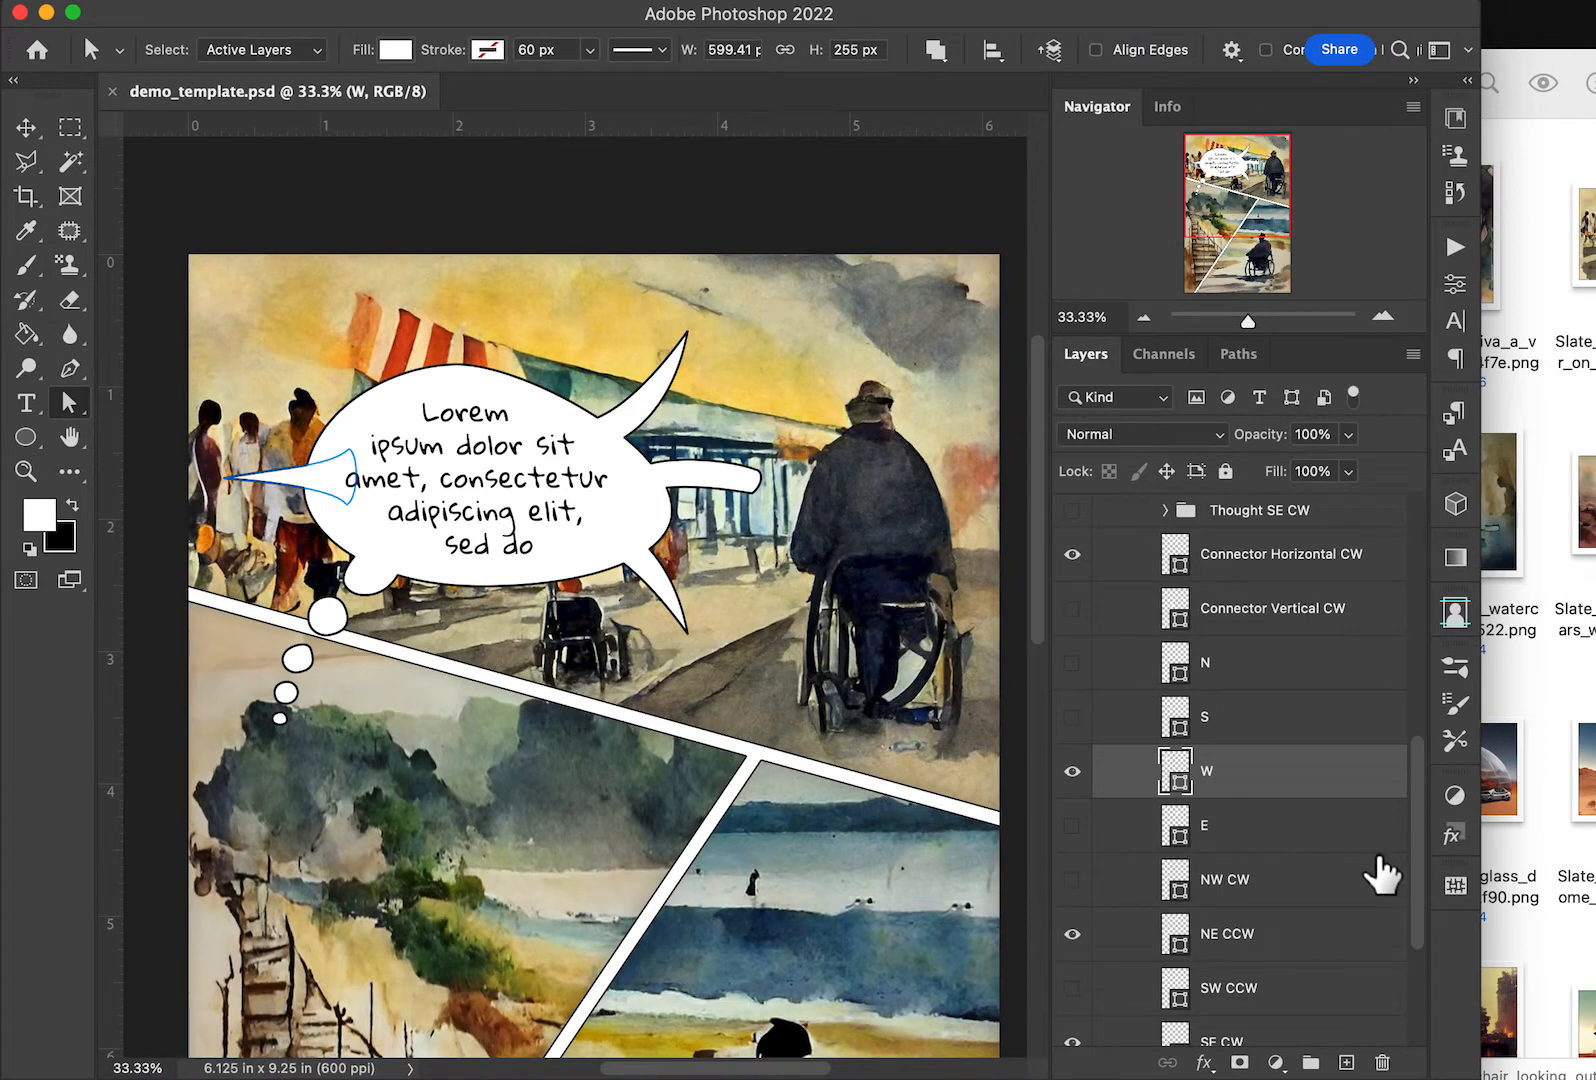
Reshape the balloon's W voice arrow into a downward-curving tail about 572 by 505 px, adjusting its tip and curve handles
left_click(1195, 945)
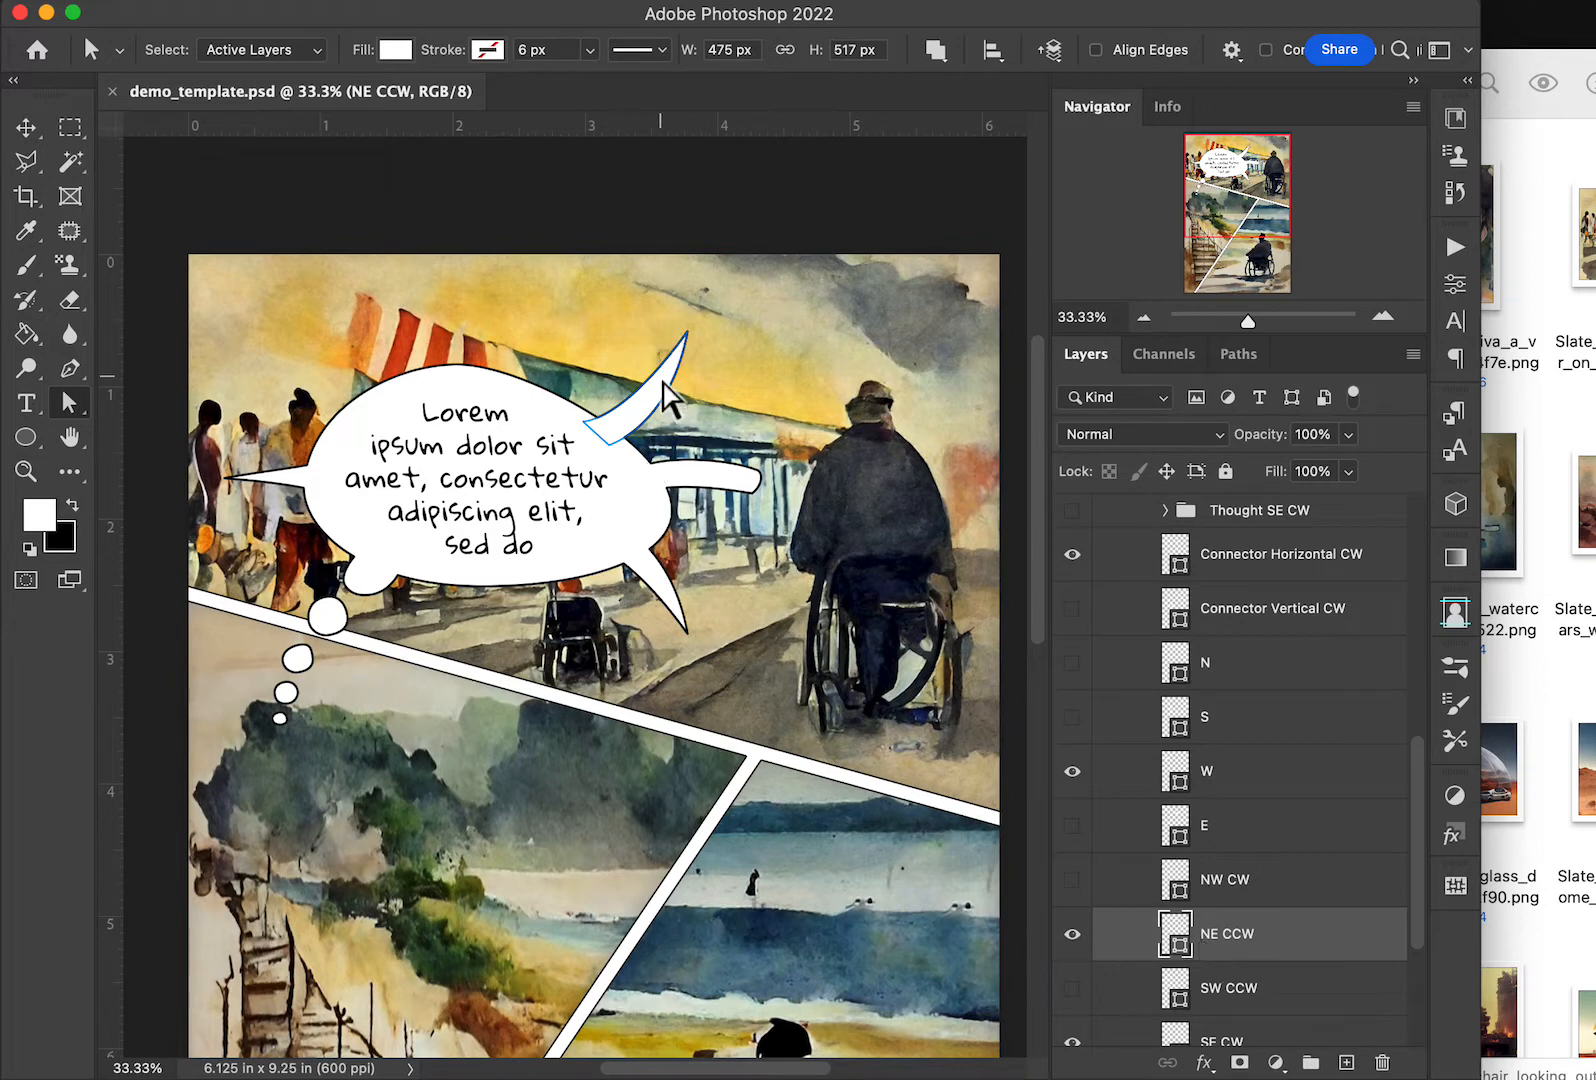
left_click(1190, 780)
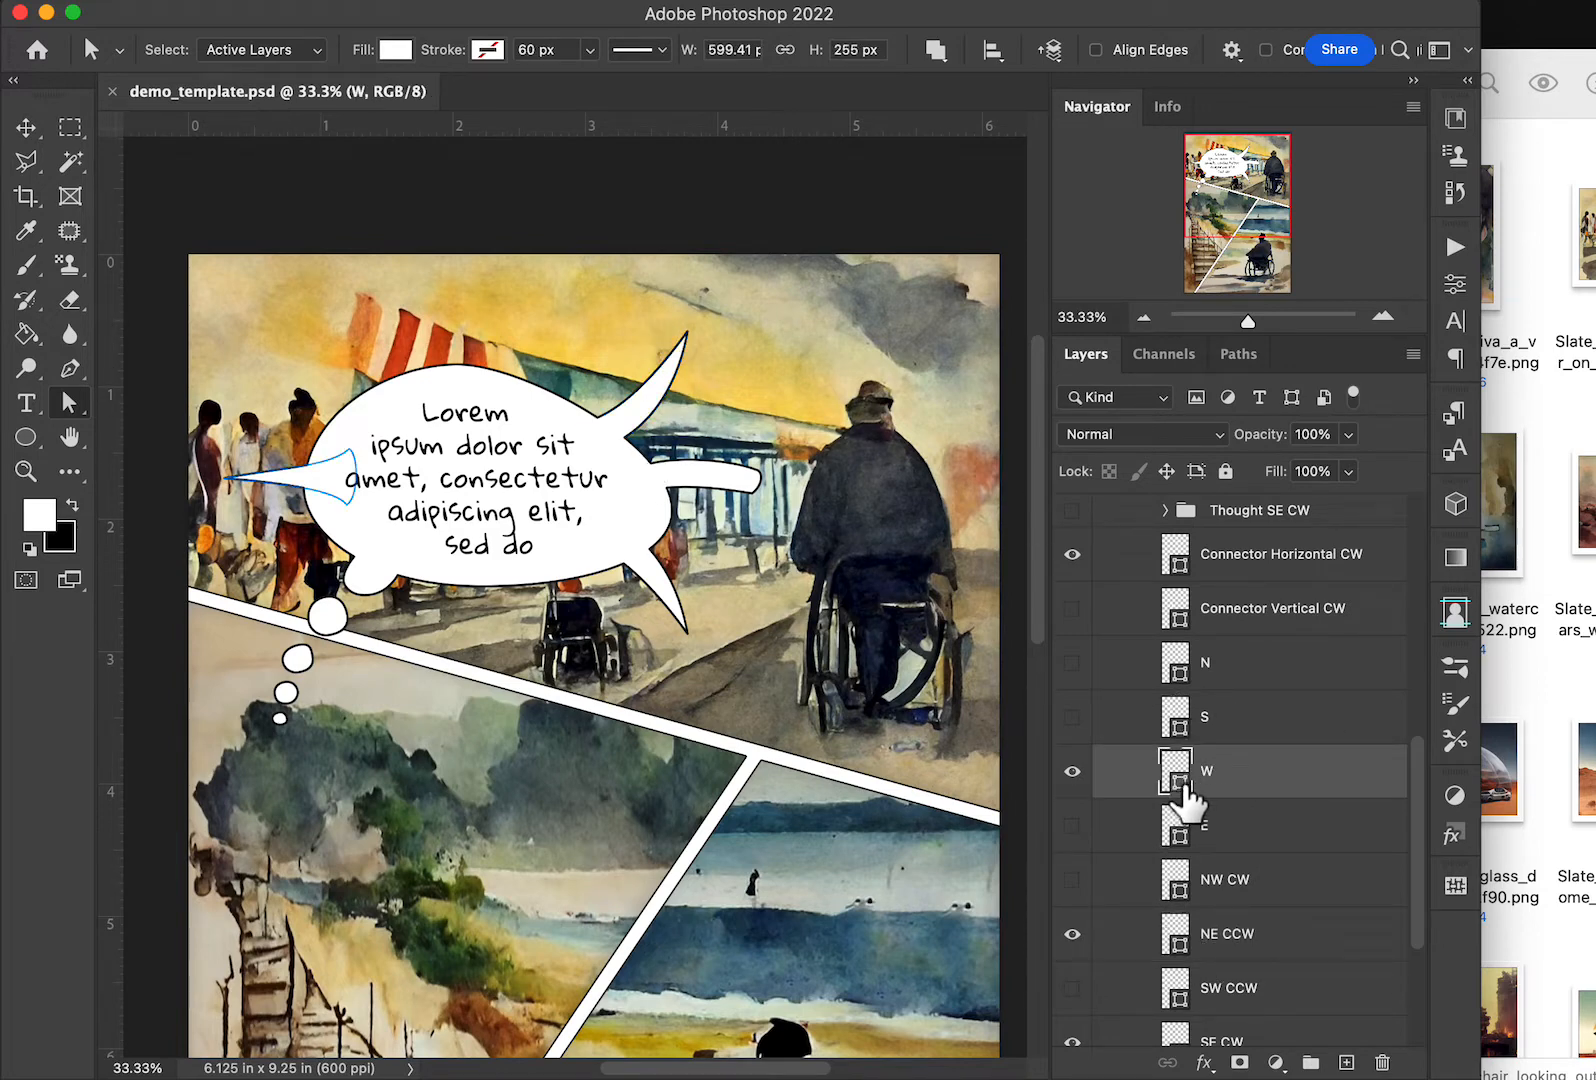
left_click(231, 481)
left_click_drag(228, 484, 292, 376)
left_click_drag(305, 564, 330, 400)
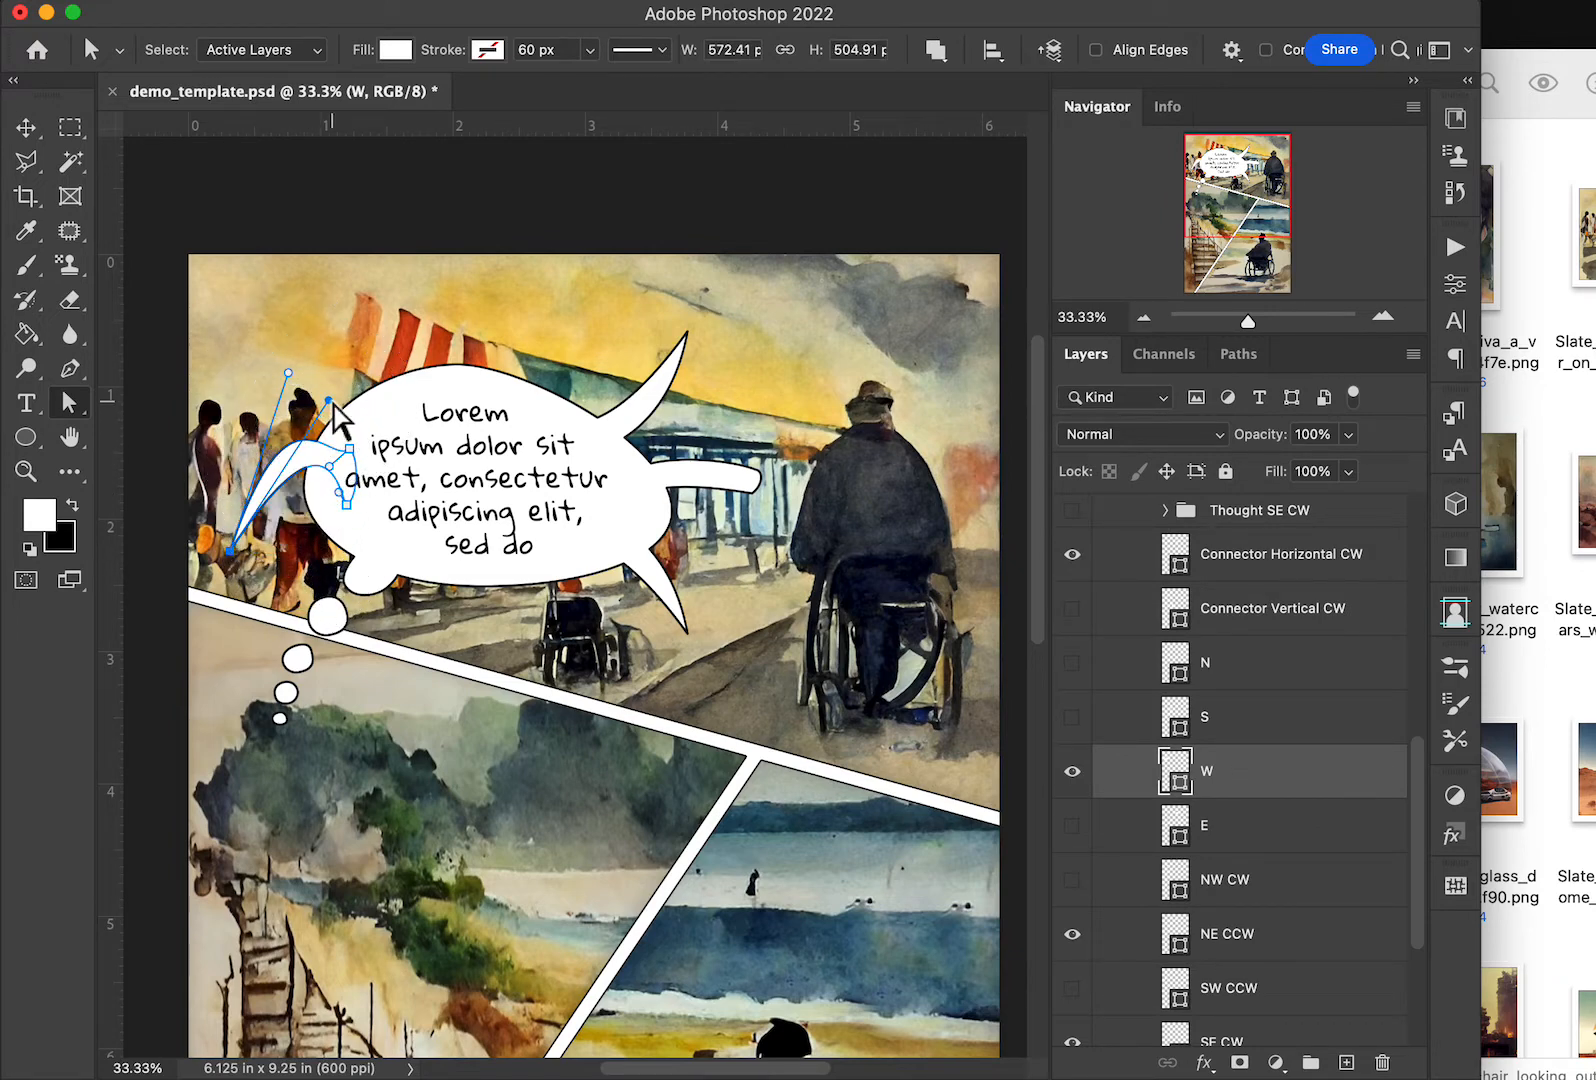
left_click(27, 129)
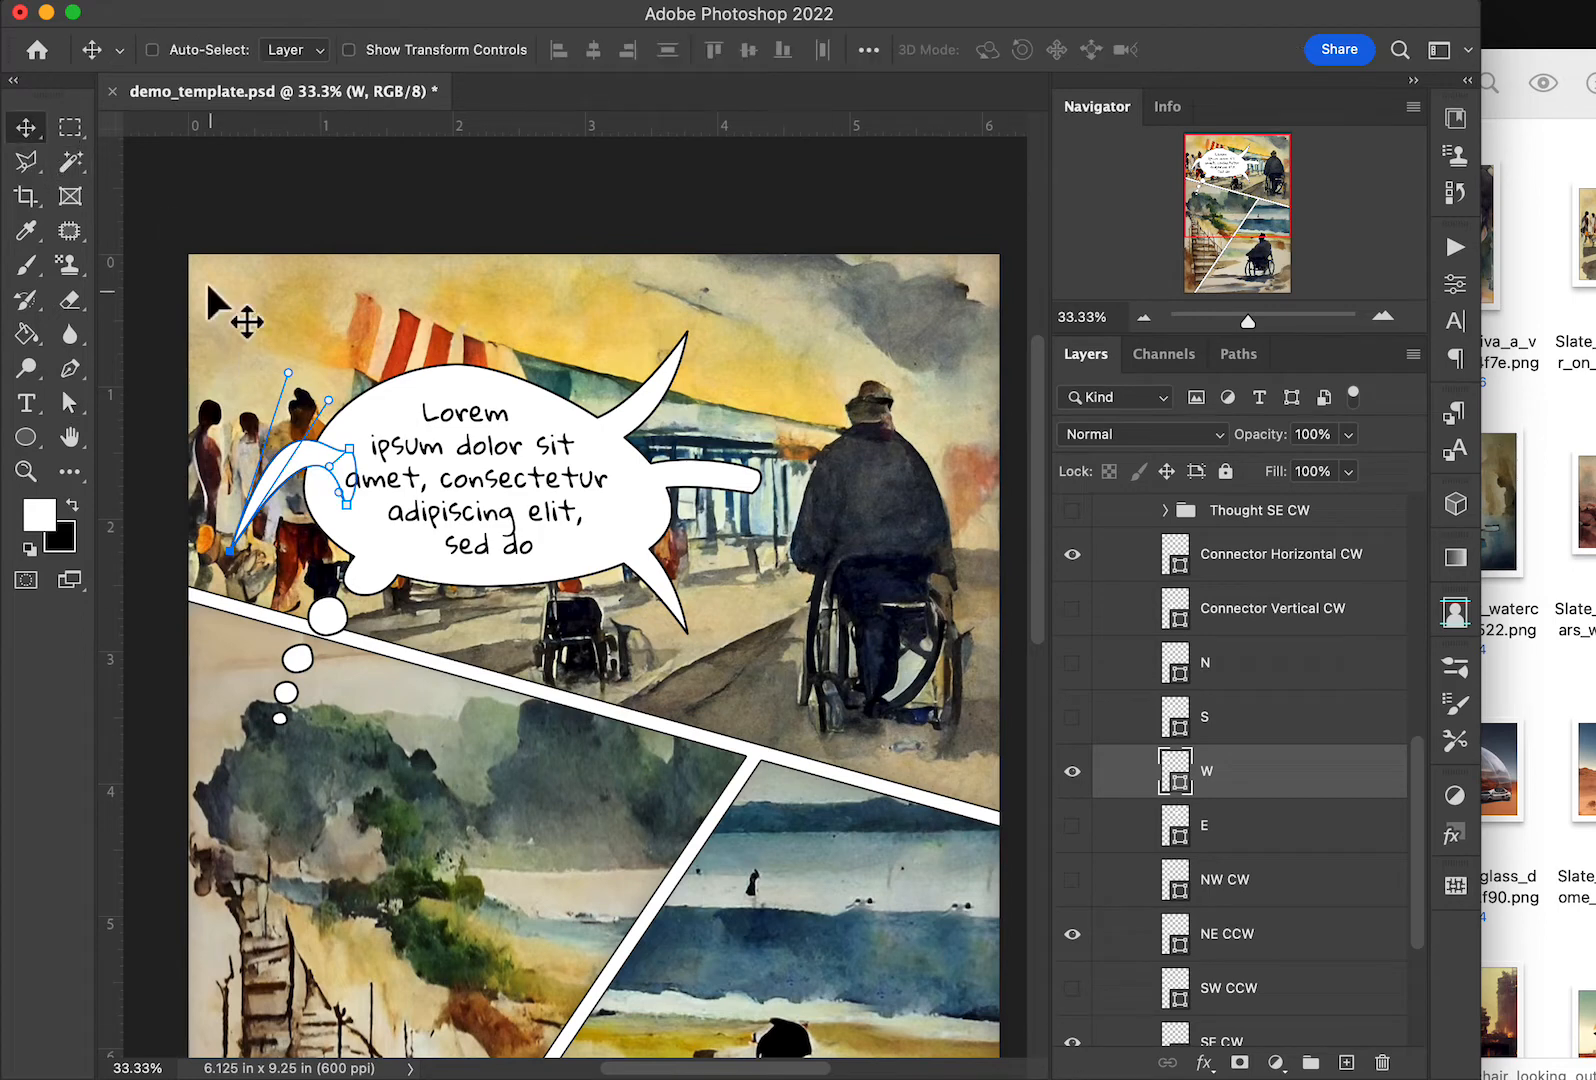
Hide the NE CCW, SE CW, Connector Horizontal CW and Thought SW CCW voice arrows, leaving only the W arrow showing
left_click(1203, 728)
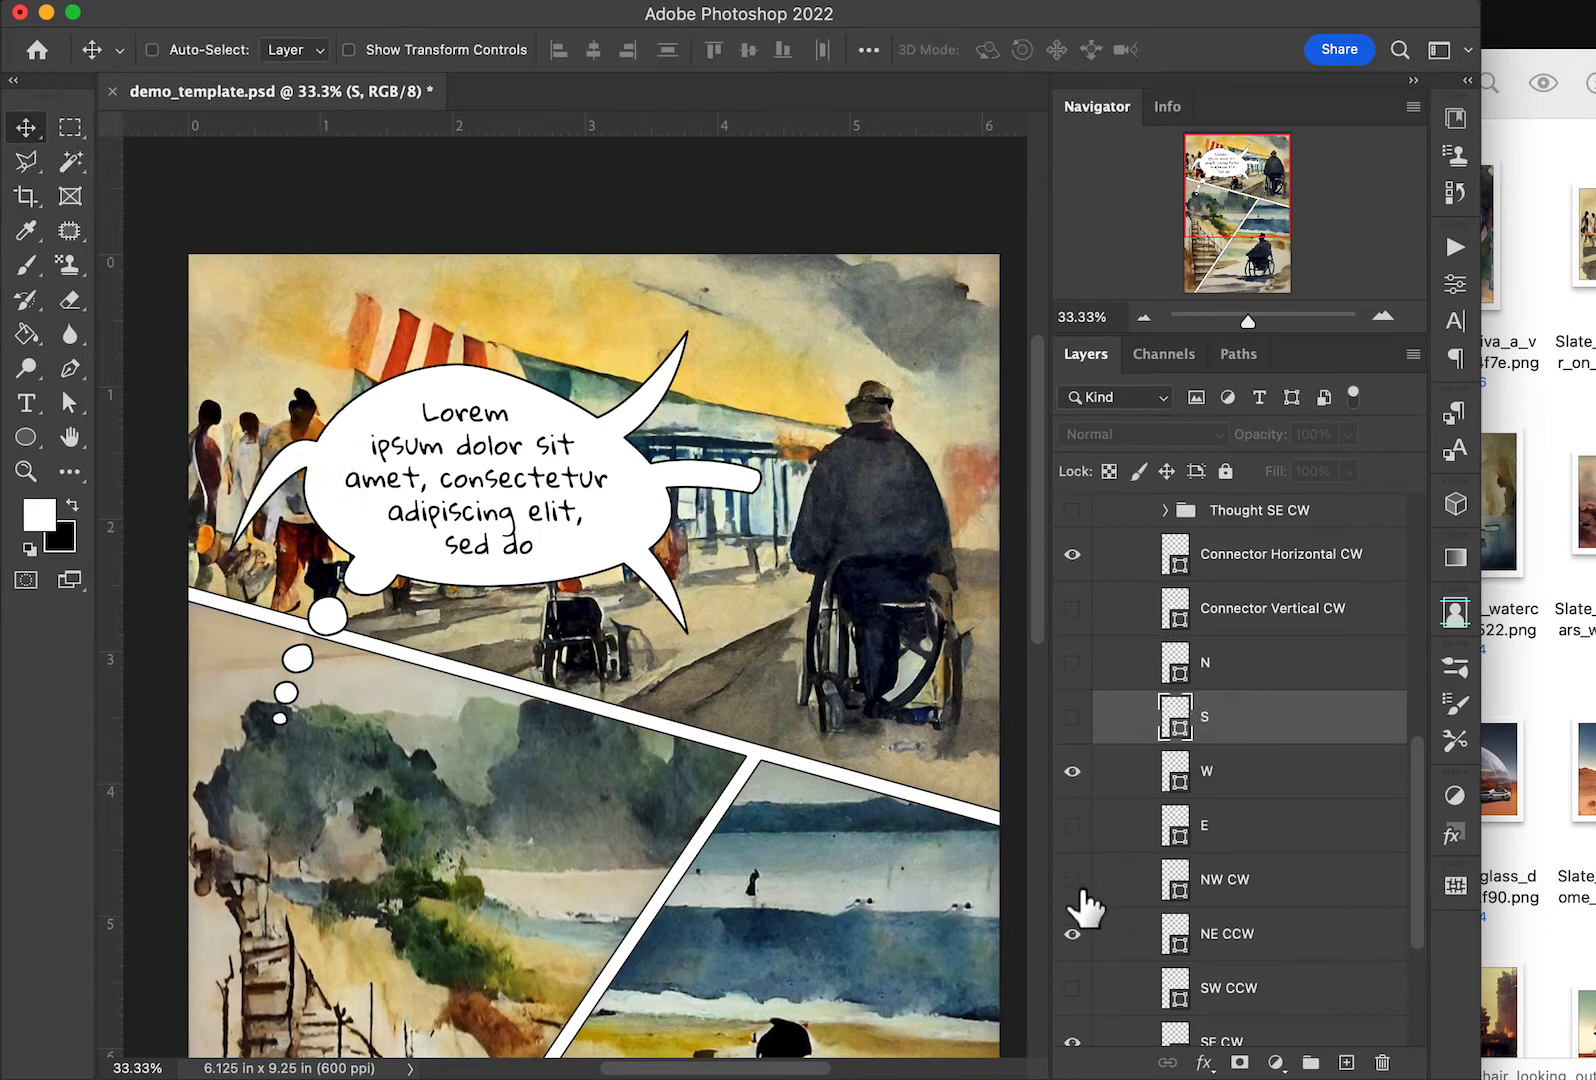
left_click(1072, 933)
scroll(1160, 950, "down", 2)
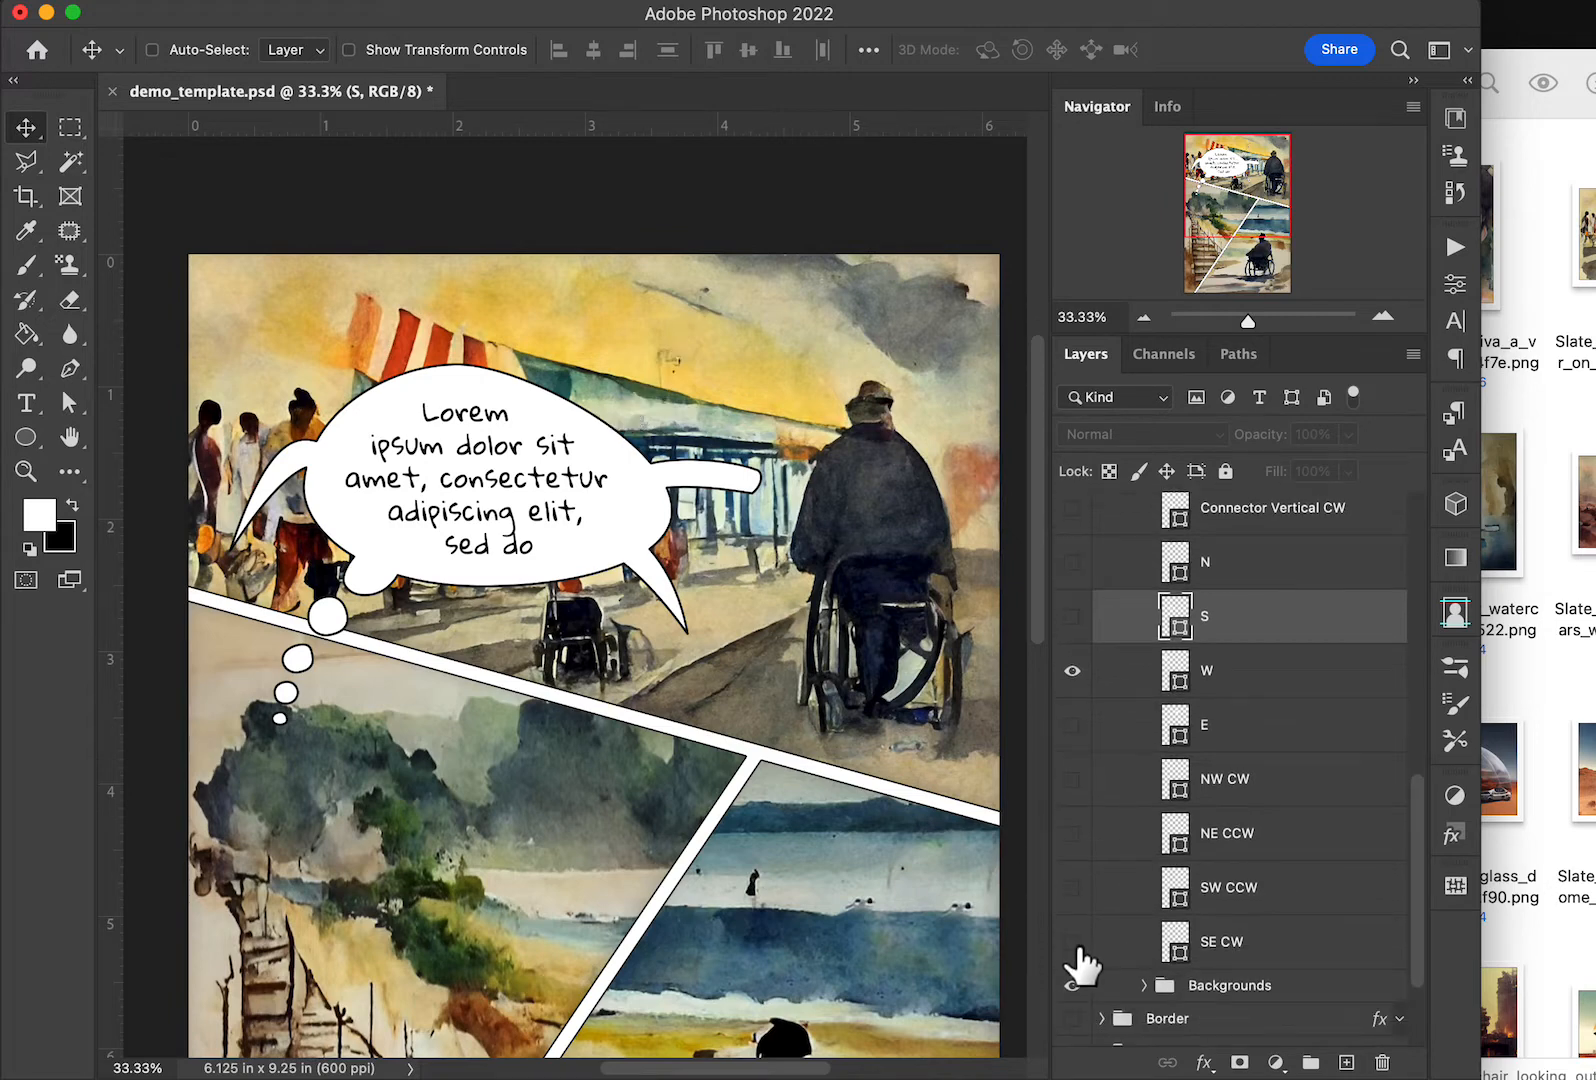
left_click(1076, 988)
left_click(1073, 987)
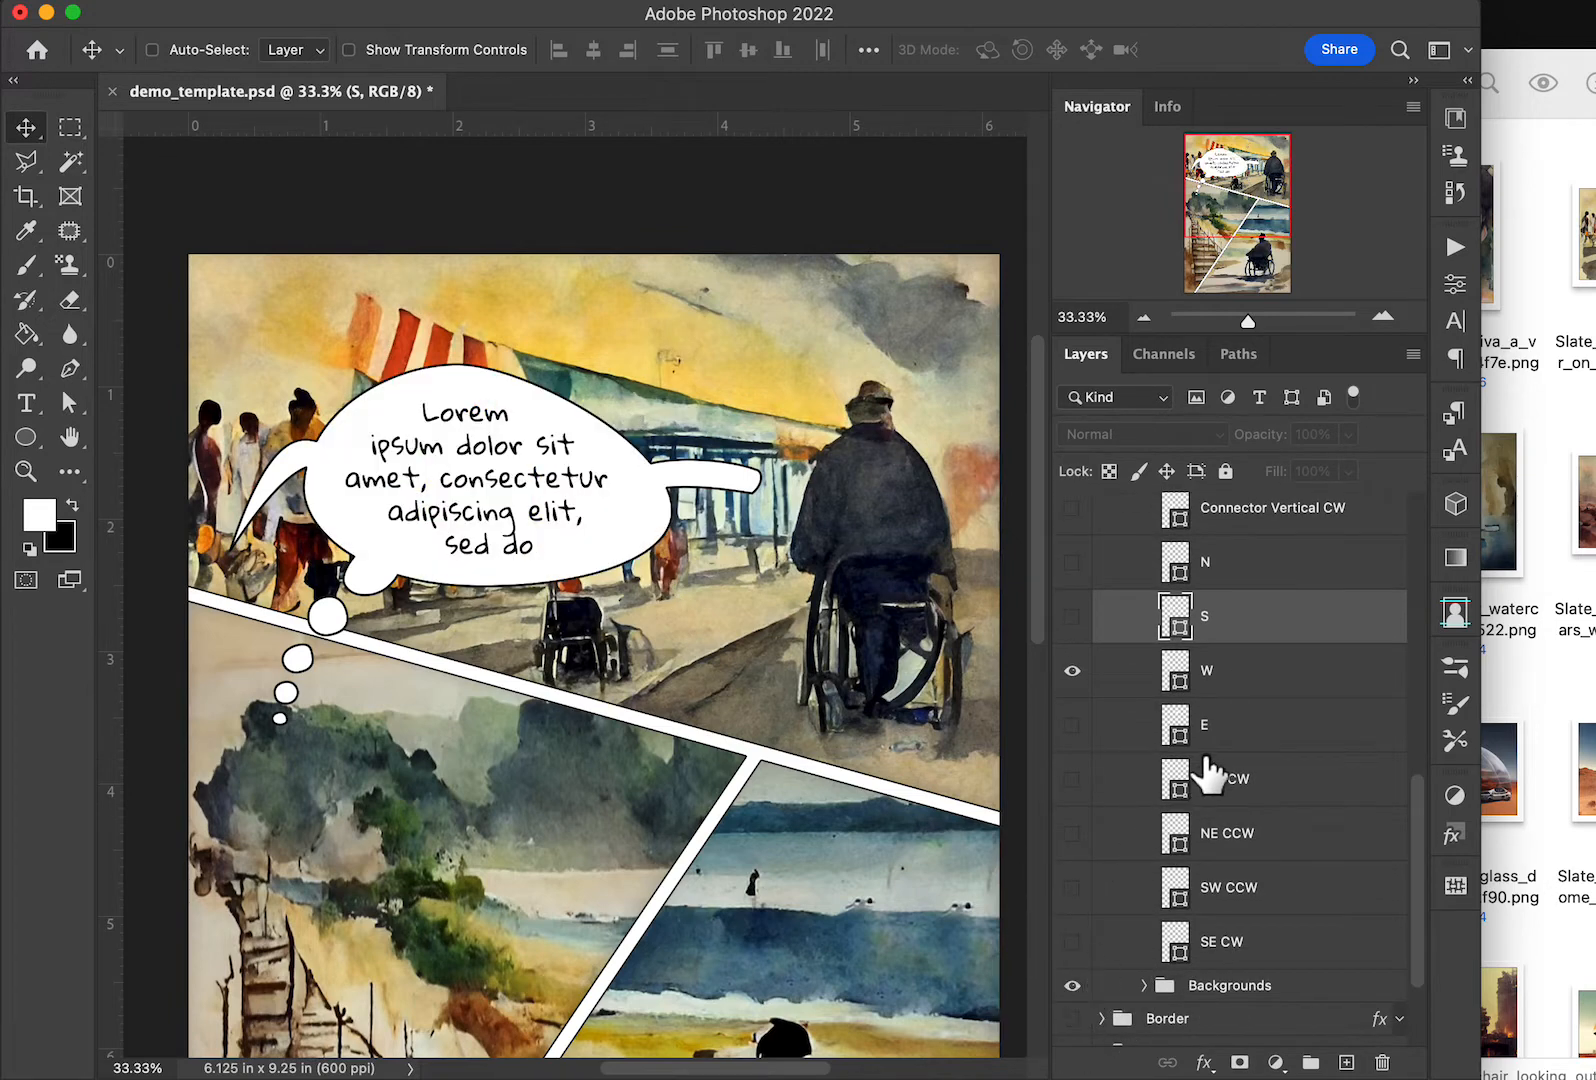
scroll(1195, 765, "up", 1)
left_click(1074, 700)
scroll(1100, 690, "up", 2)
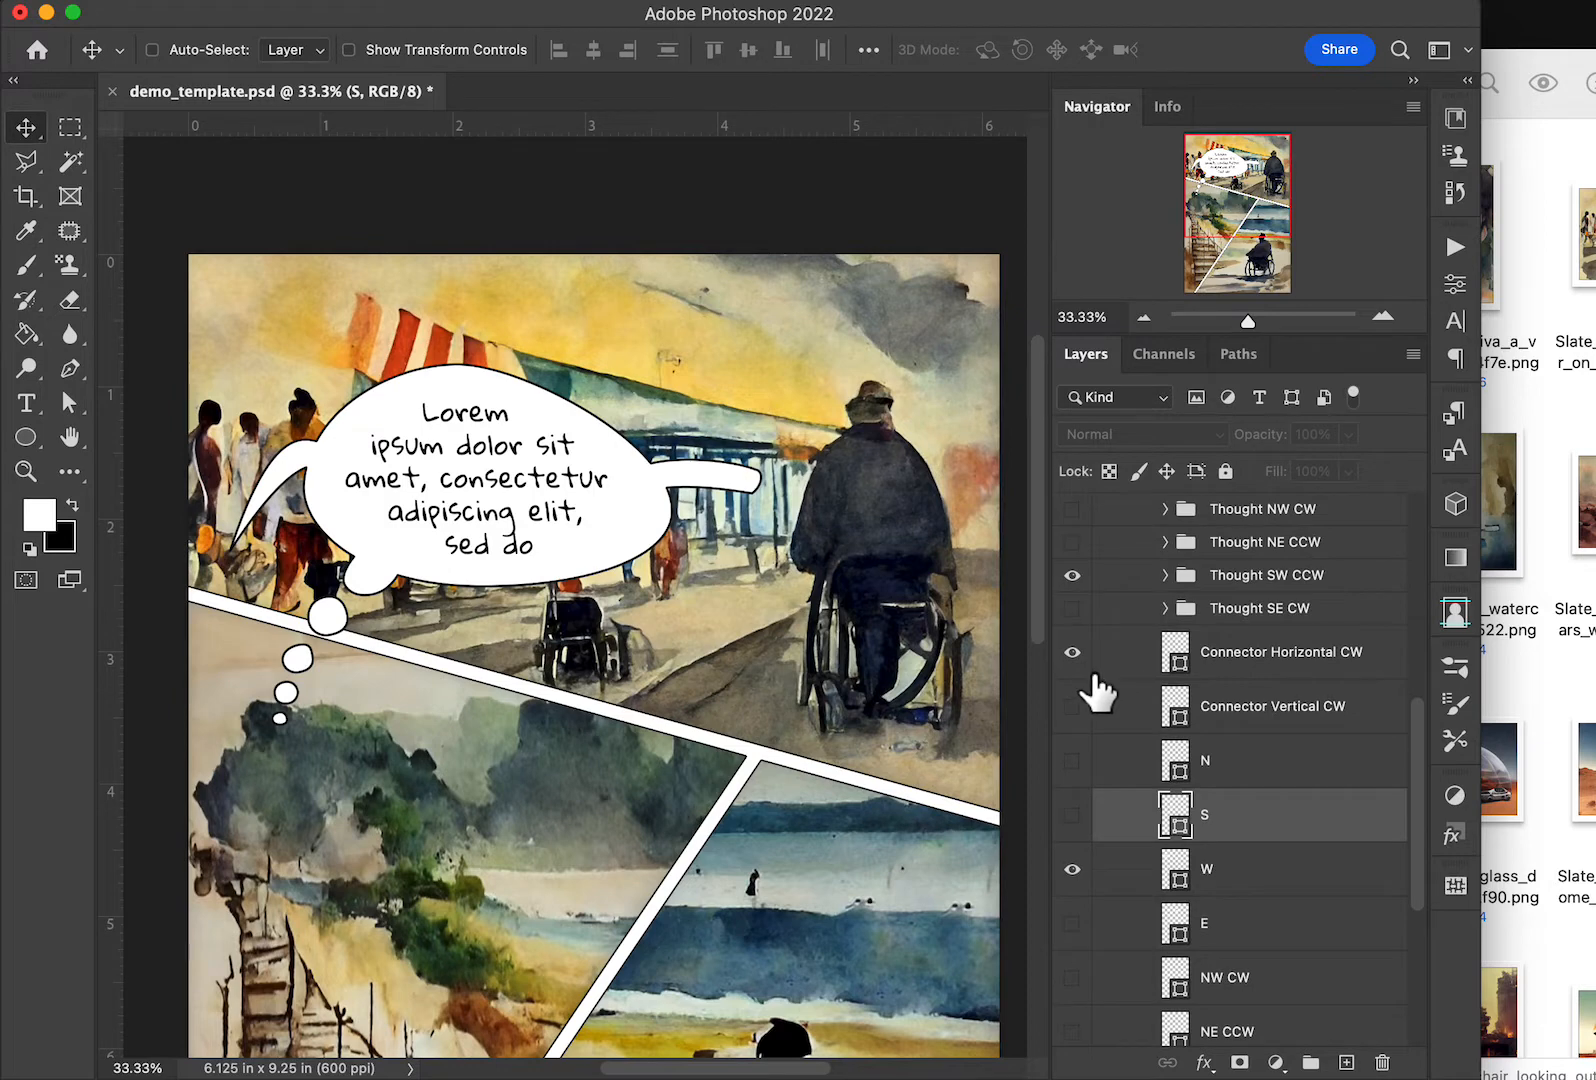
left_click(1082, 658)
scroll(1200, 650, "up", 2)
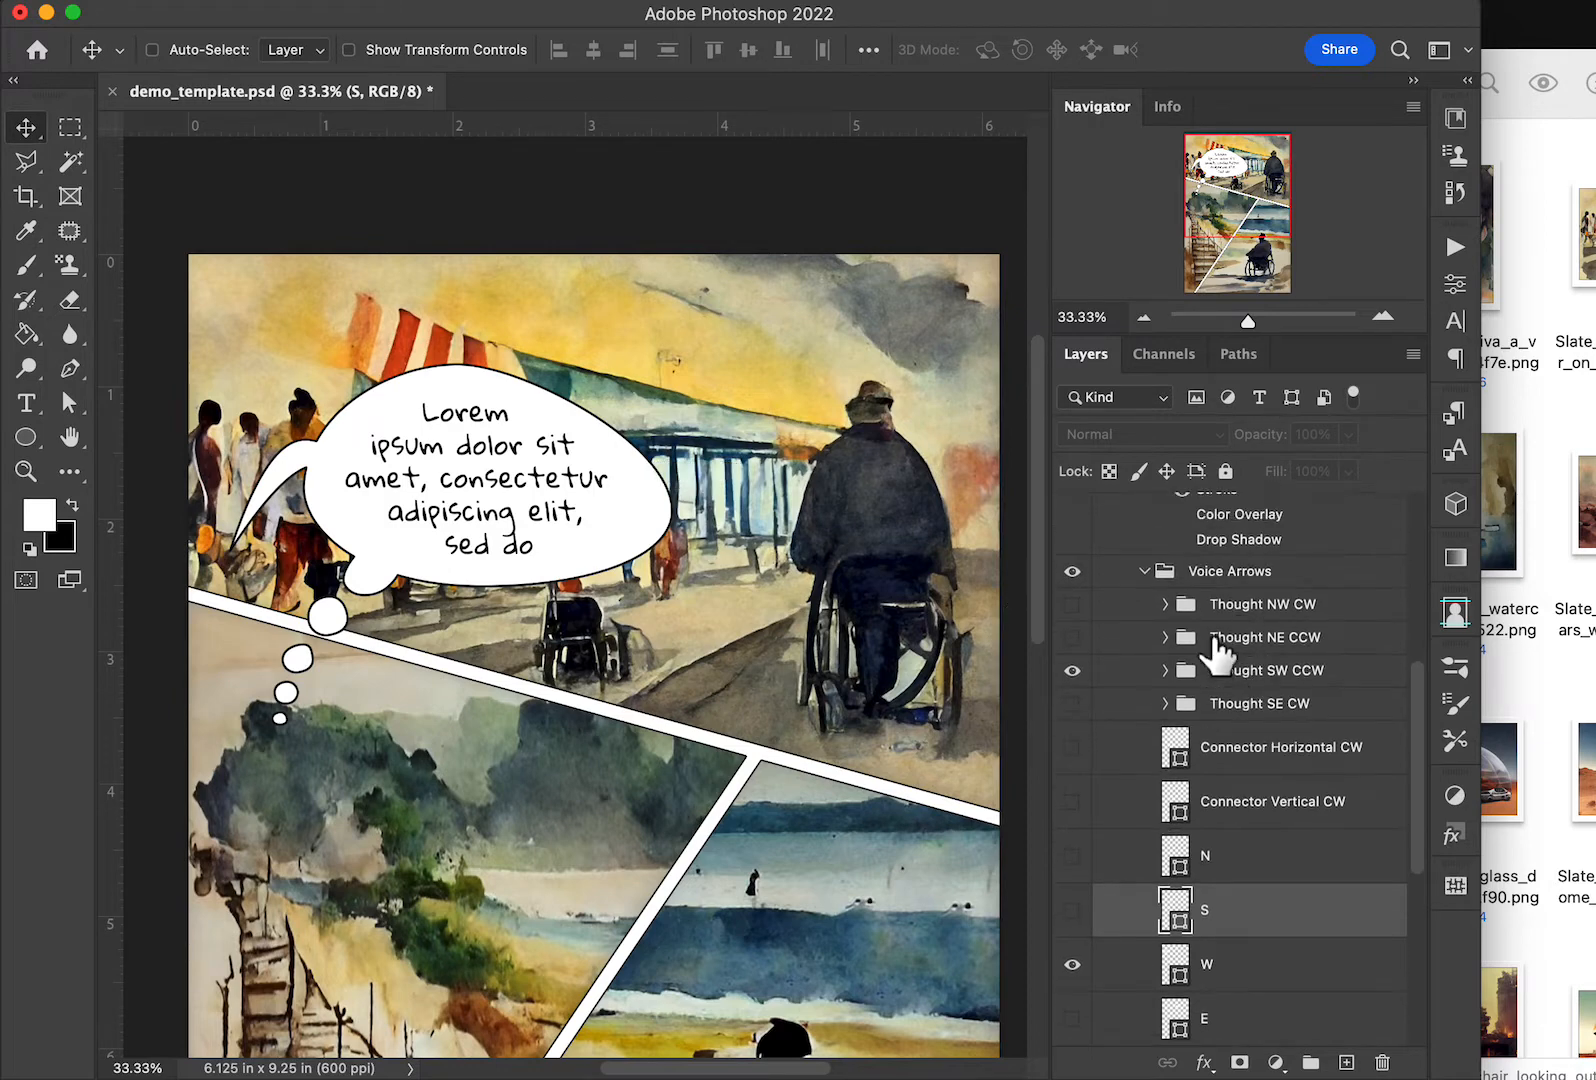
left_click(1076, 672)
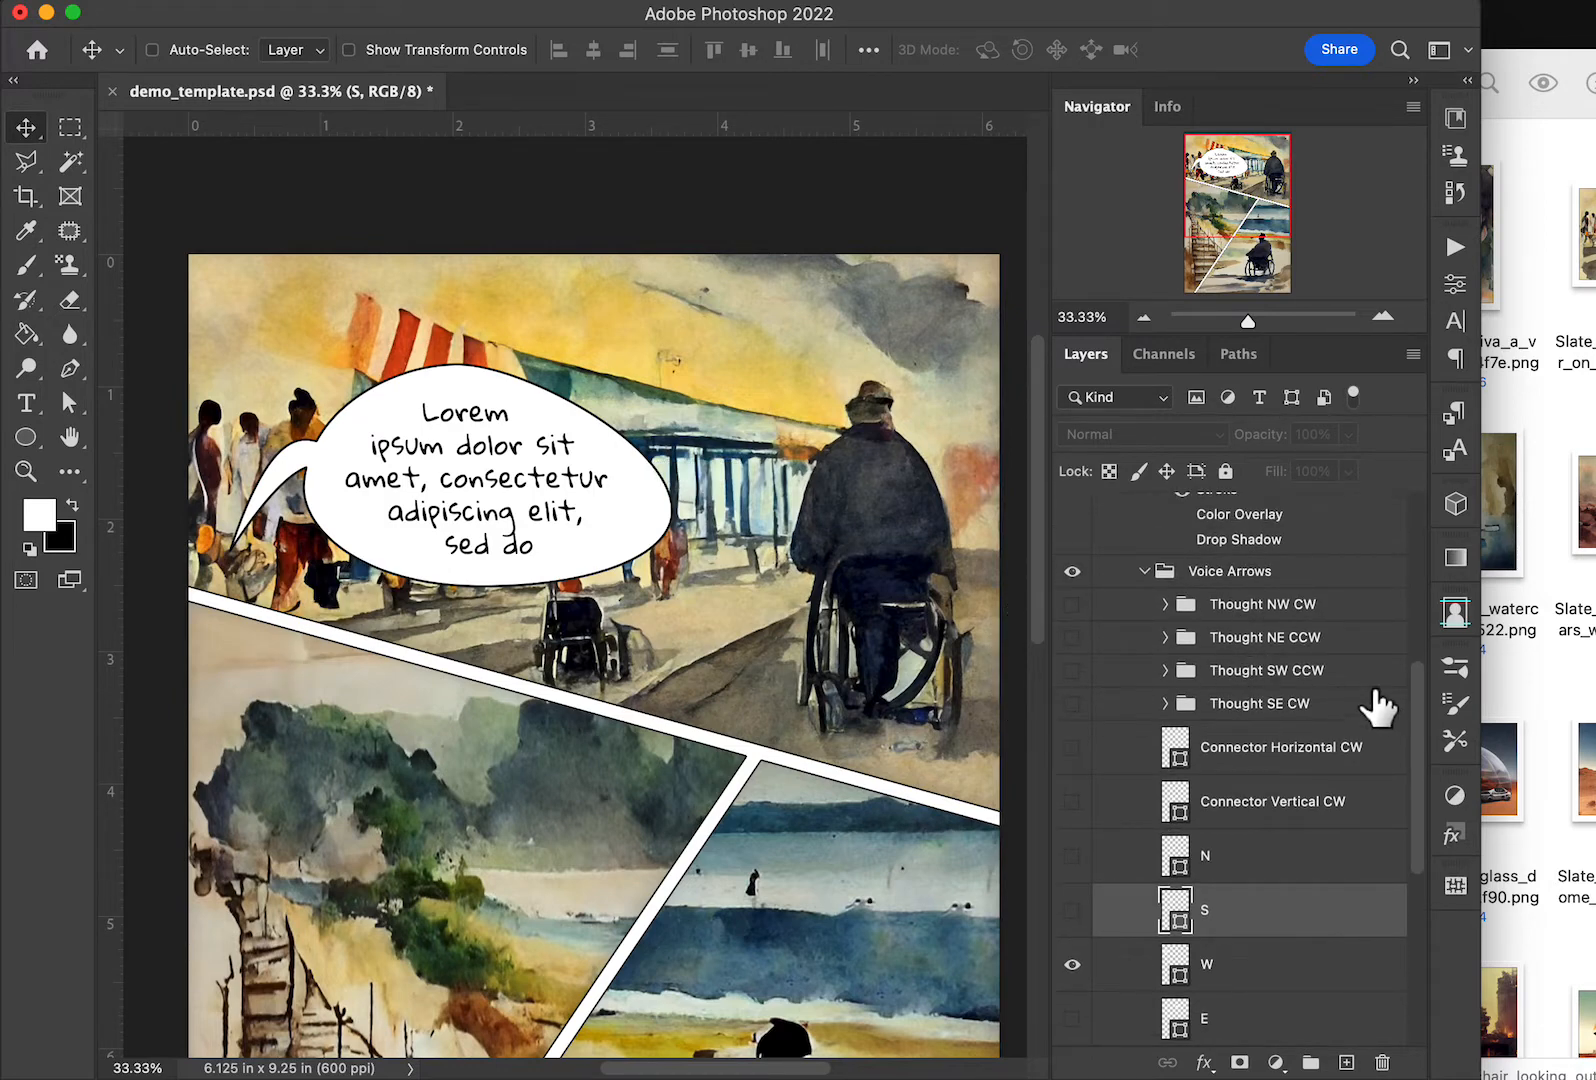
Flip the W voice arrow horizontally onto the balloon's right edge and scale it to about 79% width and 60% height
scroll(1260, 840, "down", 2)
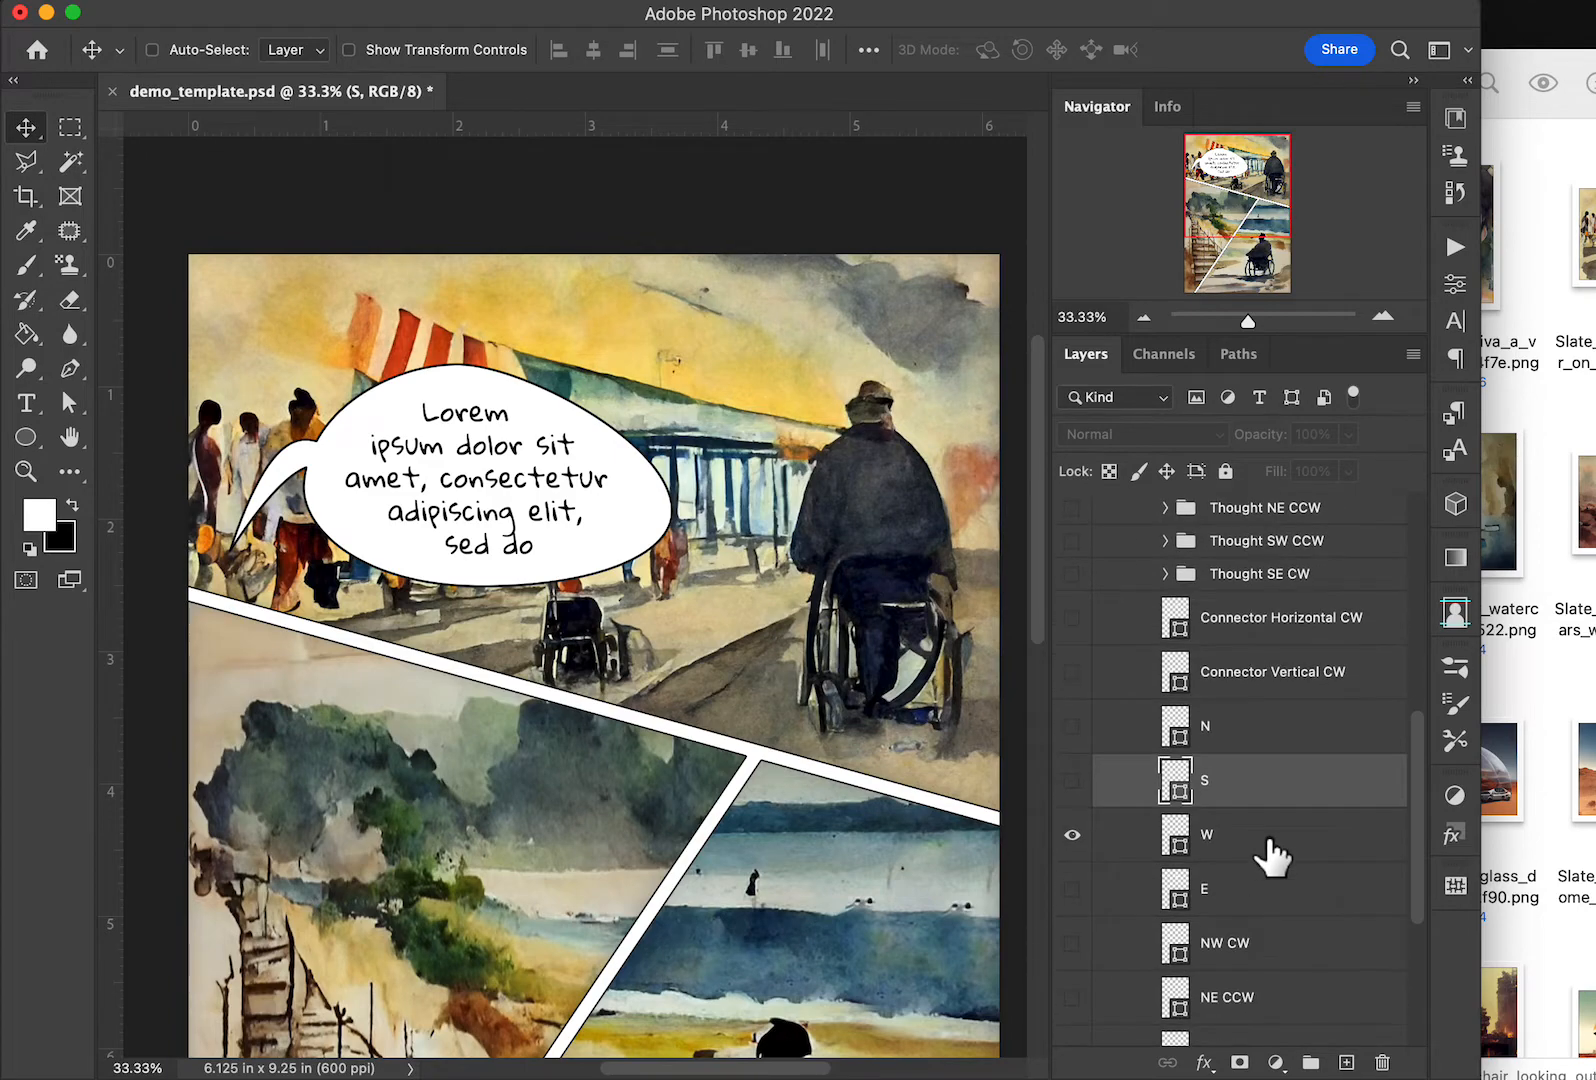
left_click(1097, 852)
key("super+t")
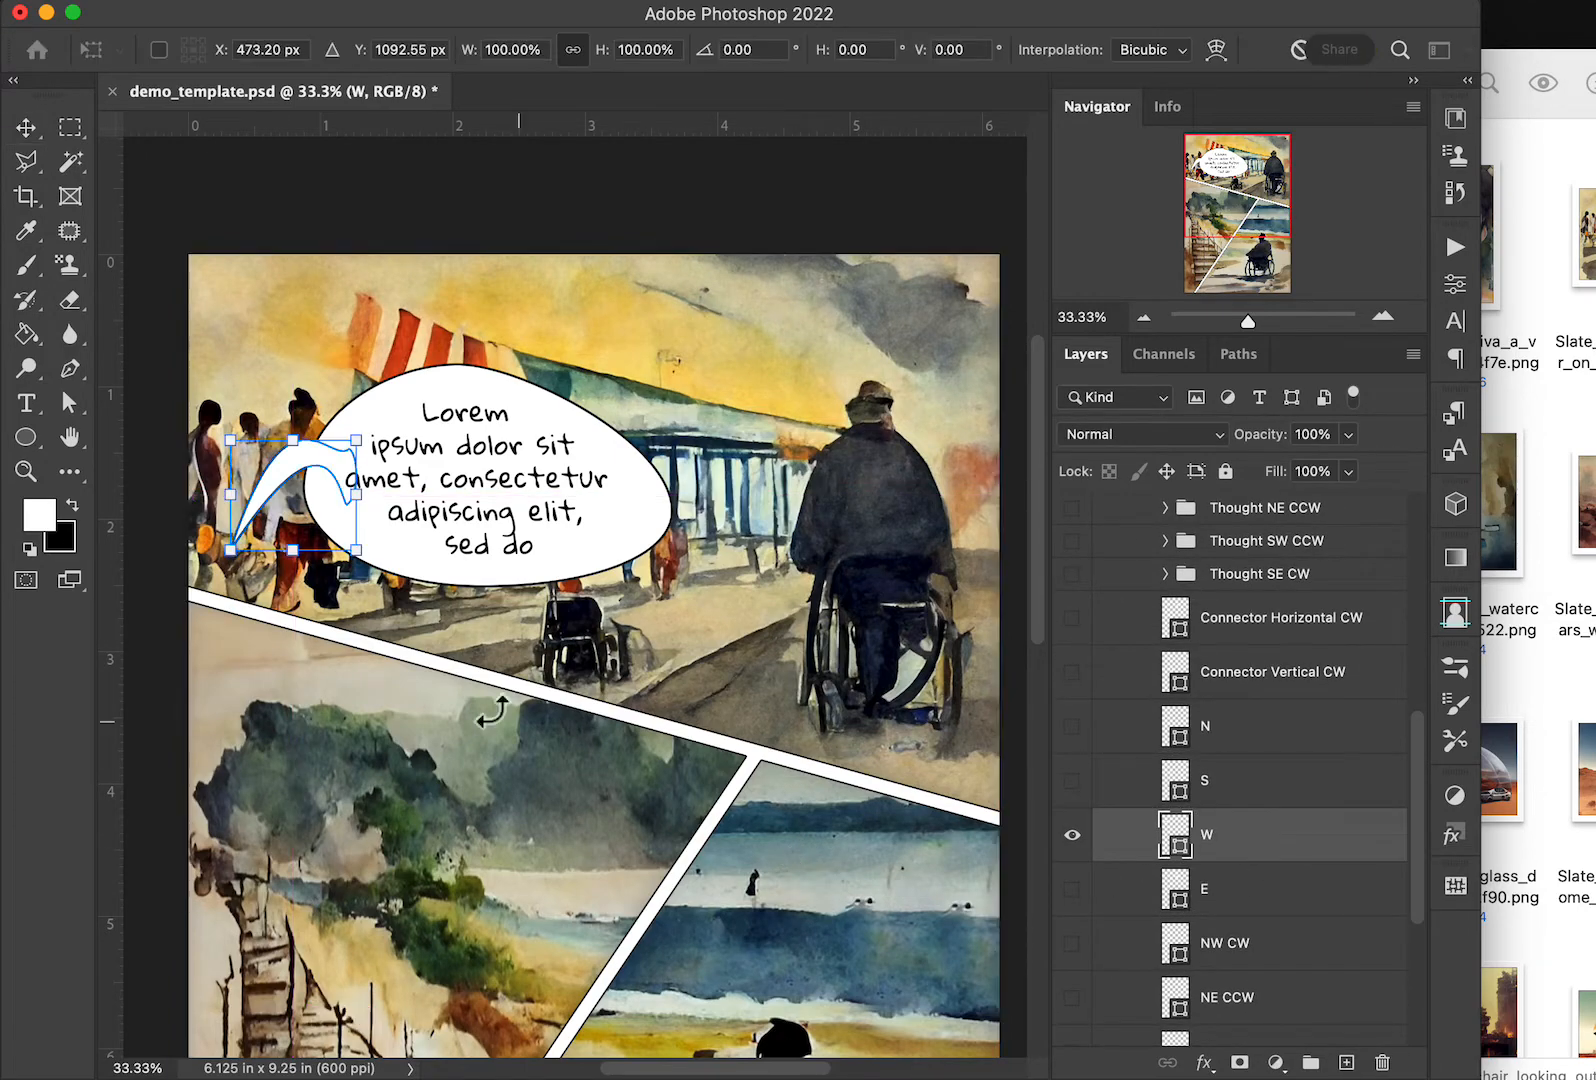
left_click_drag(233, 508, 690, 454)
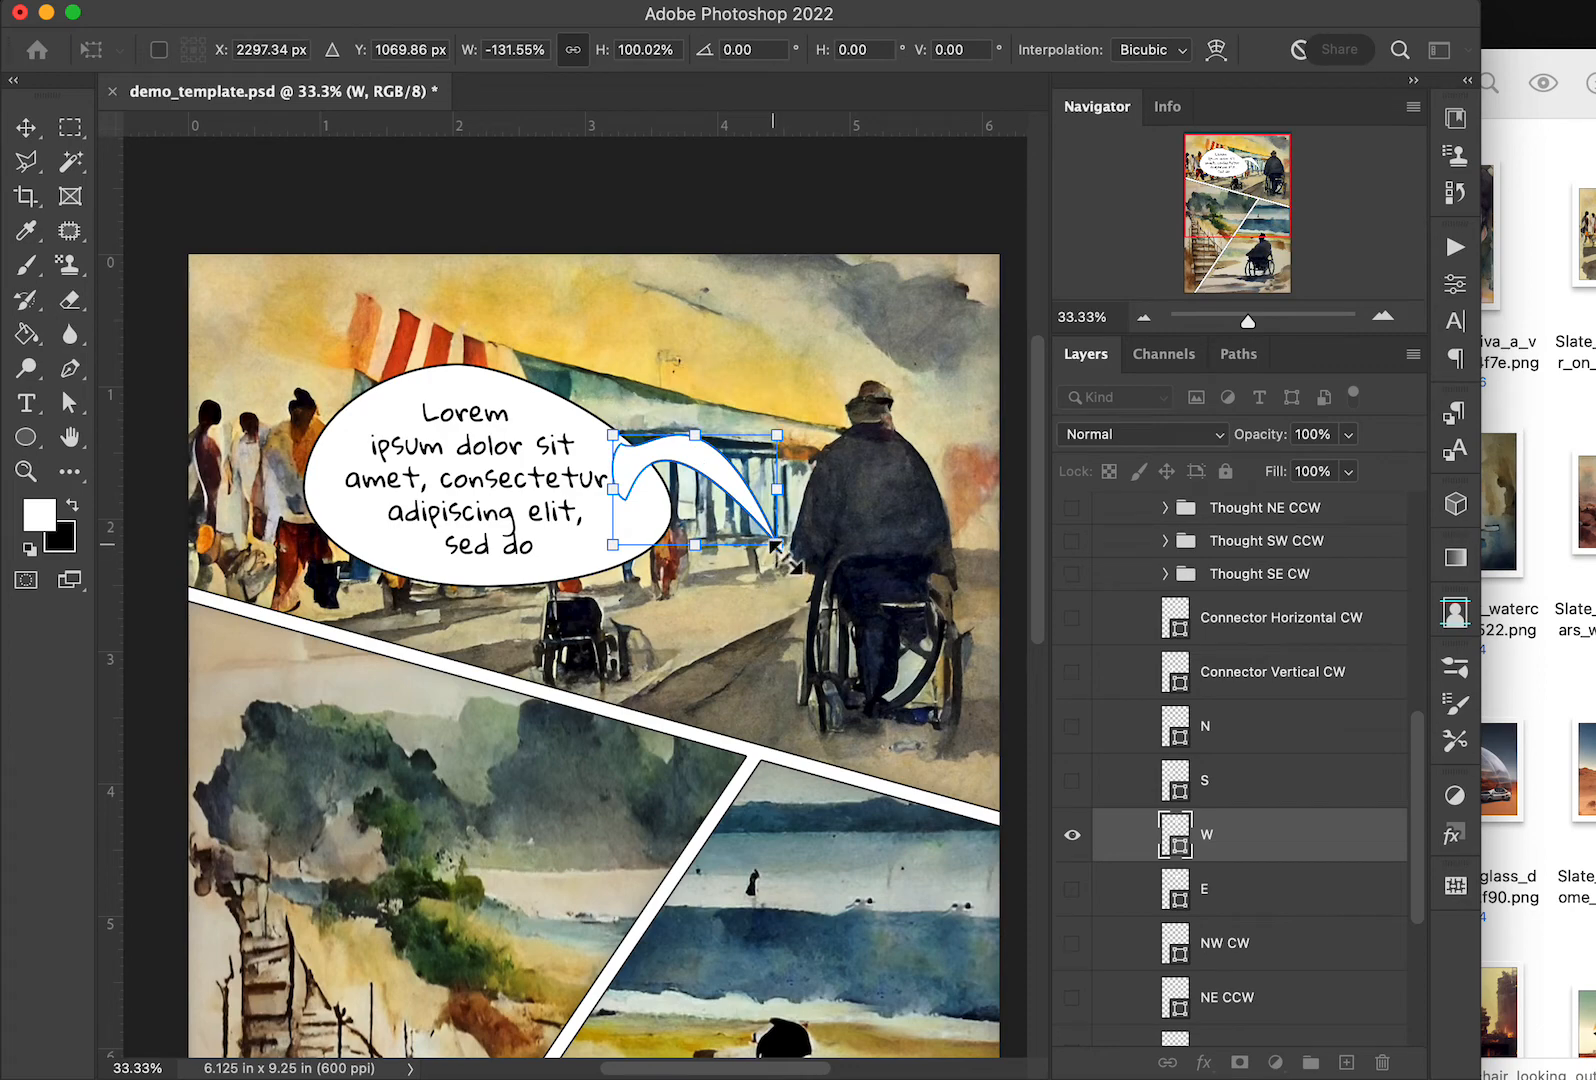
left_click_drag(777, 545, 708, 507)
left_click_drag(666, 444, 685, 460)
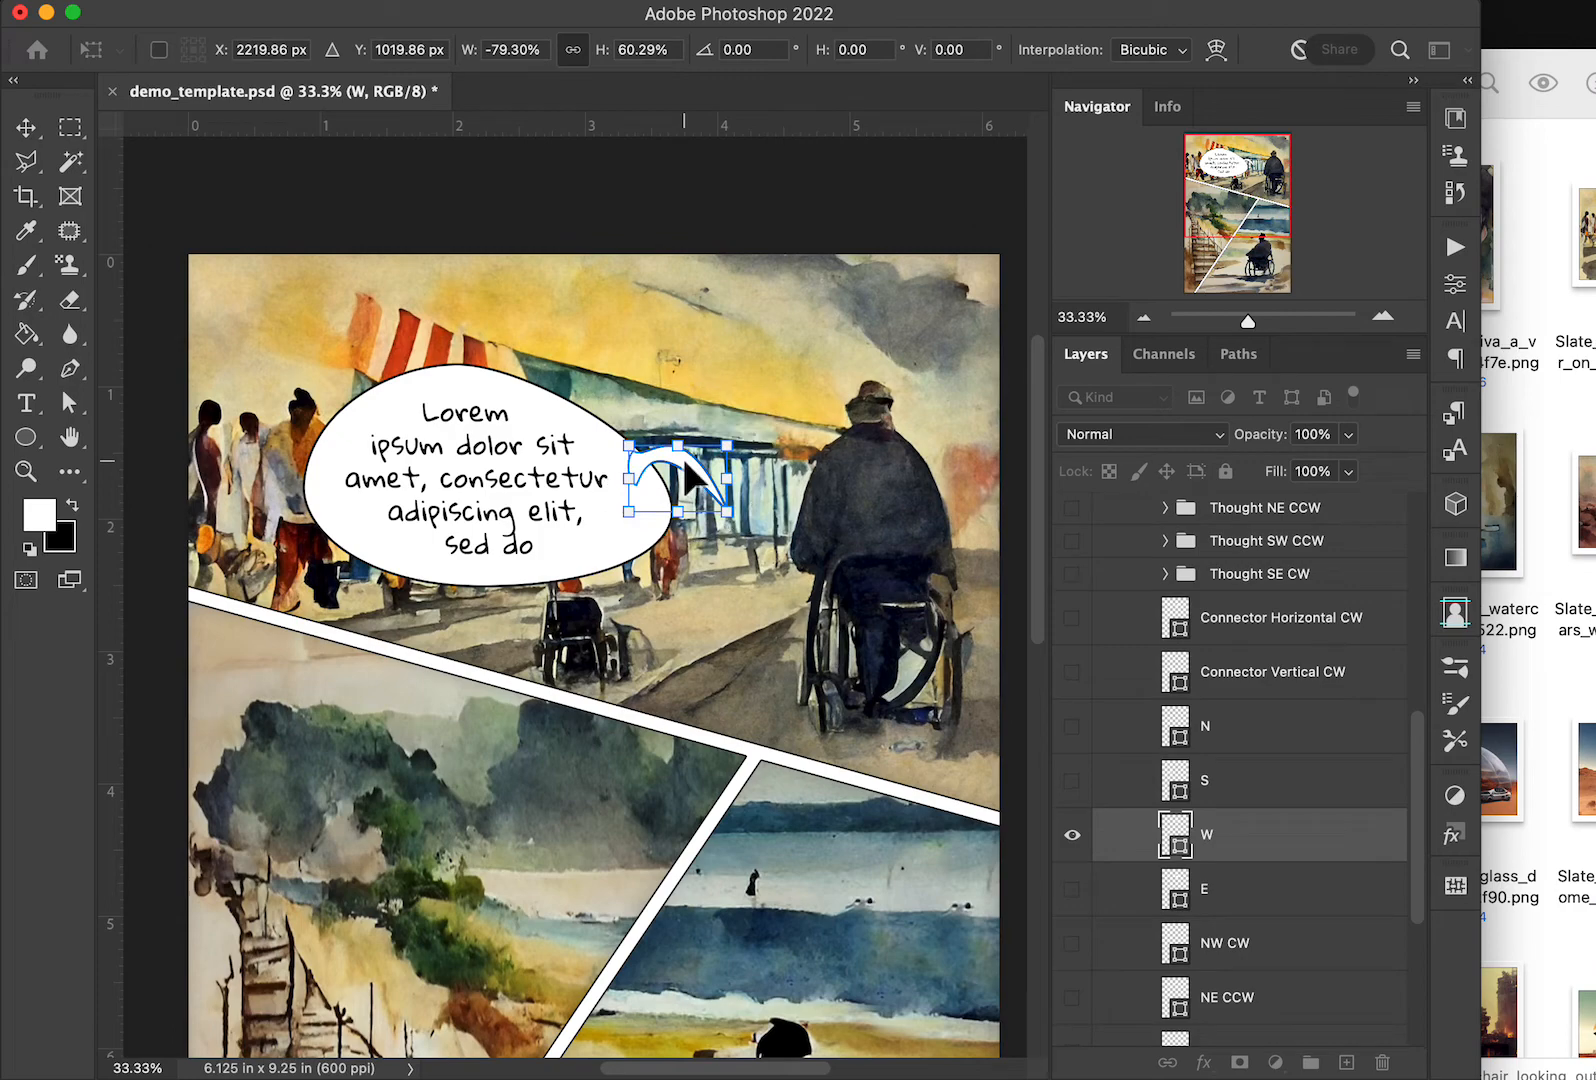
key("Return")
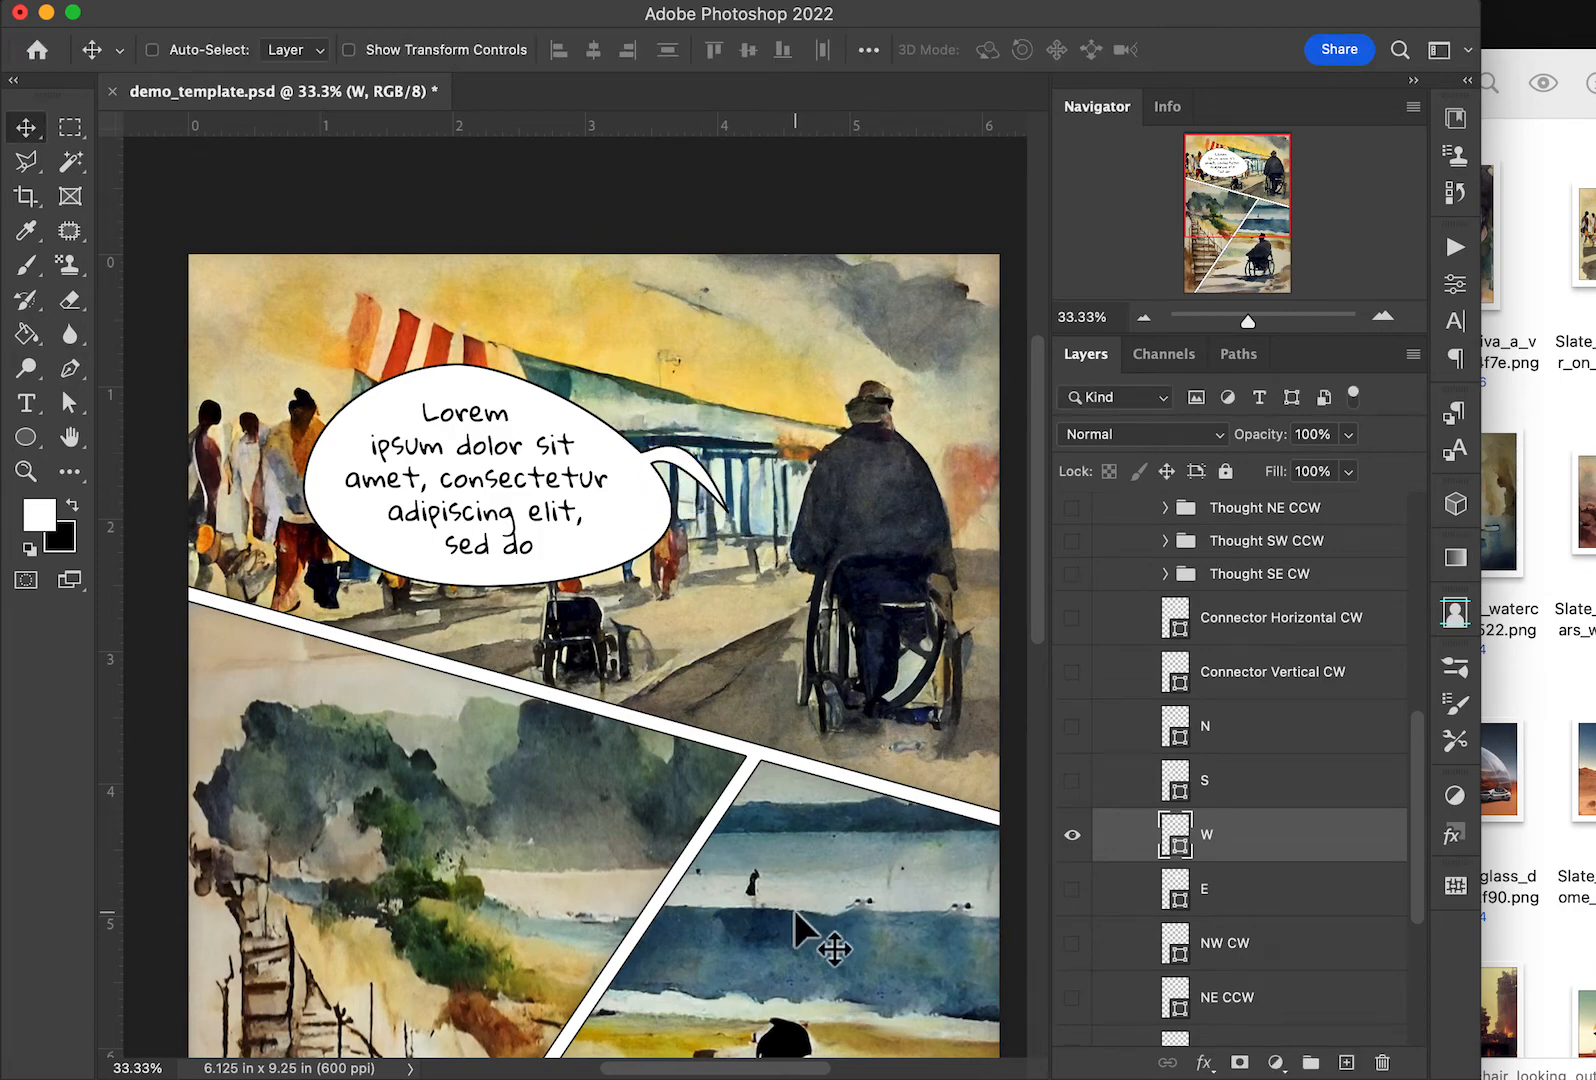
Collapse the Balloon Background layer group
scroll(1240, 690, "up", 5)
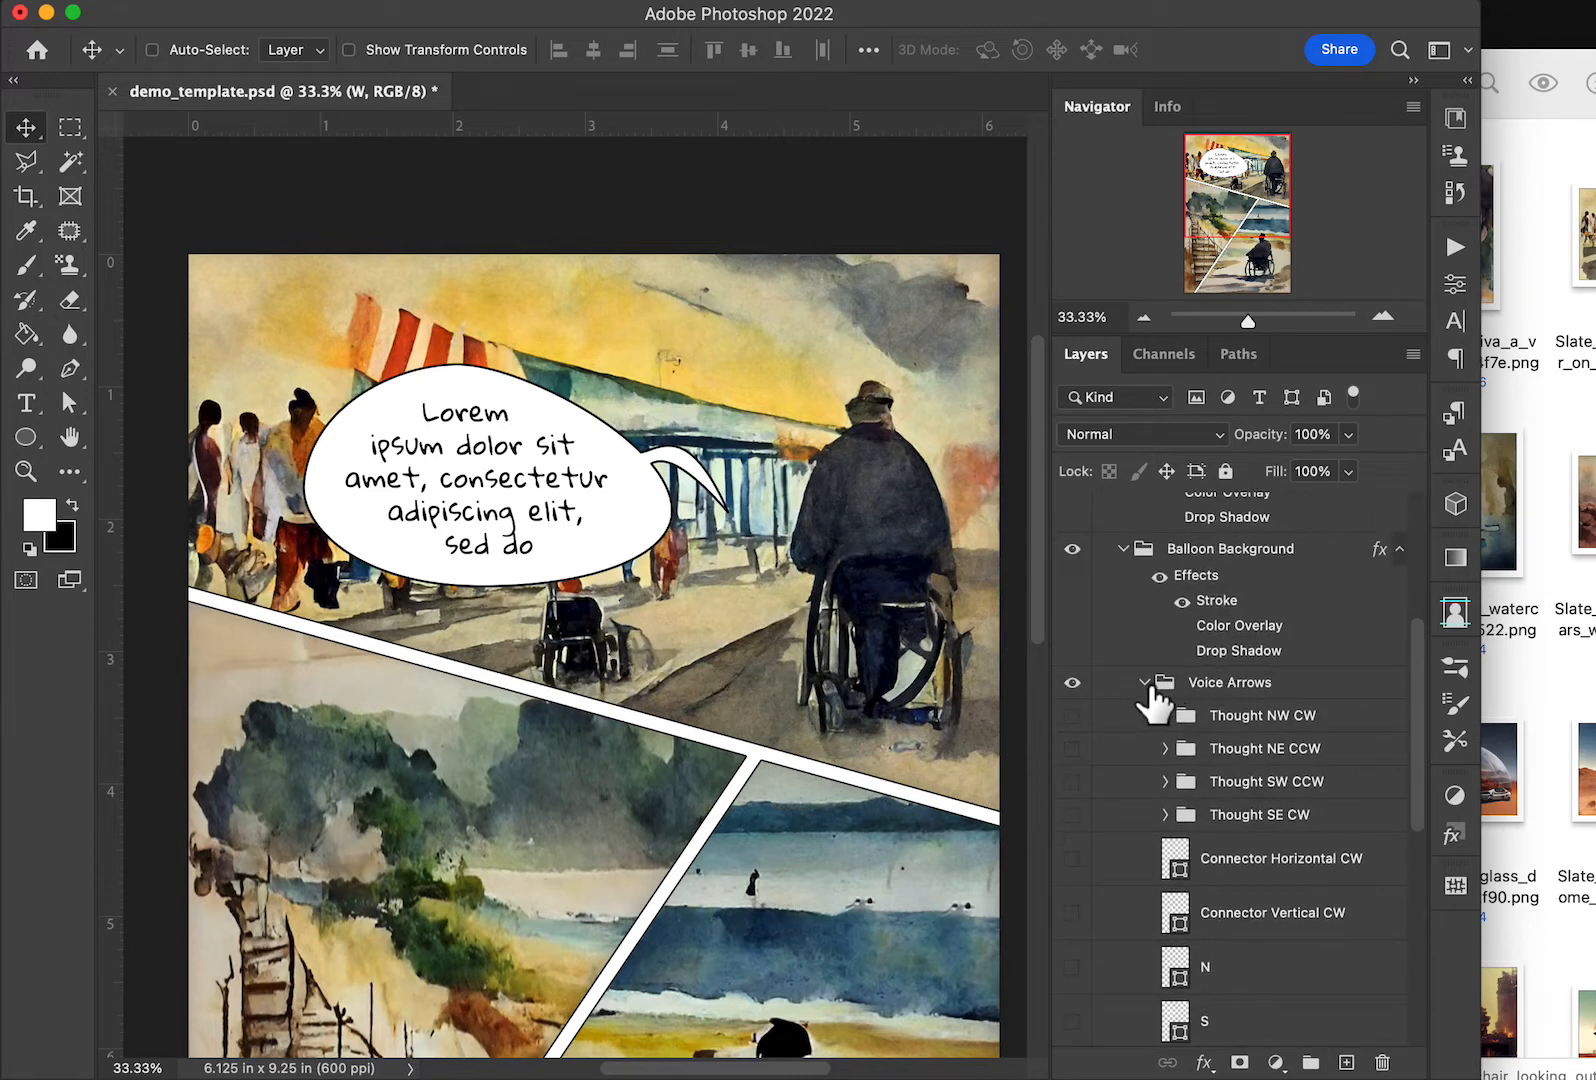
left_click(1155, 692)
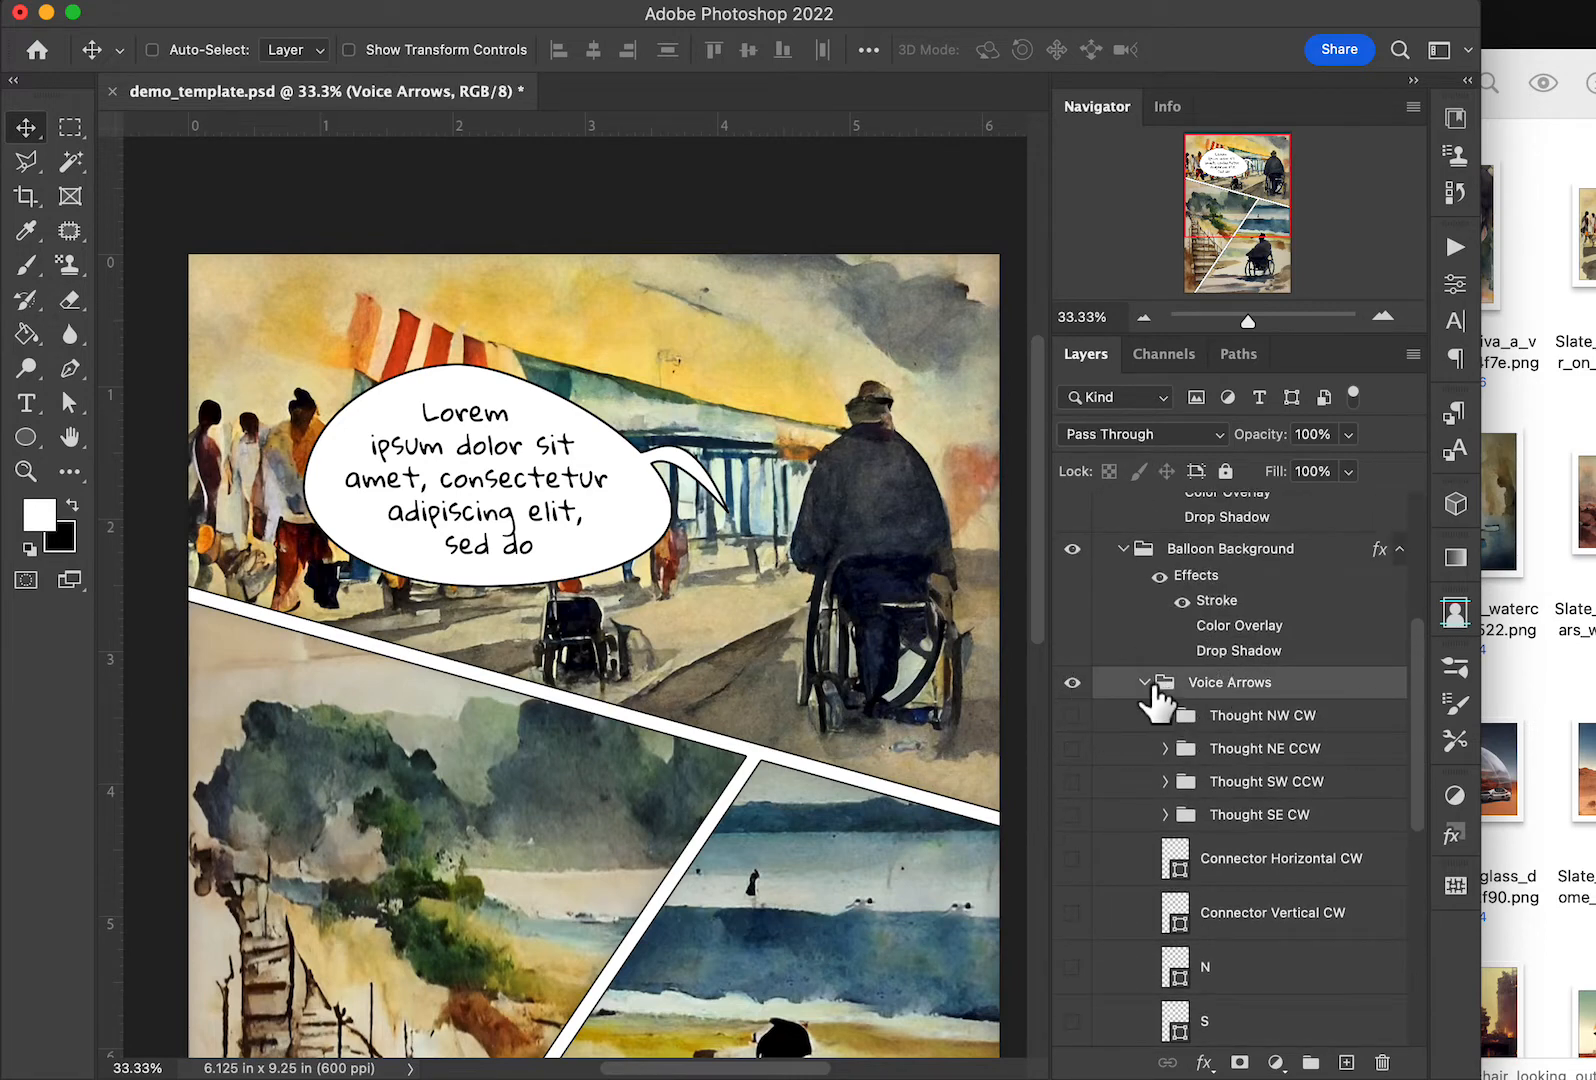
left_click(1123, 548)
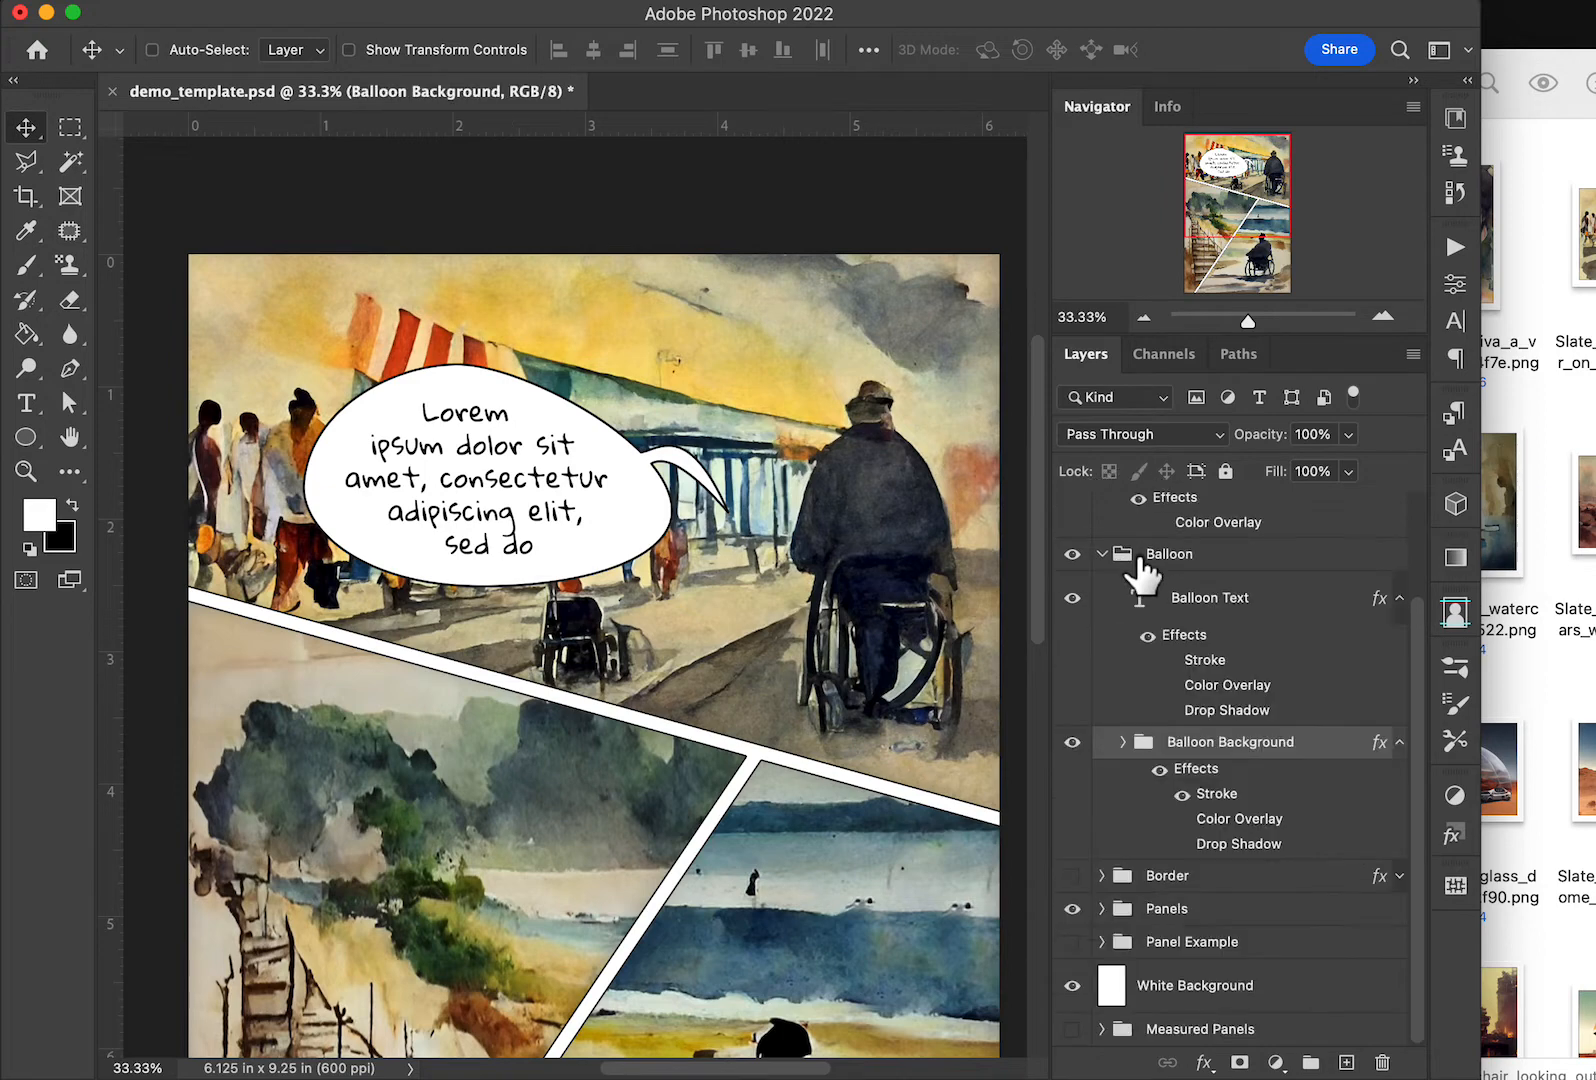
Replace the balloon's placeholder text with "Sometimes life takes you where you shouldn't go."
left_click(1240, 603)
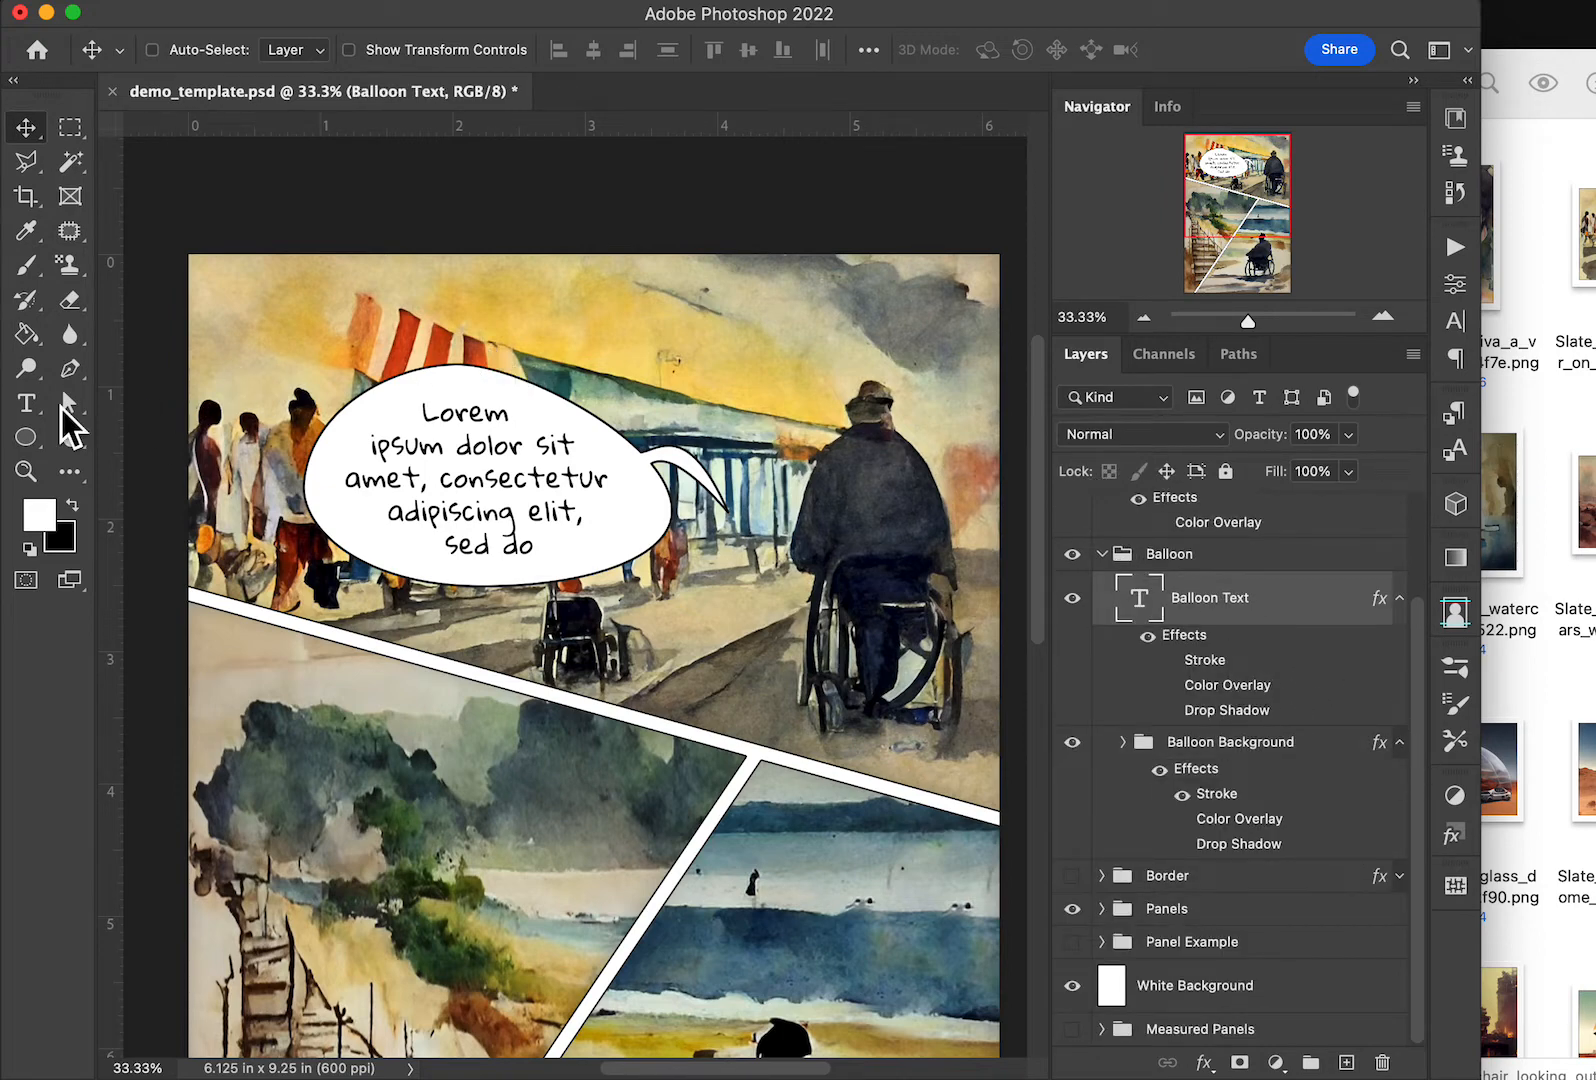
left_click(26, 403)
left_click(459, 478)
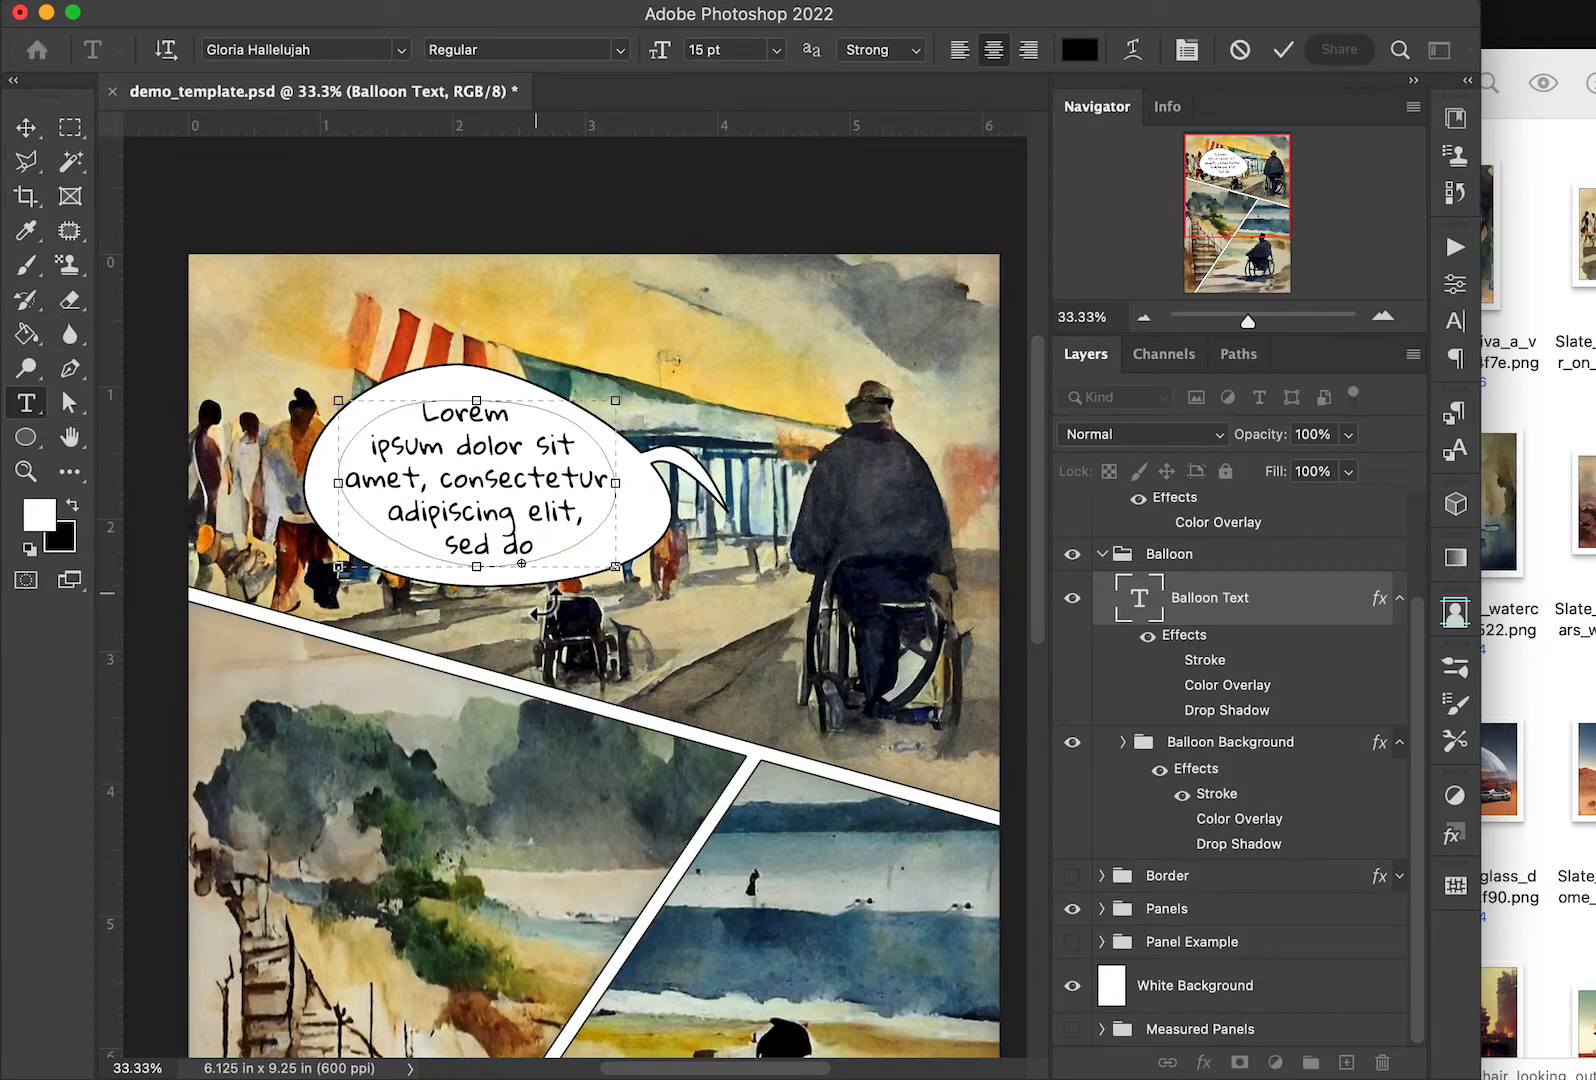
key("super+a")
type("Sokme time")
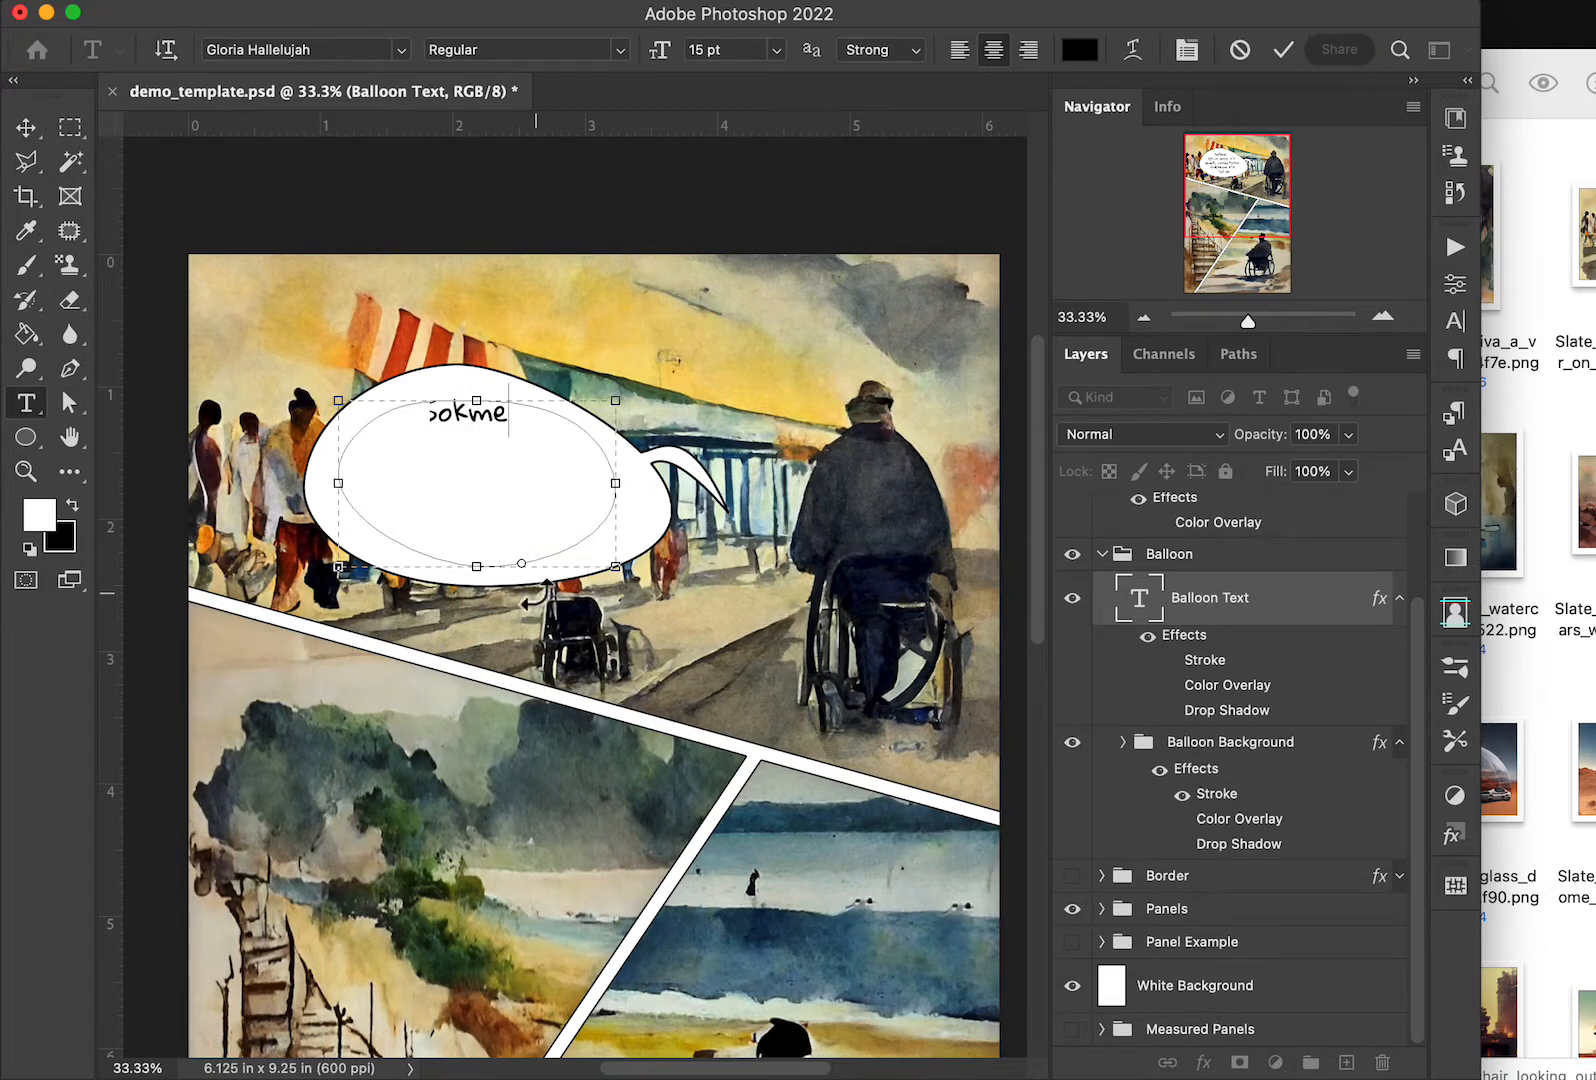
key("BackSpace")
key("BackSpace")
key("BackSpace")
key("BackSpace")
key("BackSpace")
key("BackSpace")
key("BackSpace")
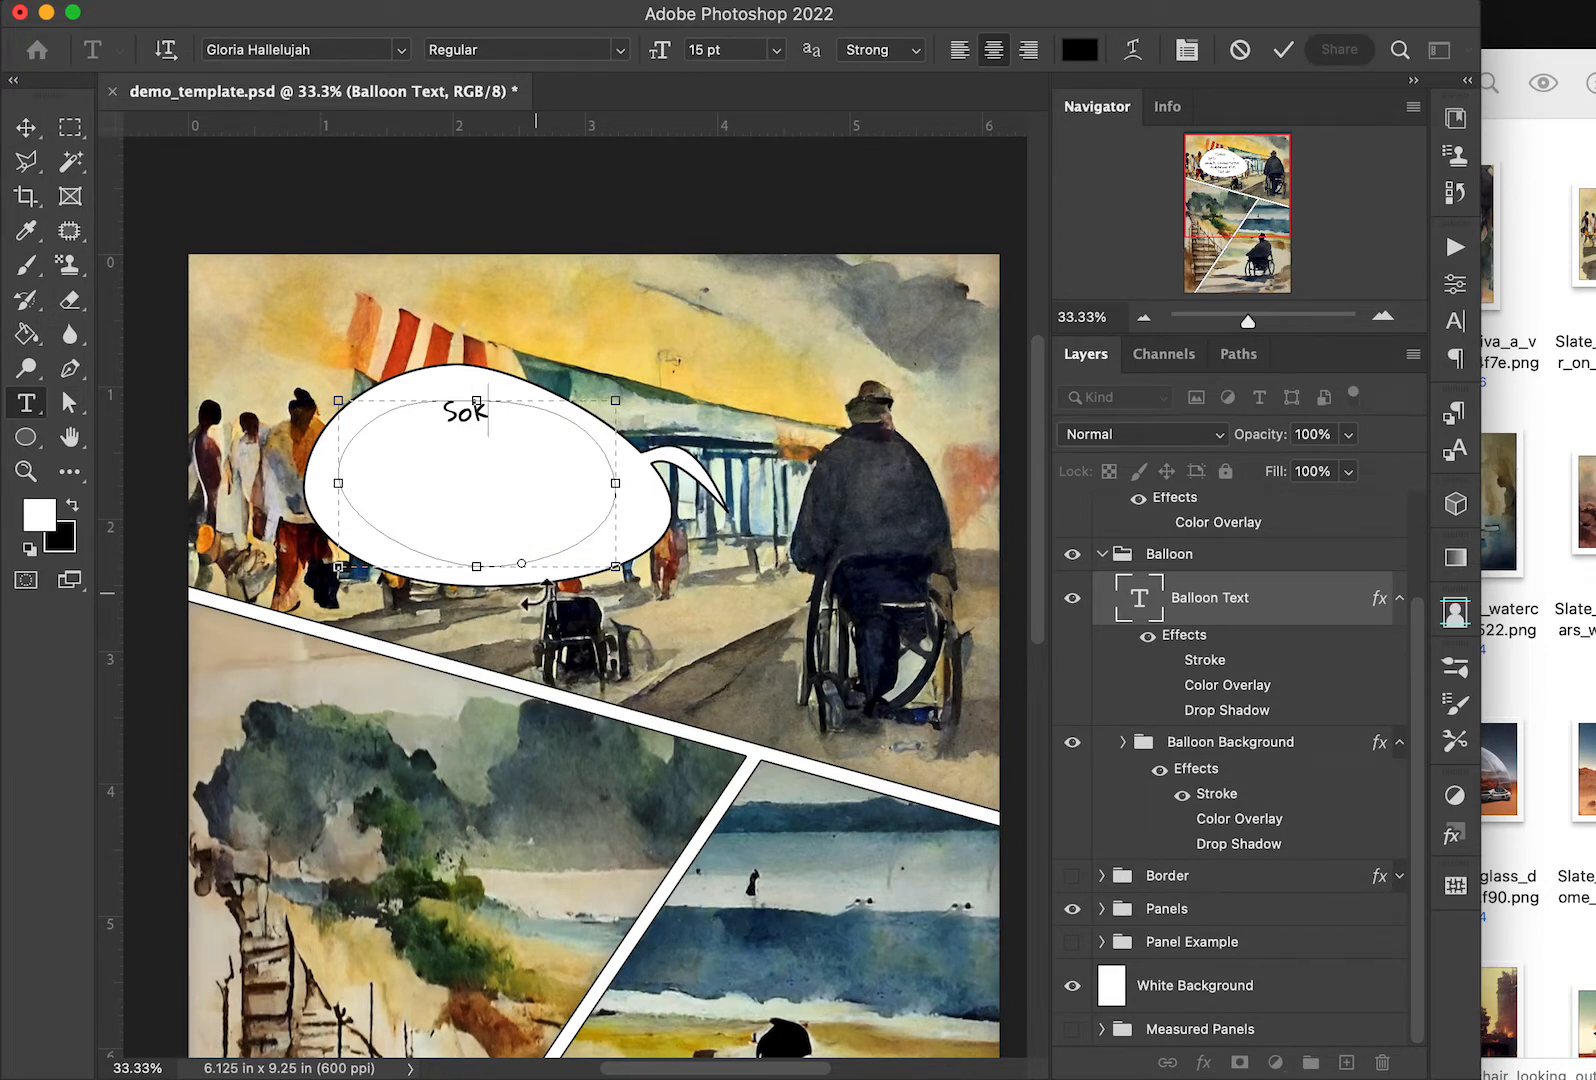
type("metimes")
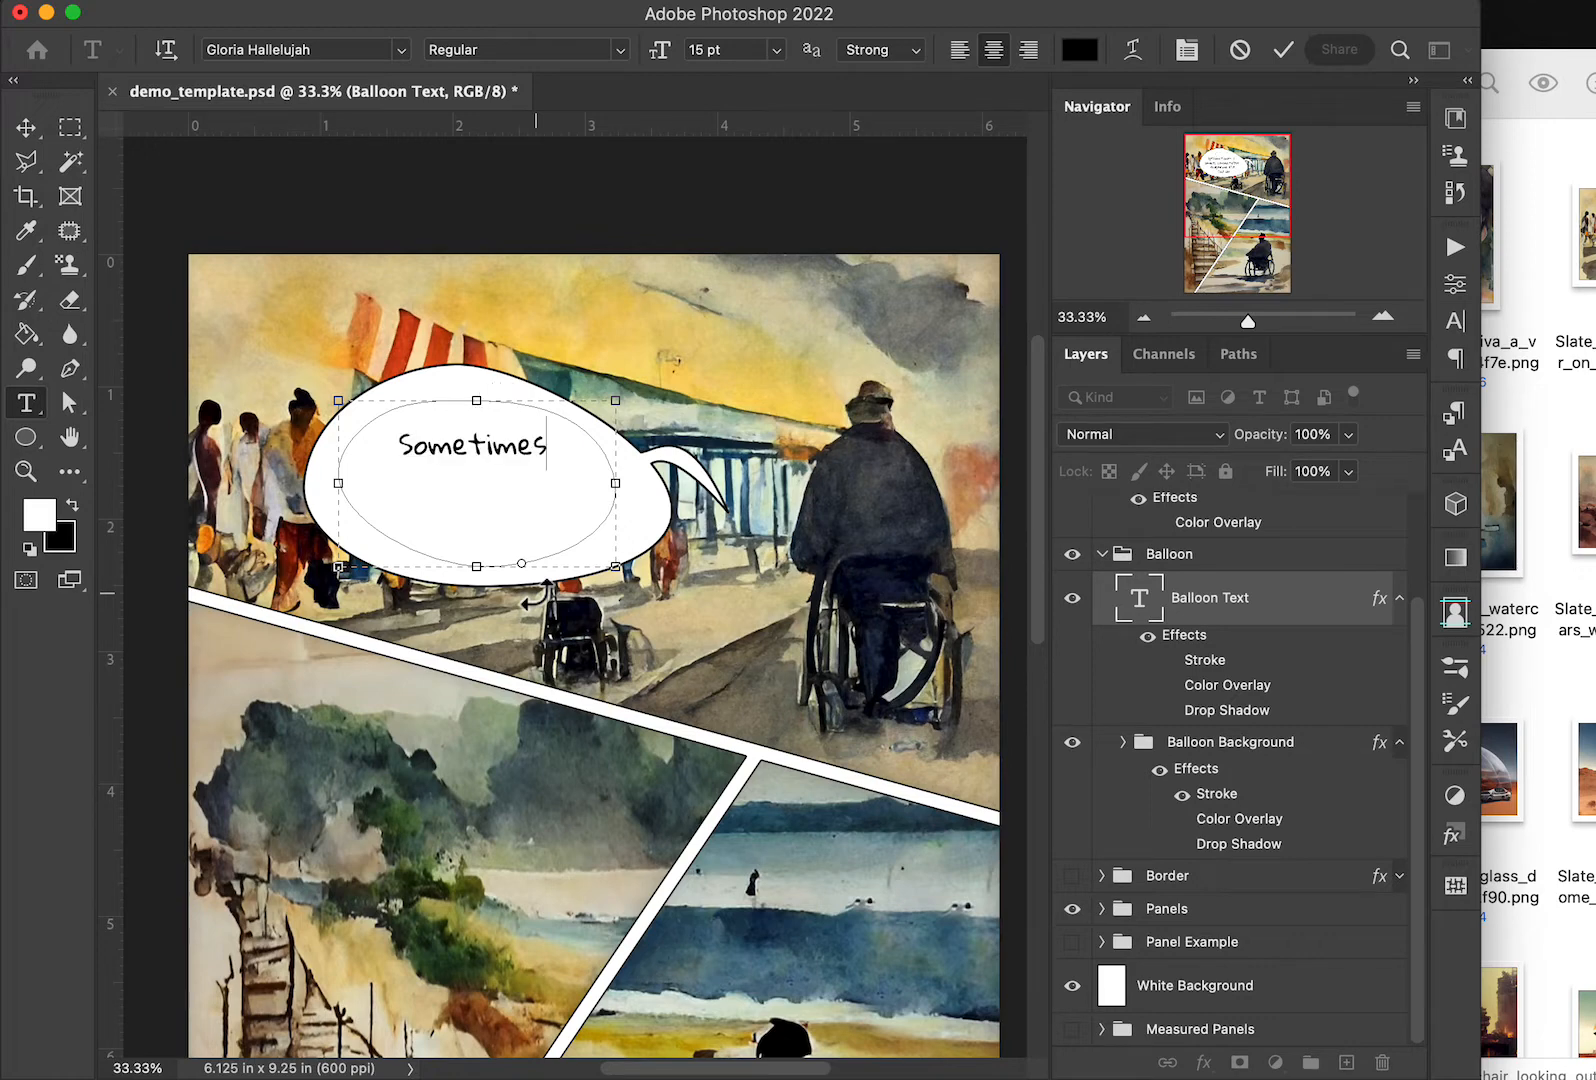
type(" life")
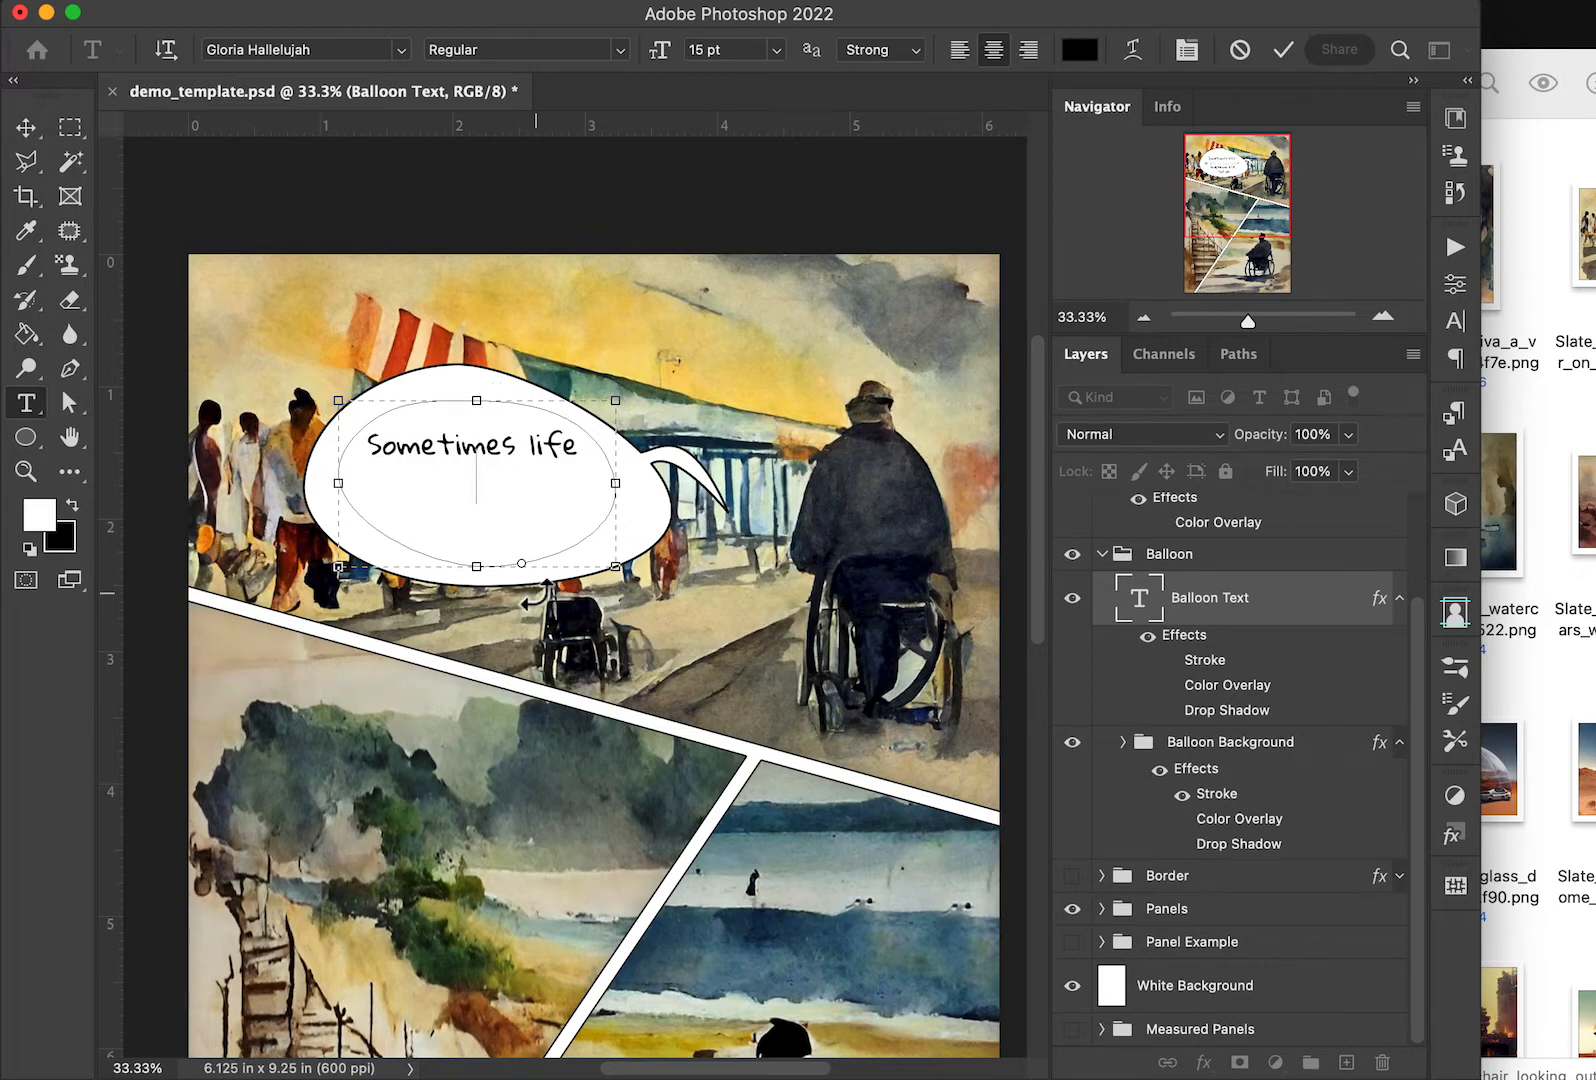
type(" takes you where you shouldn't")
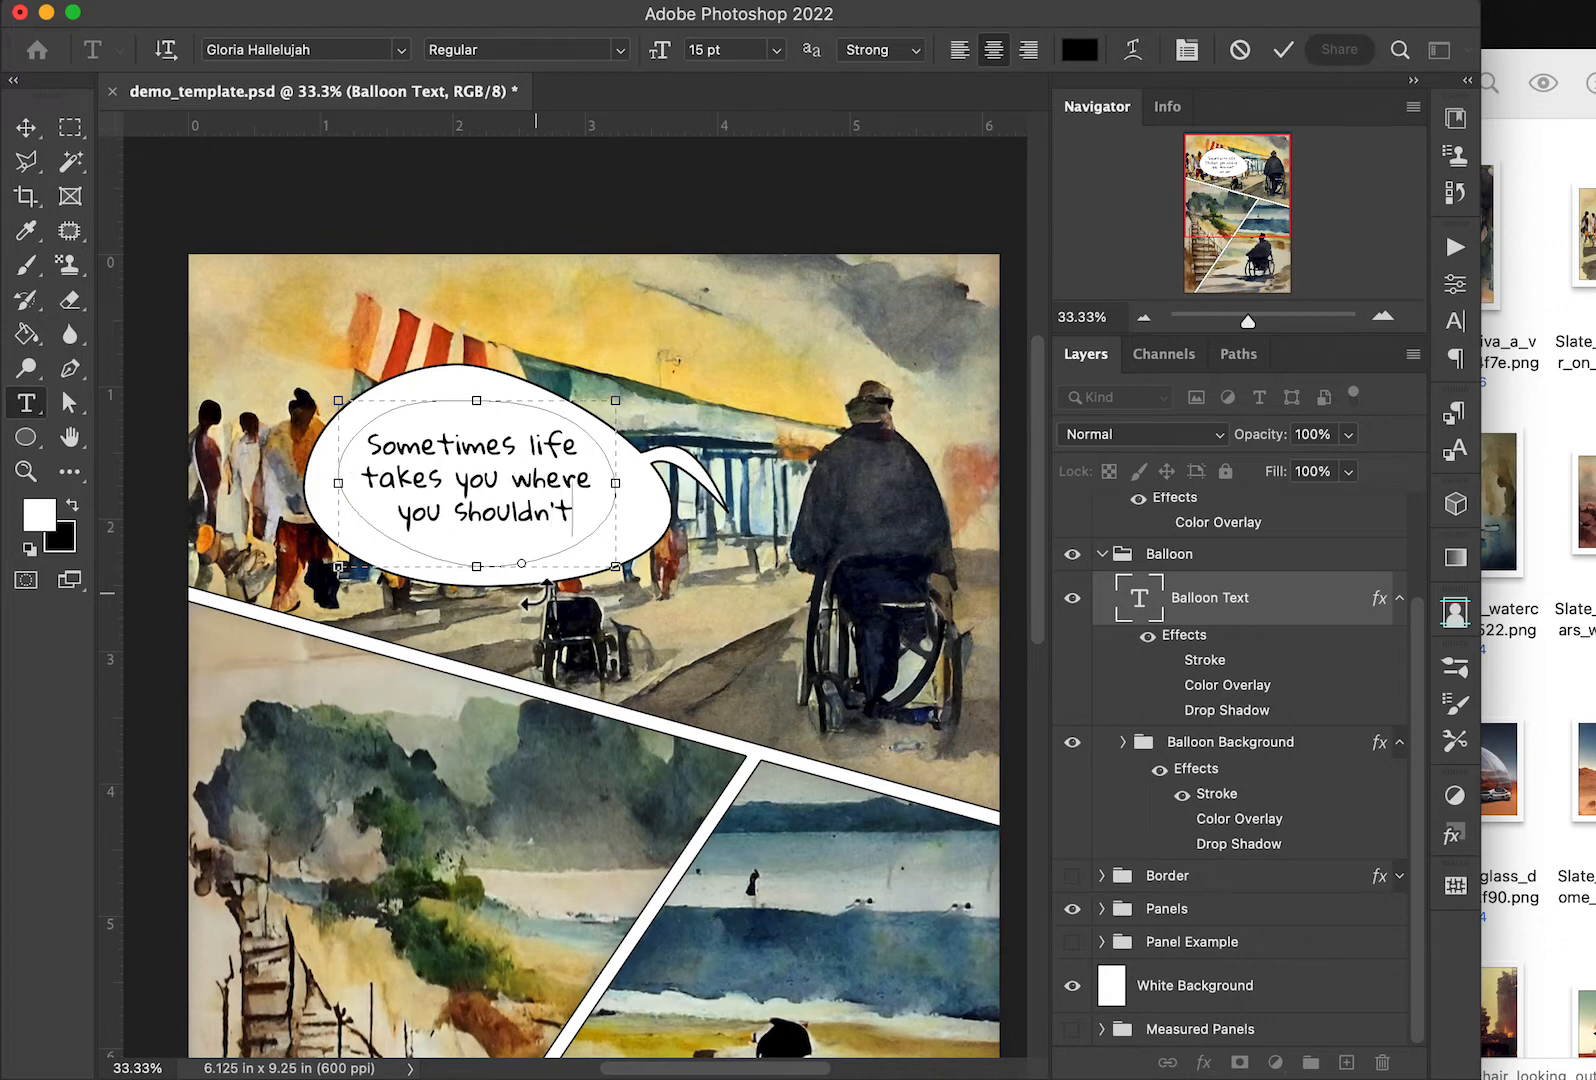
type(" go.")
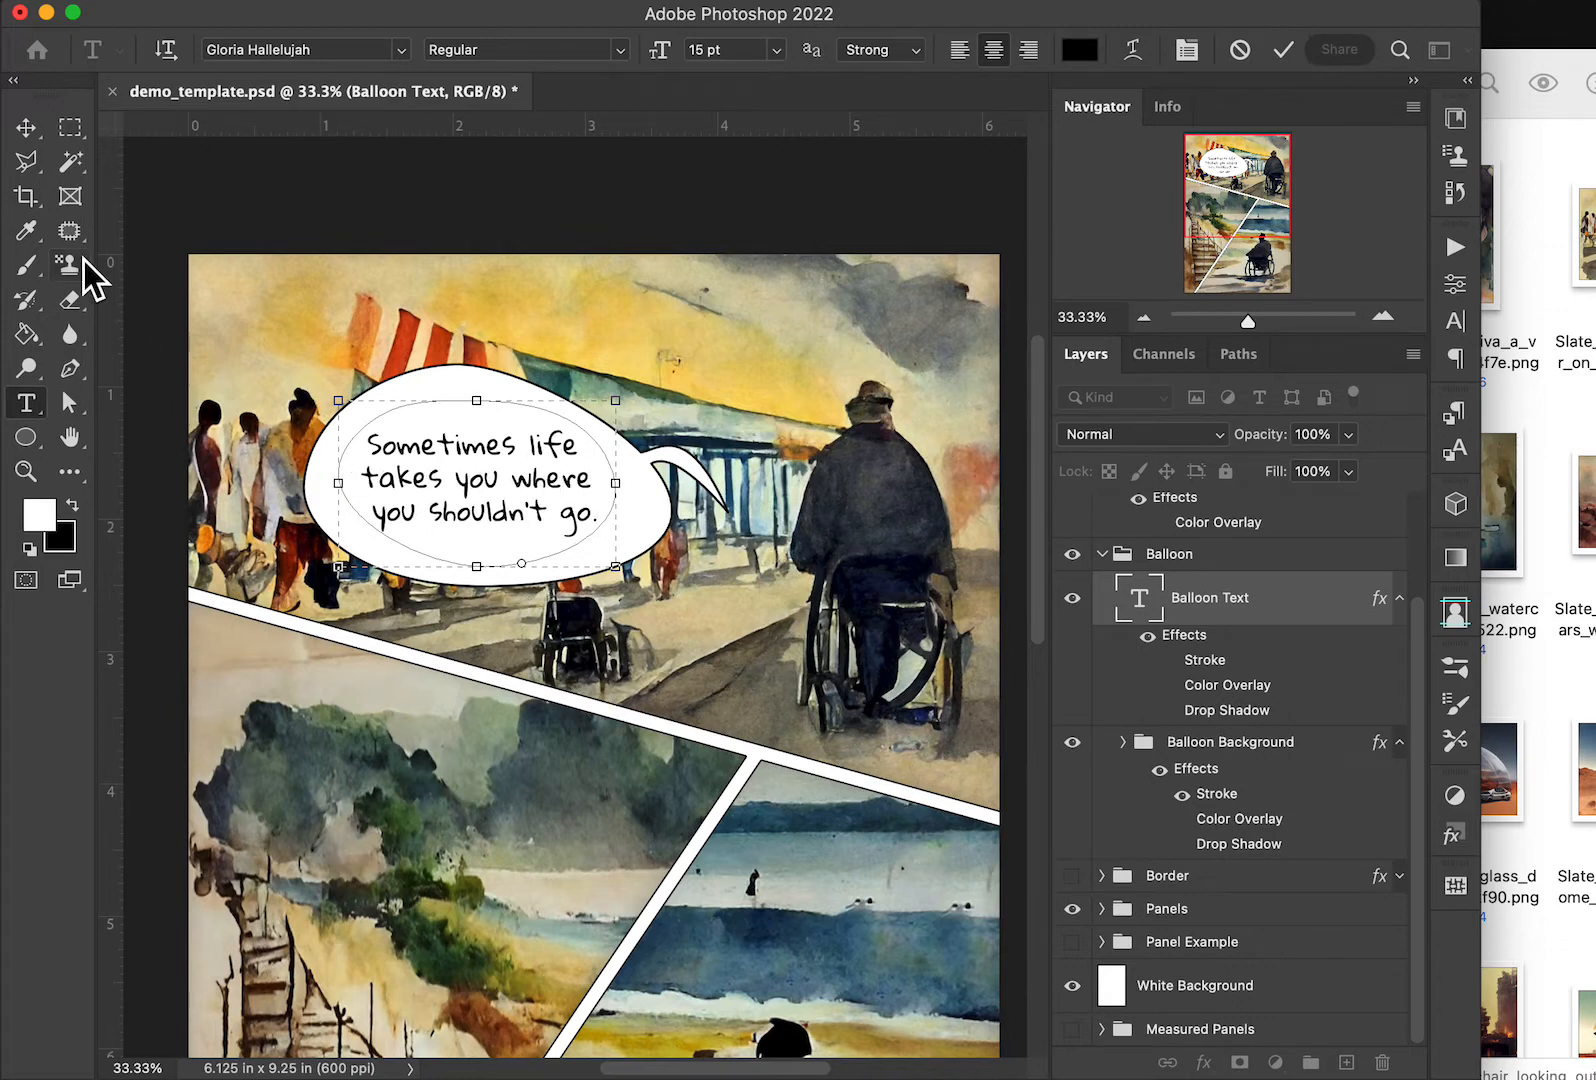
left_click(27, 127)
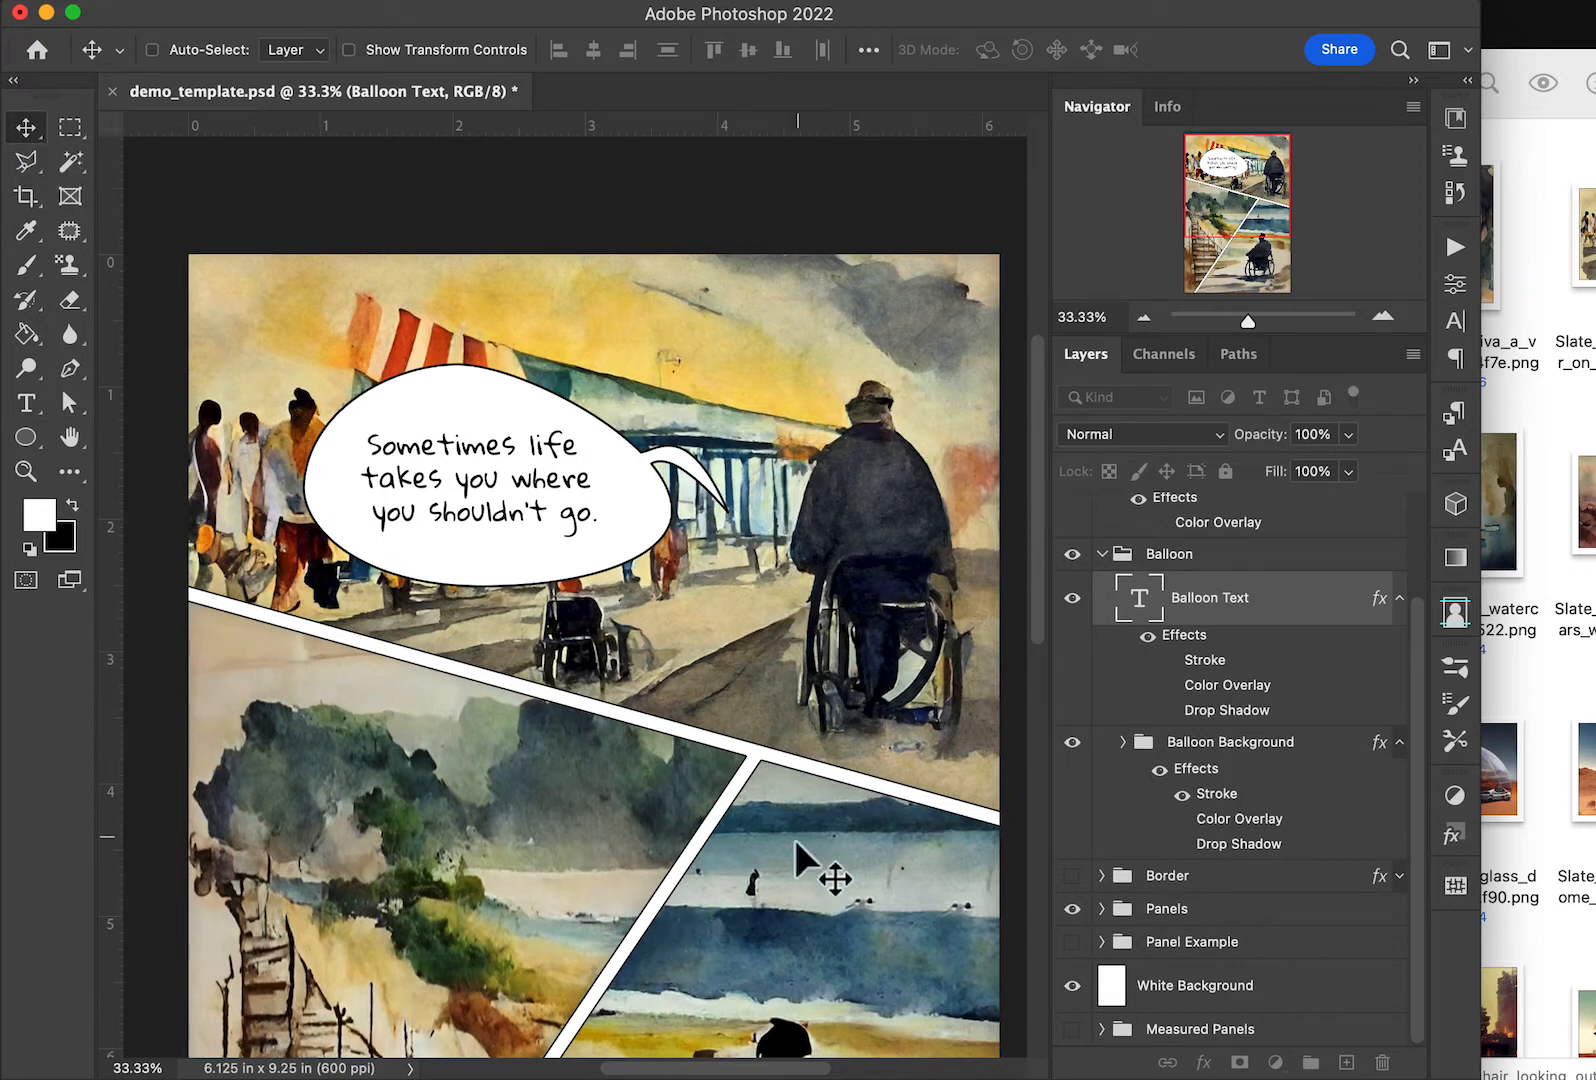
Enable Stroke, Color Overlay and Drop Shadow on Balloon Text, and Color Overlay and Drop Shadow on the Balloon Background group
scroll(860, 889, "down", 2)
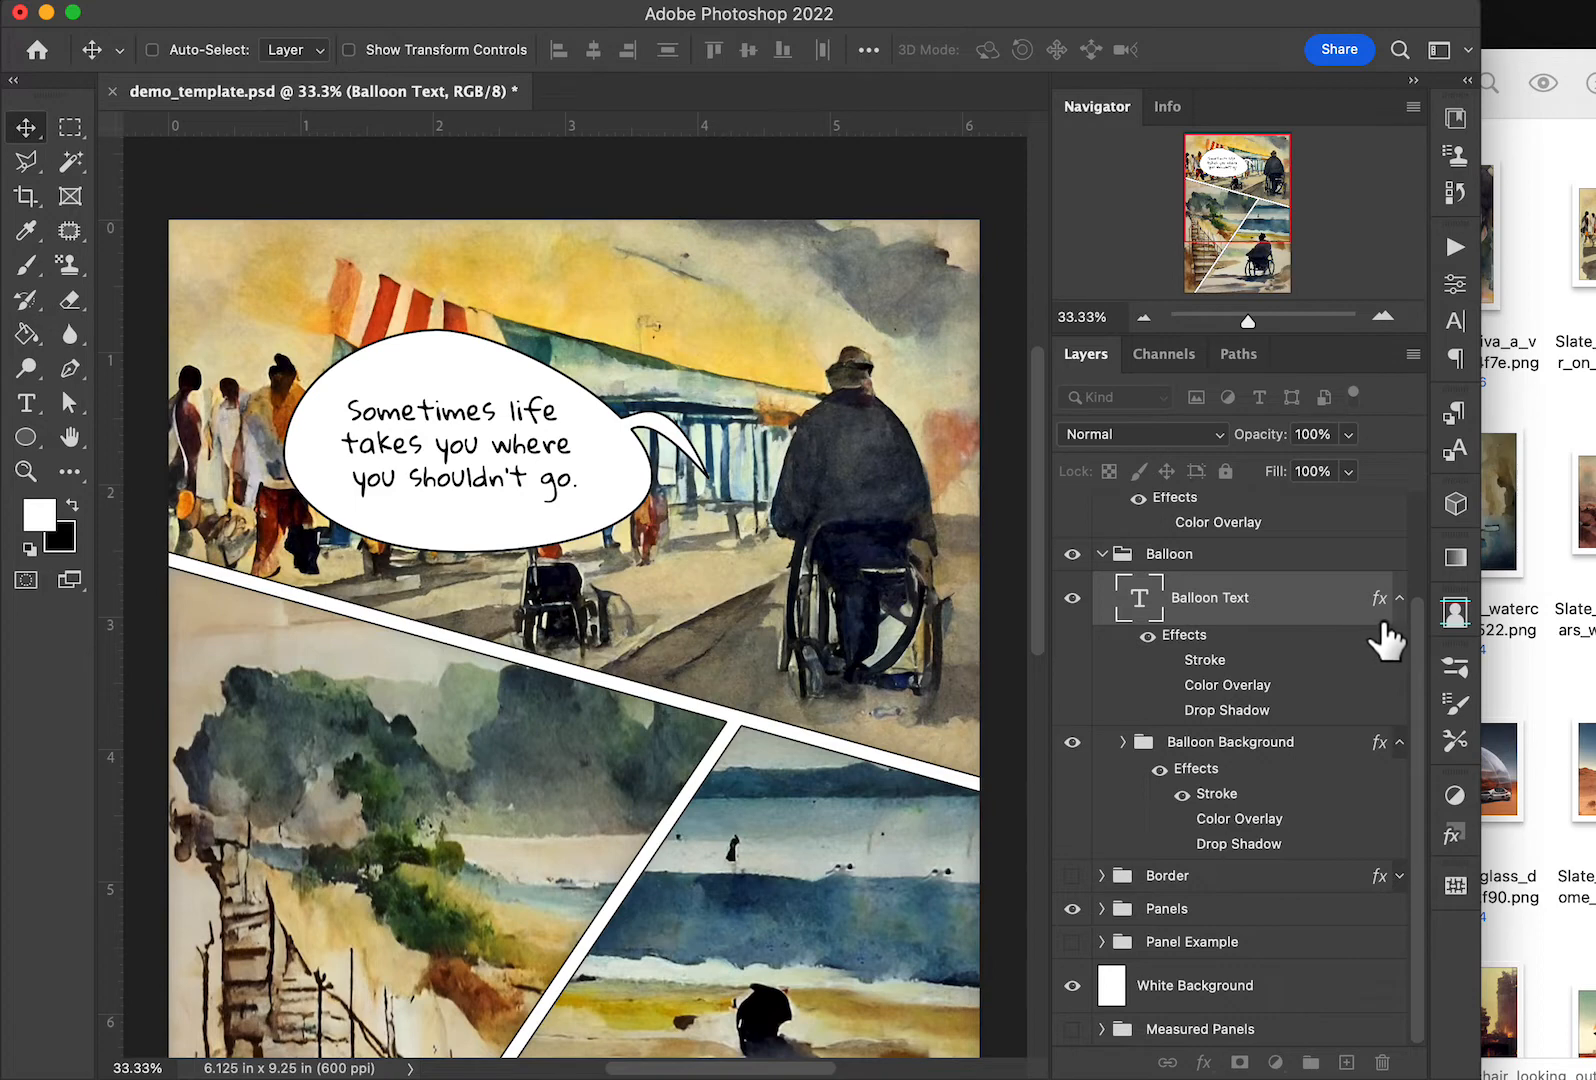
left_click(1171, 686)
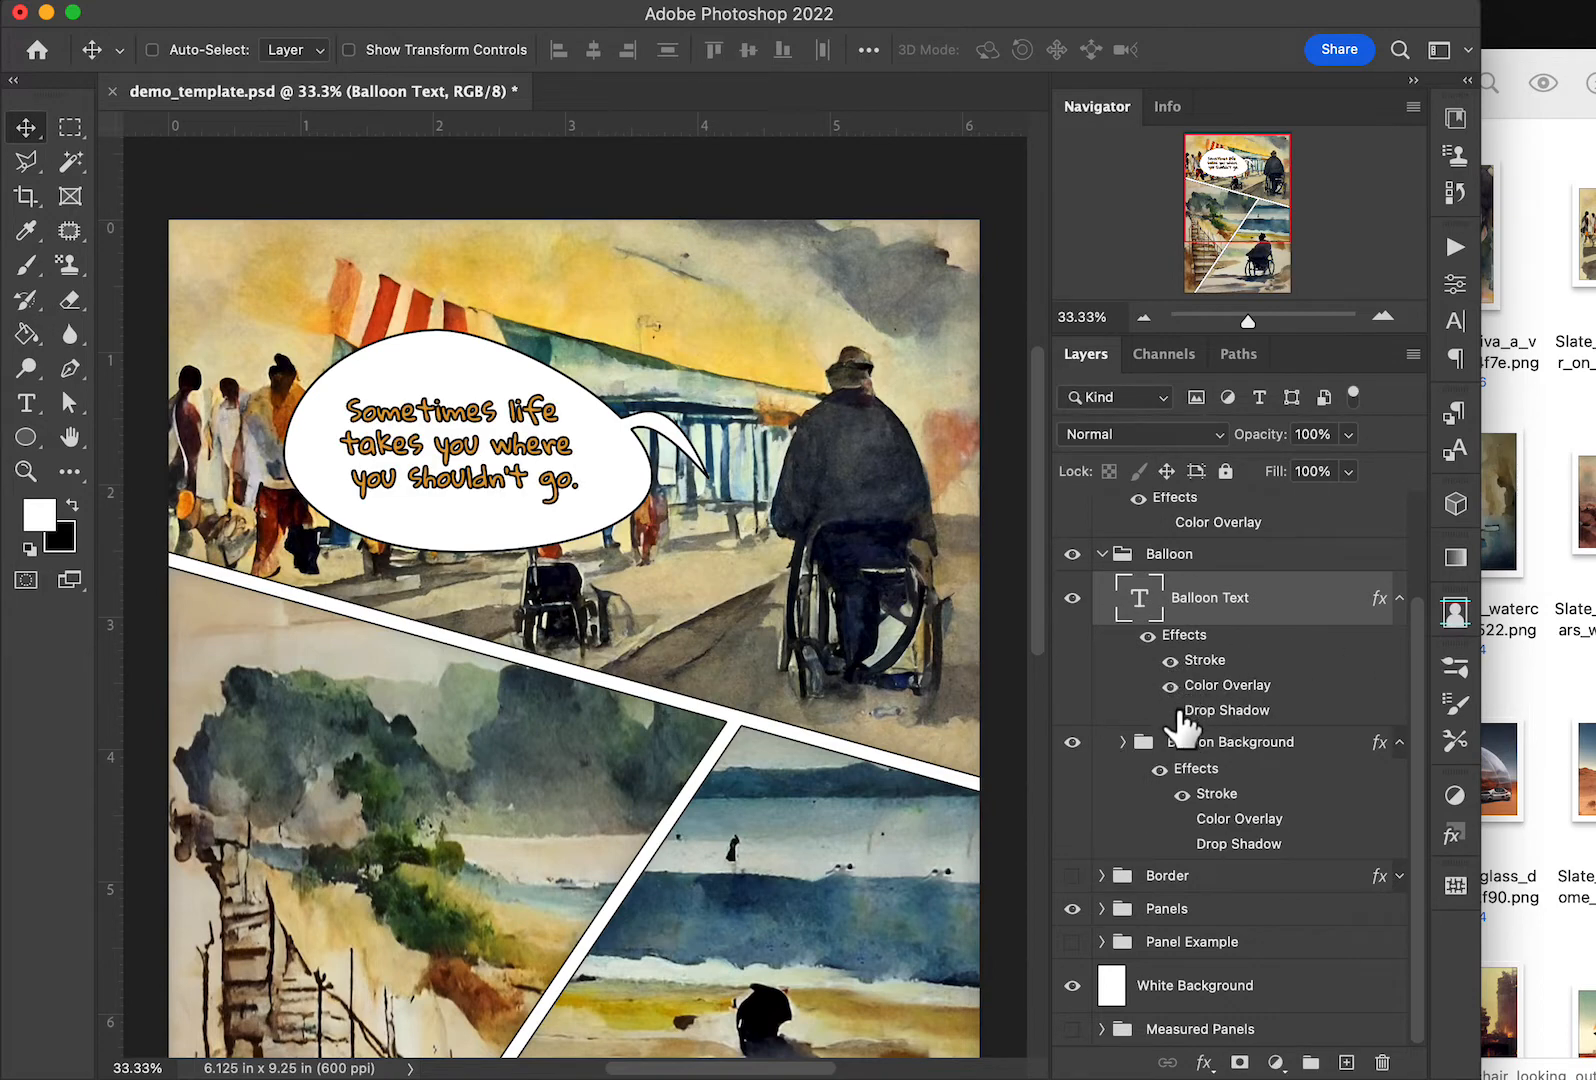
left_click(1171, 711)
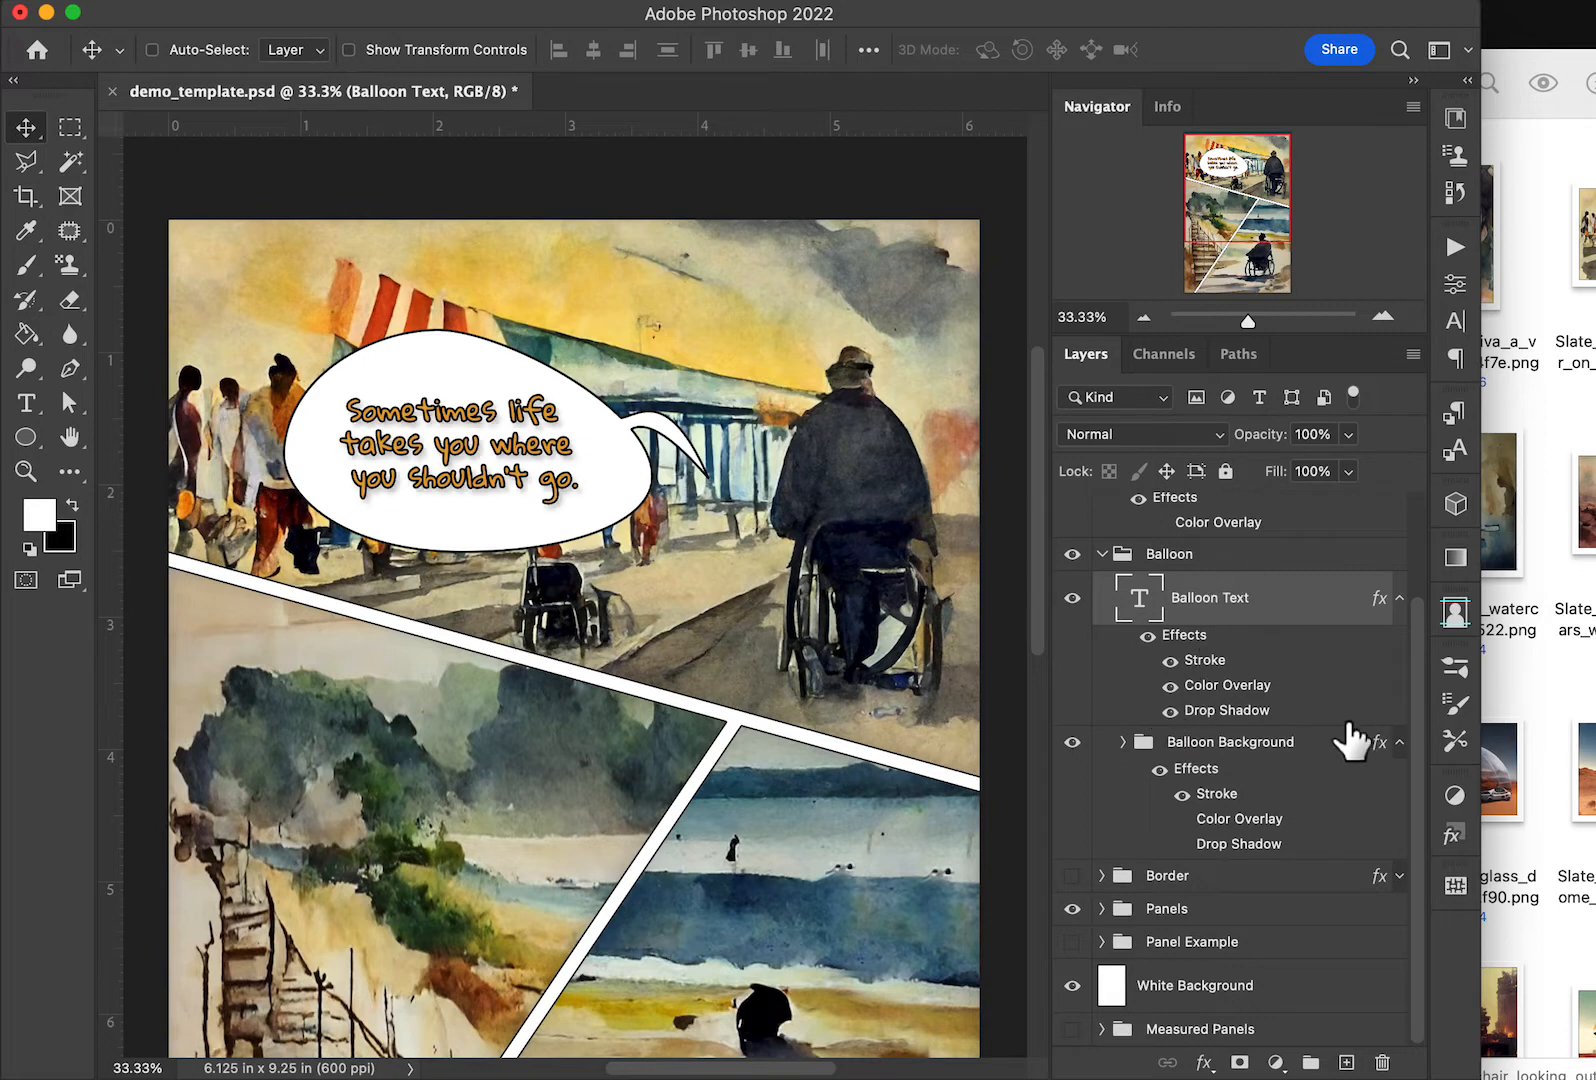
left_click(1183, 820)
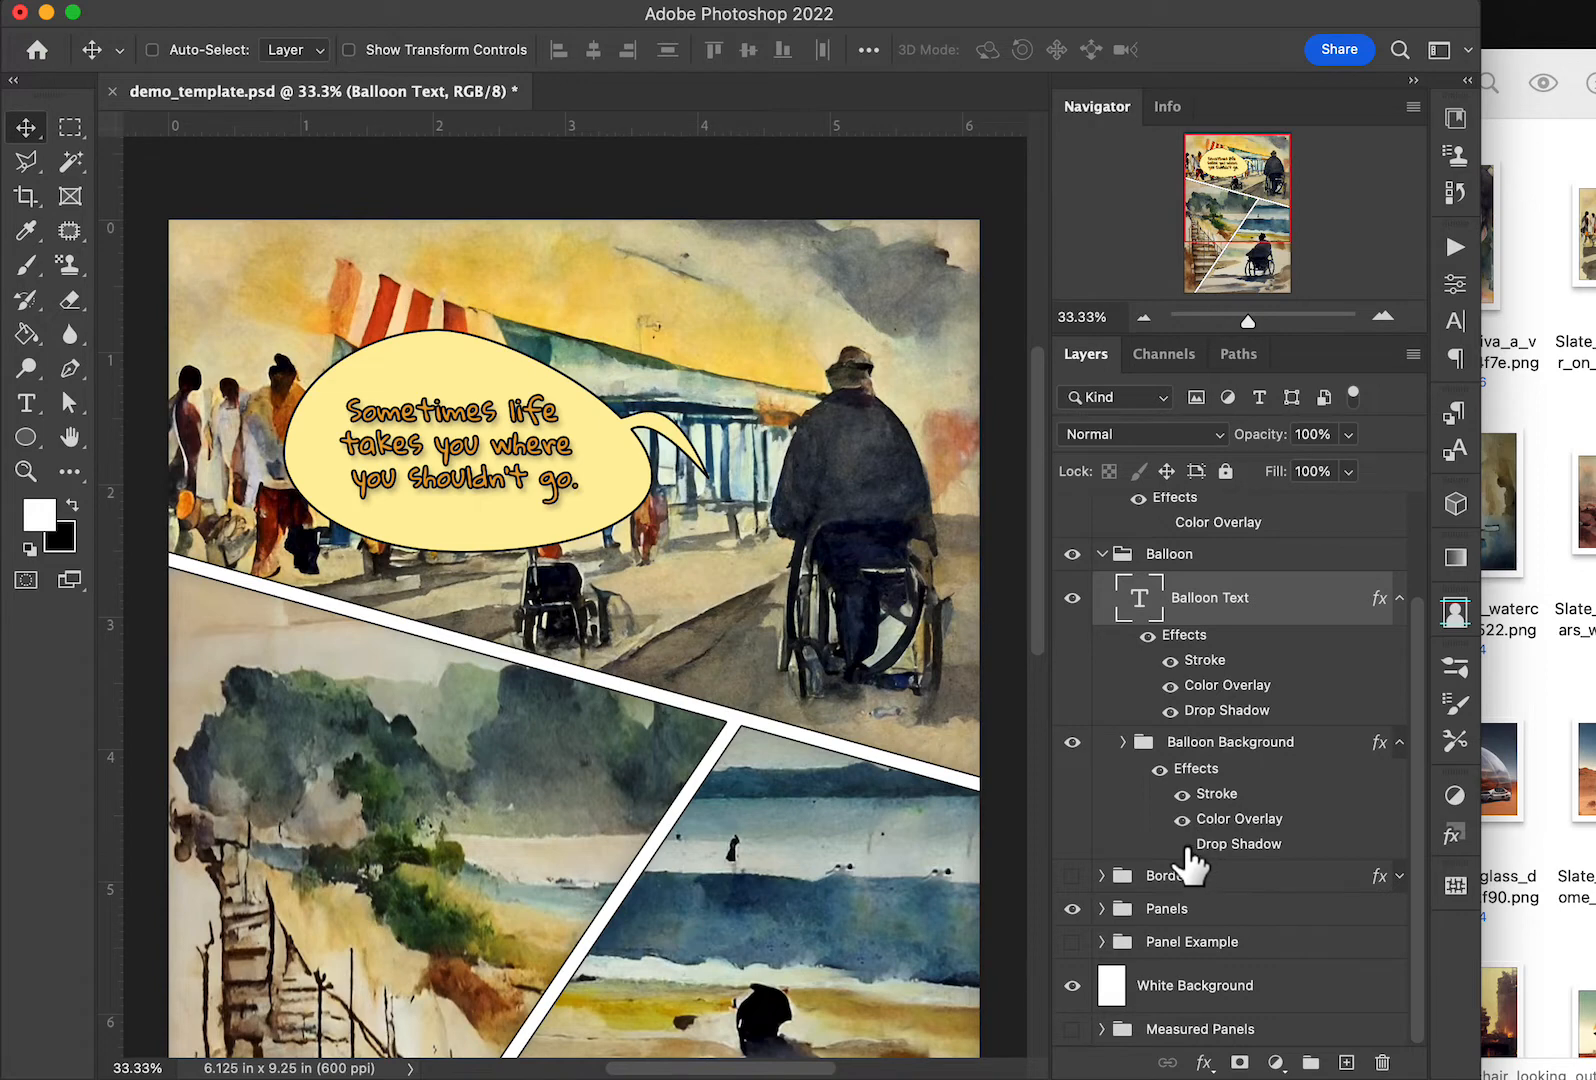
left_click(1183, 845)
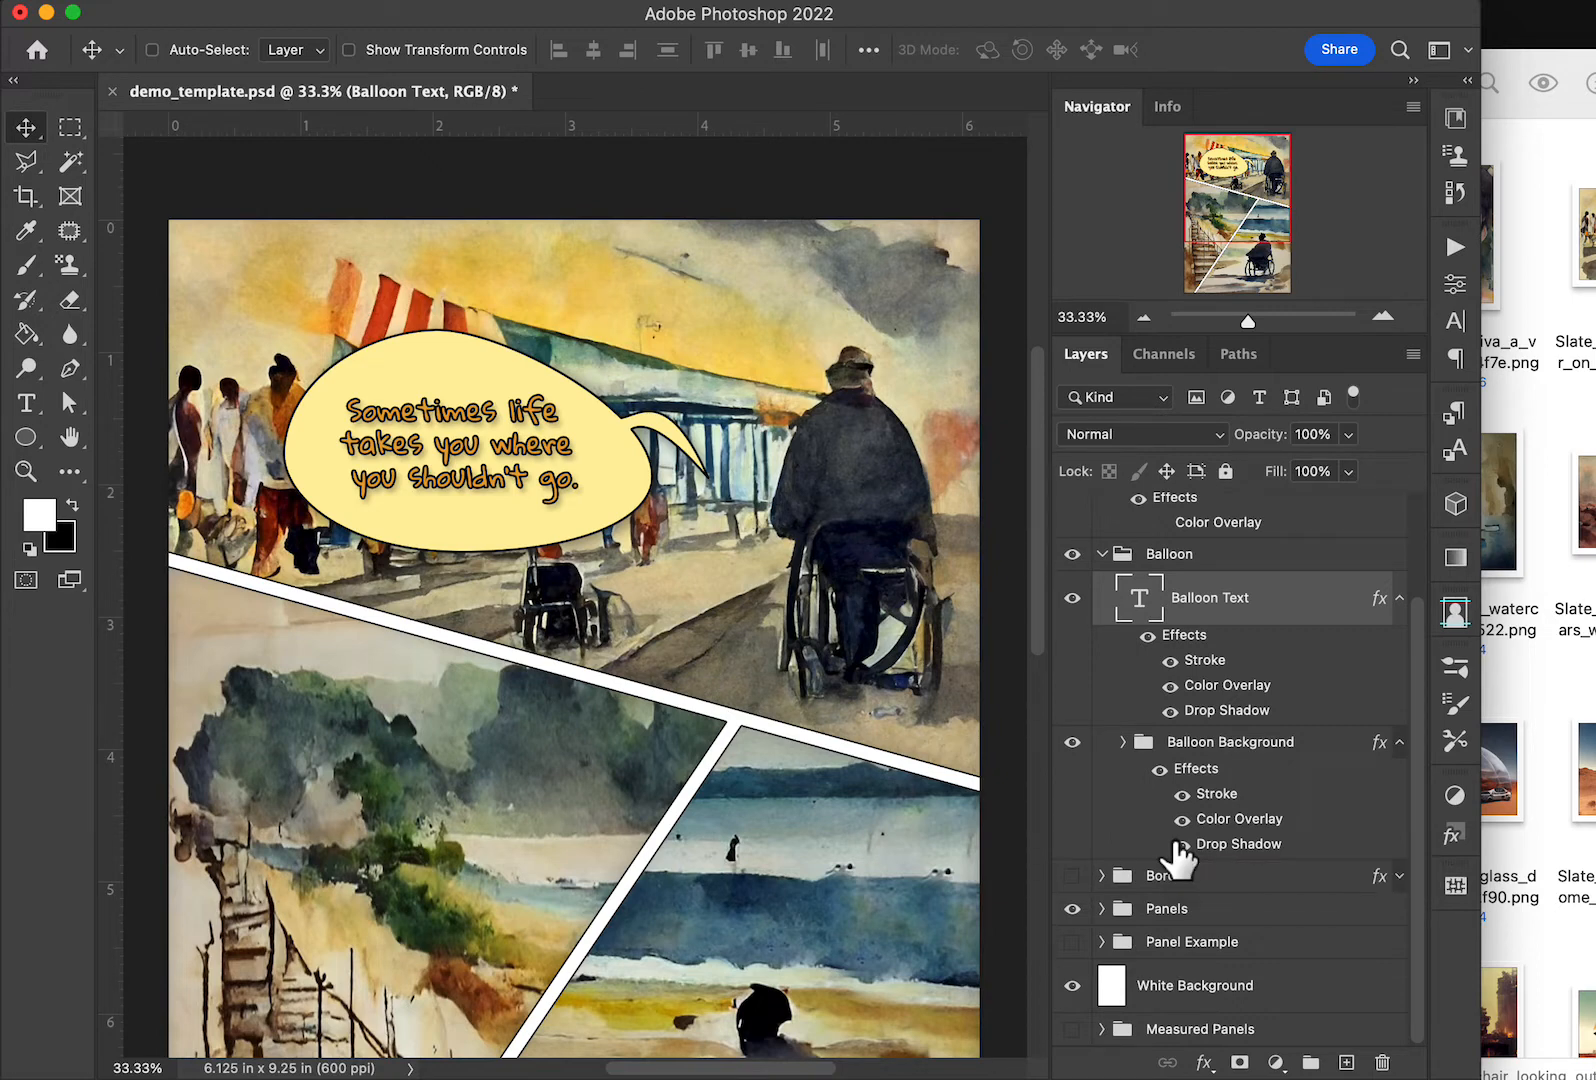
Collapse the Balloon layer group and expand the Measured Panels group
left_click(1112, 556)
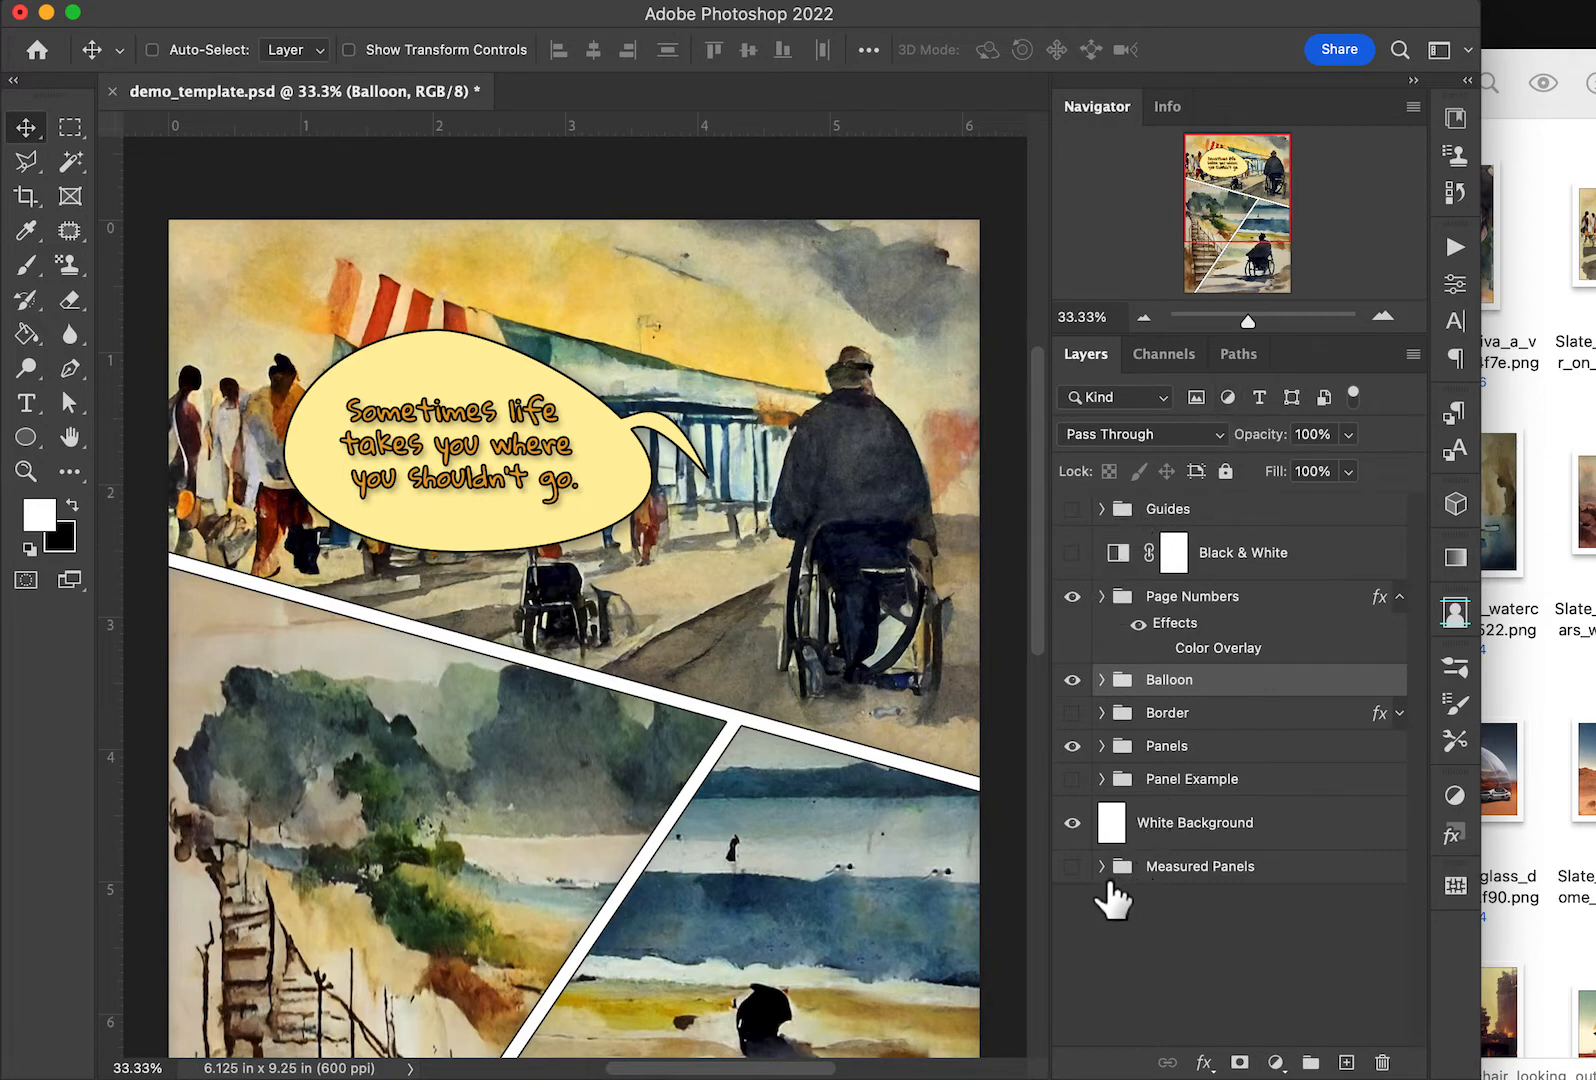
left_click(1103, 867)
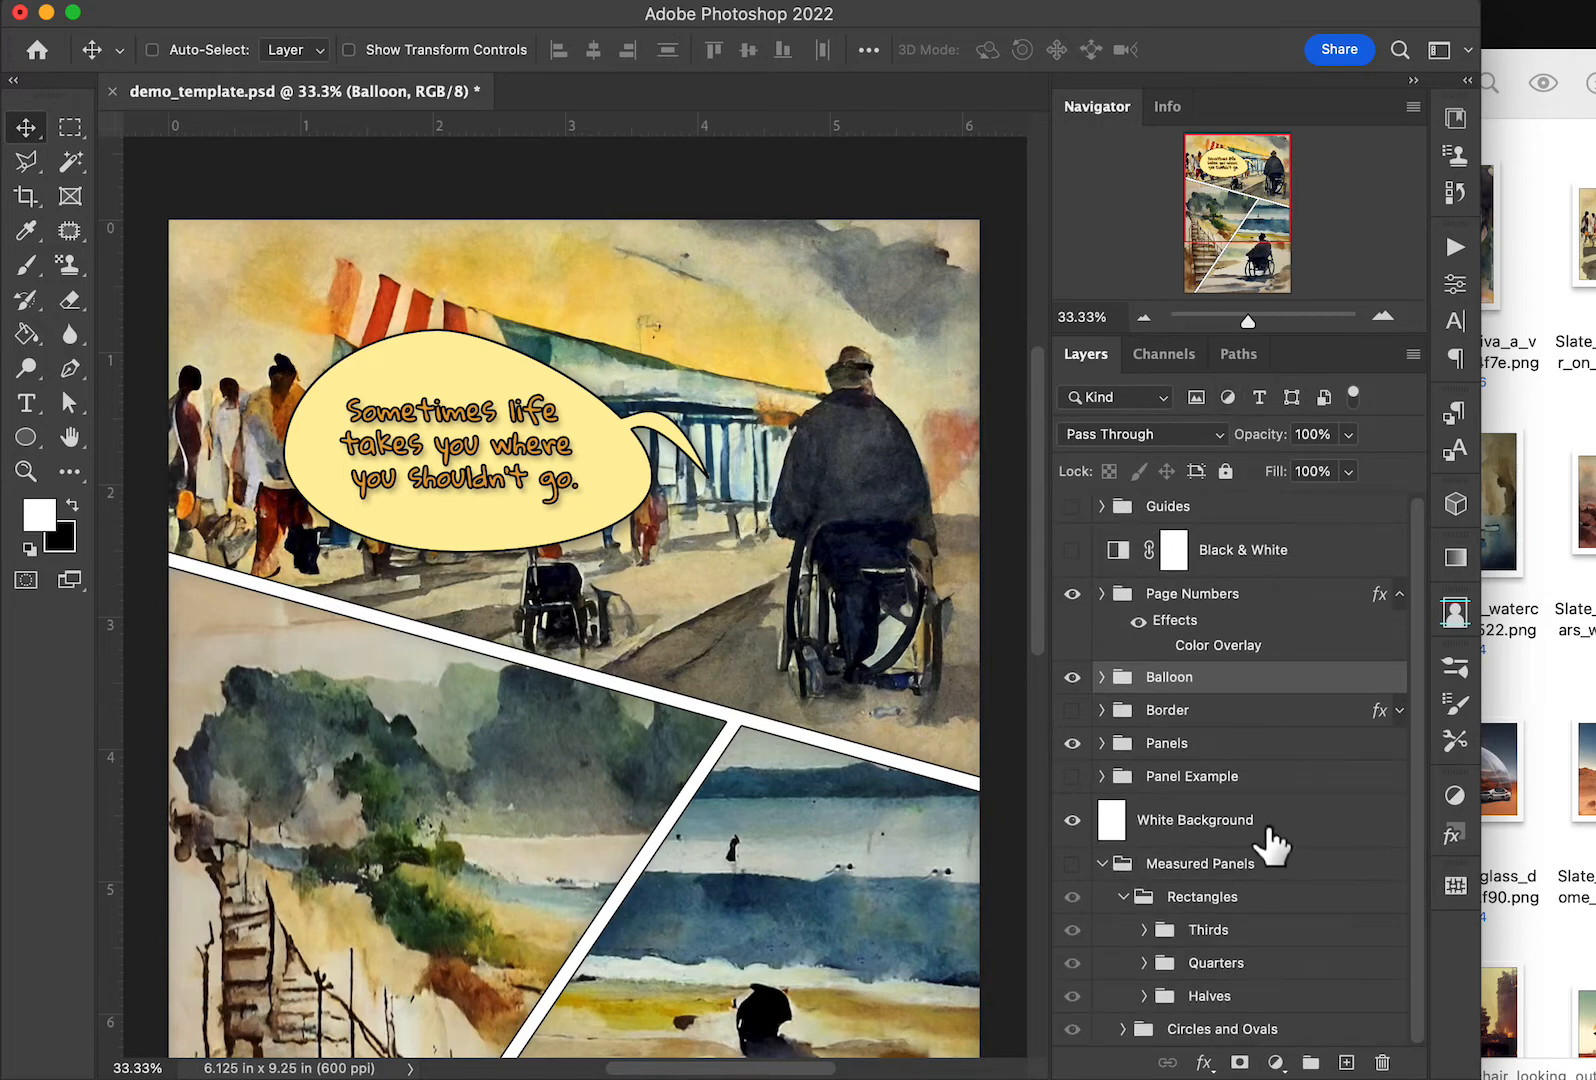
scroll(1277, 745, "up", 1)
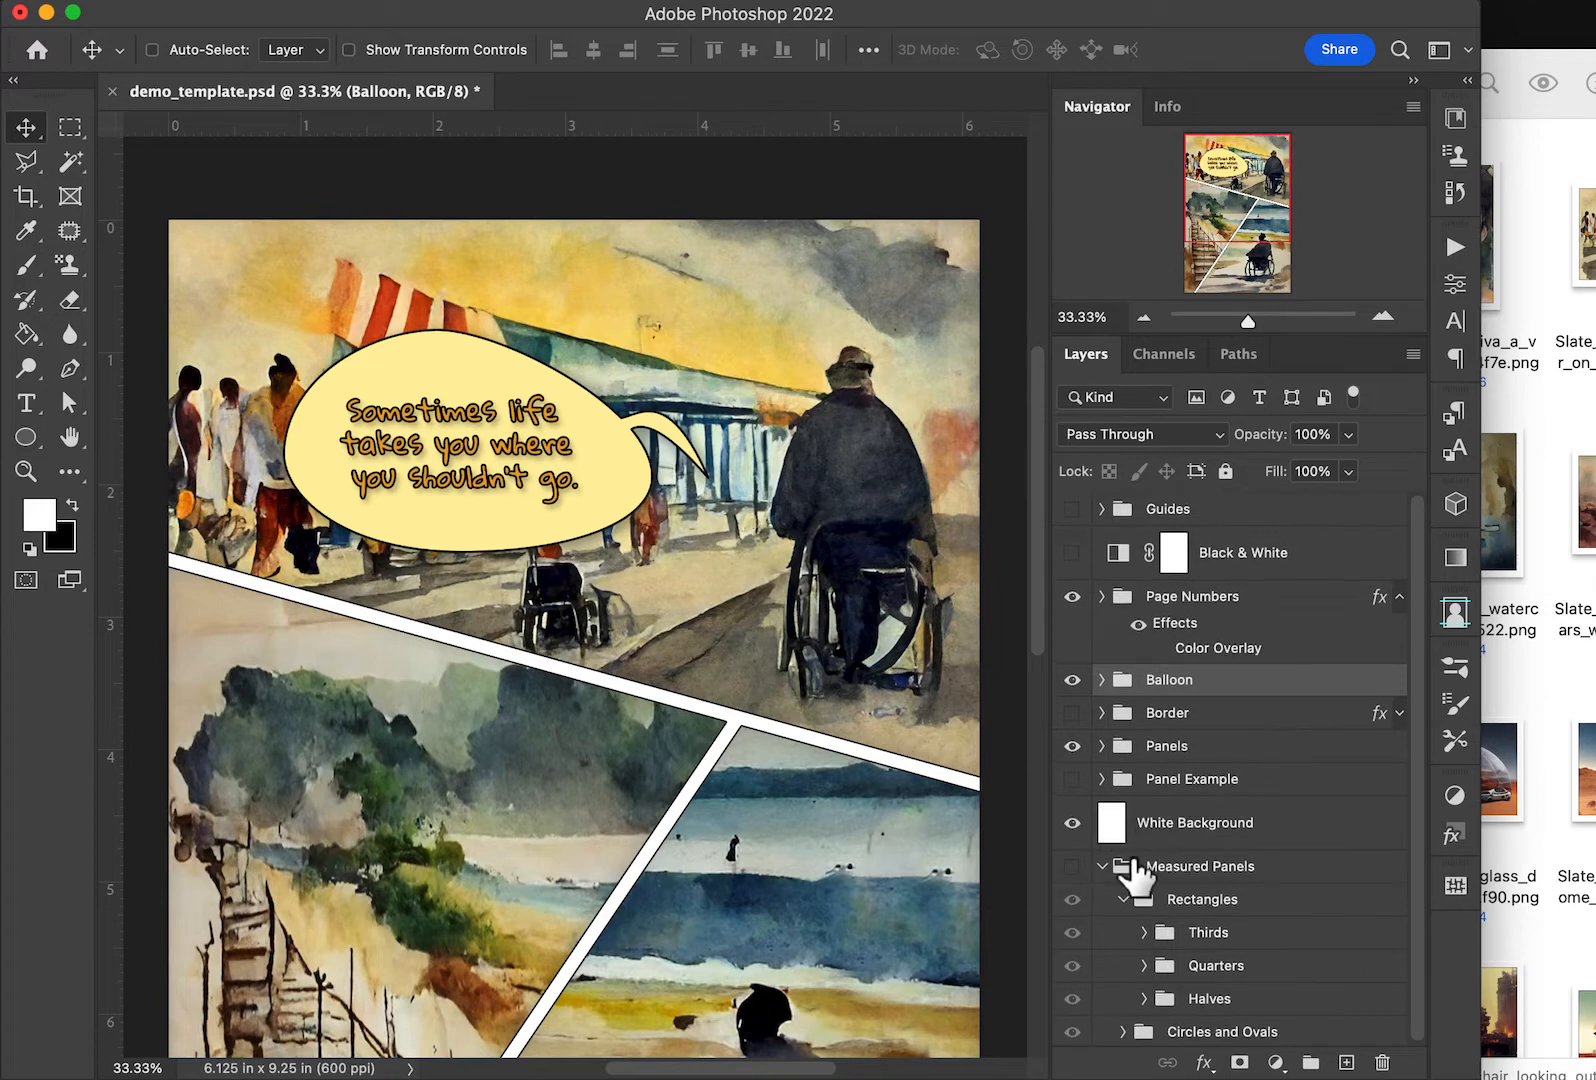
Group the layers from Guides through White Background, and show the Measured Panels group in place of the new group
left_click(1112, 824)
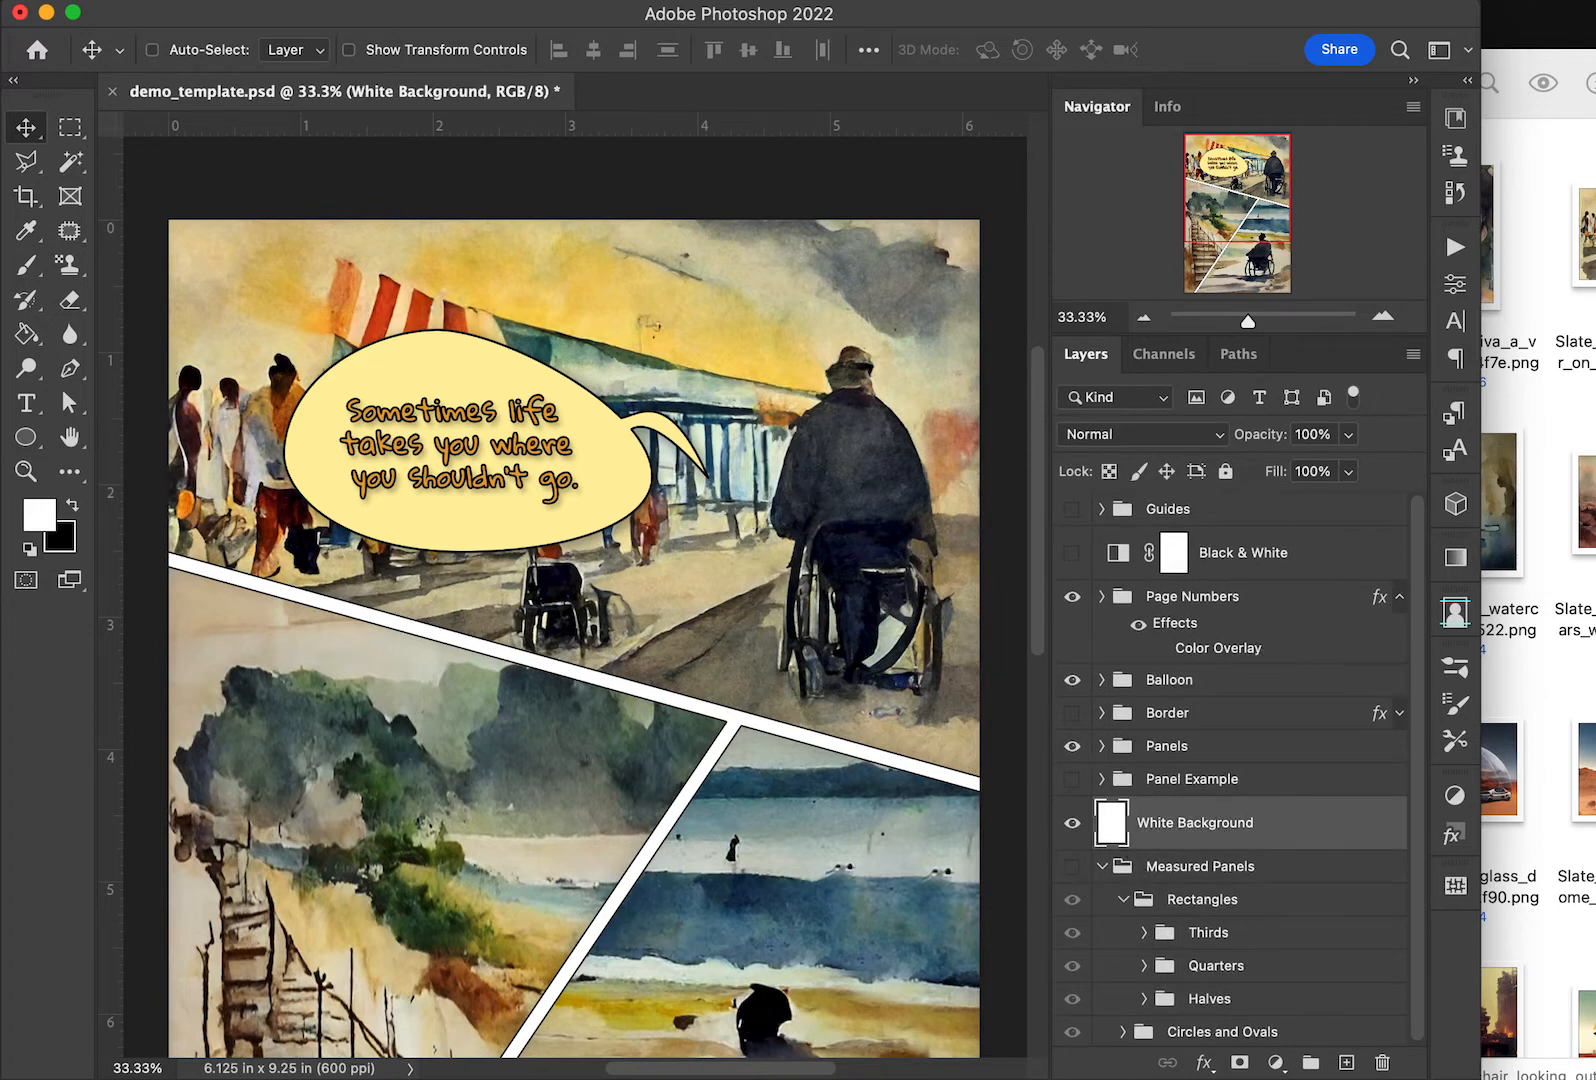
left_click(1150, 509, "shift")
left_click(1310, 1062)
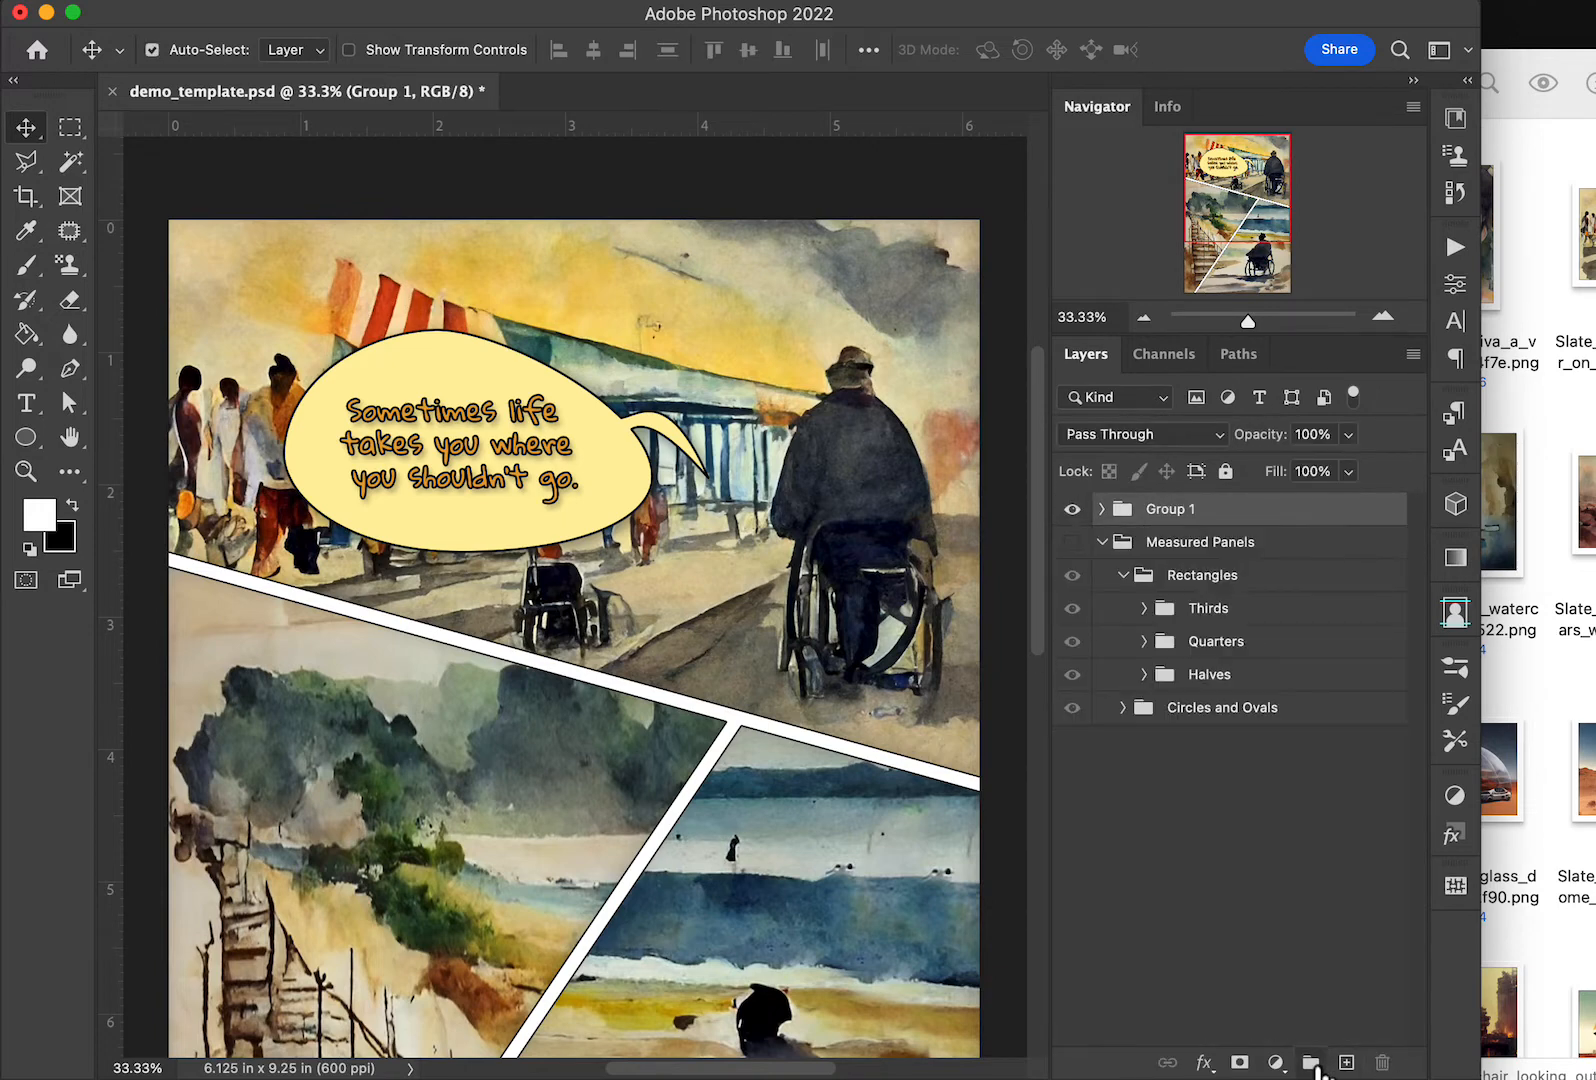
left_click(1072, 509)
left_click(1072, 542)
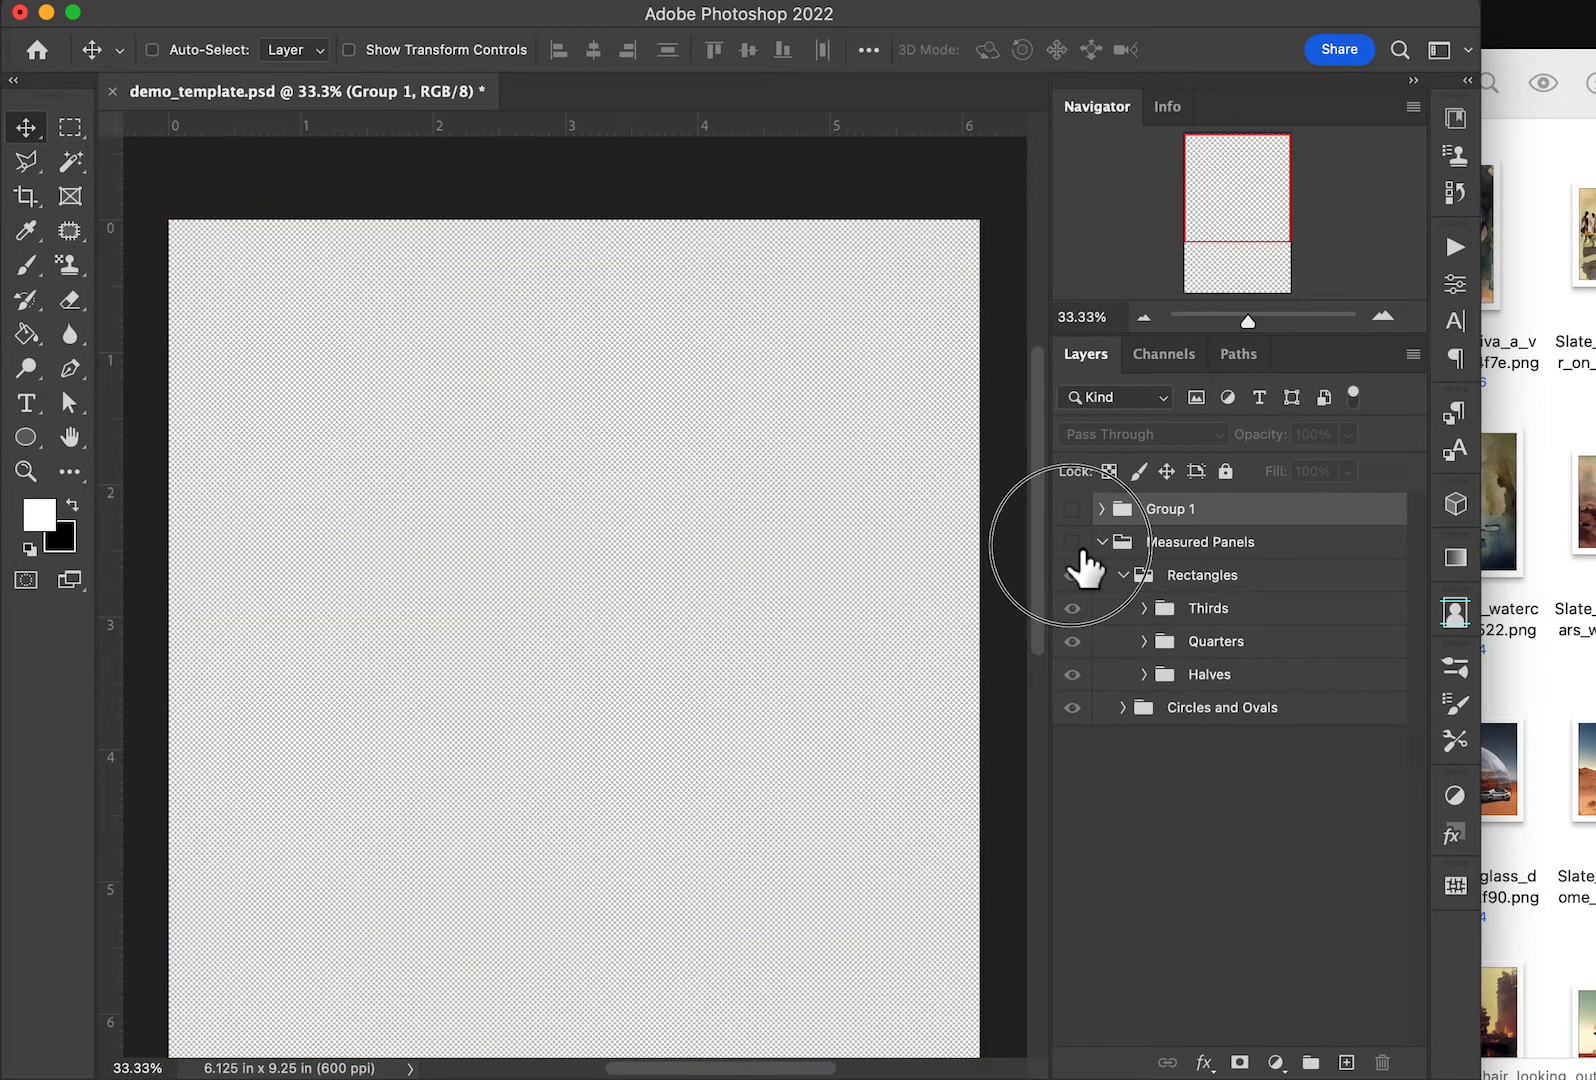
Show panels 1 and 5 of the Thirds group under Rectangles, and collapse that group
left_click(1160, 614)
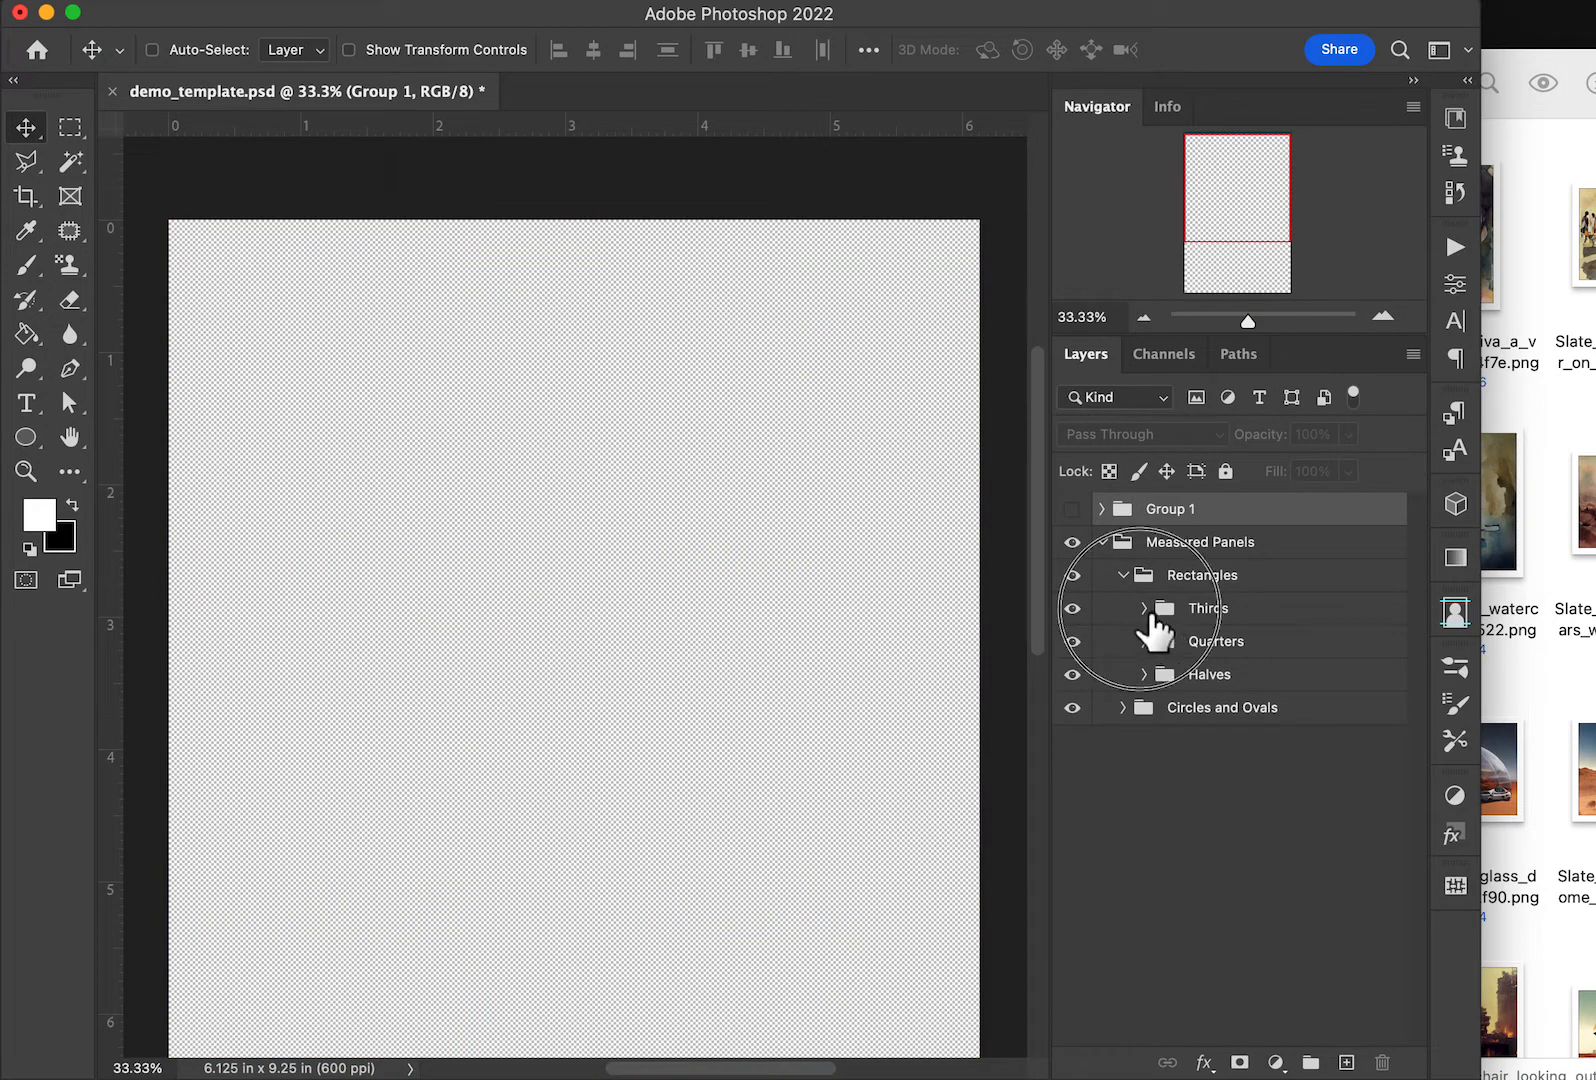
left_click(1144, 608)
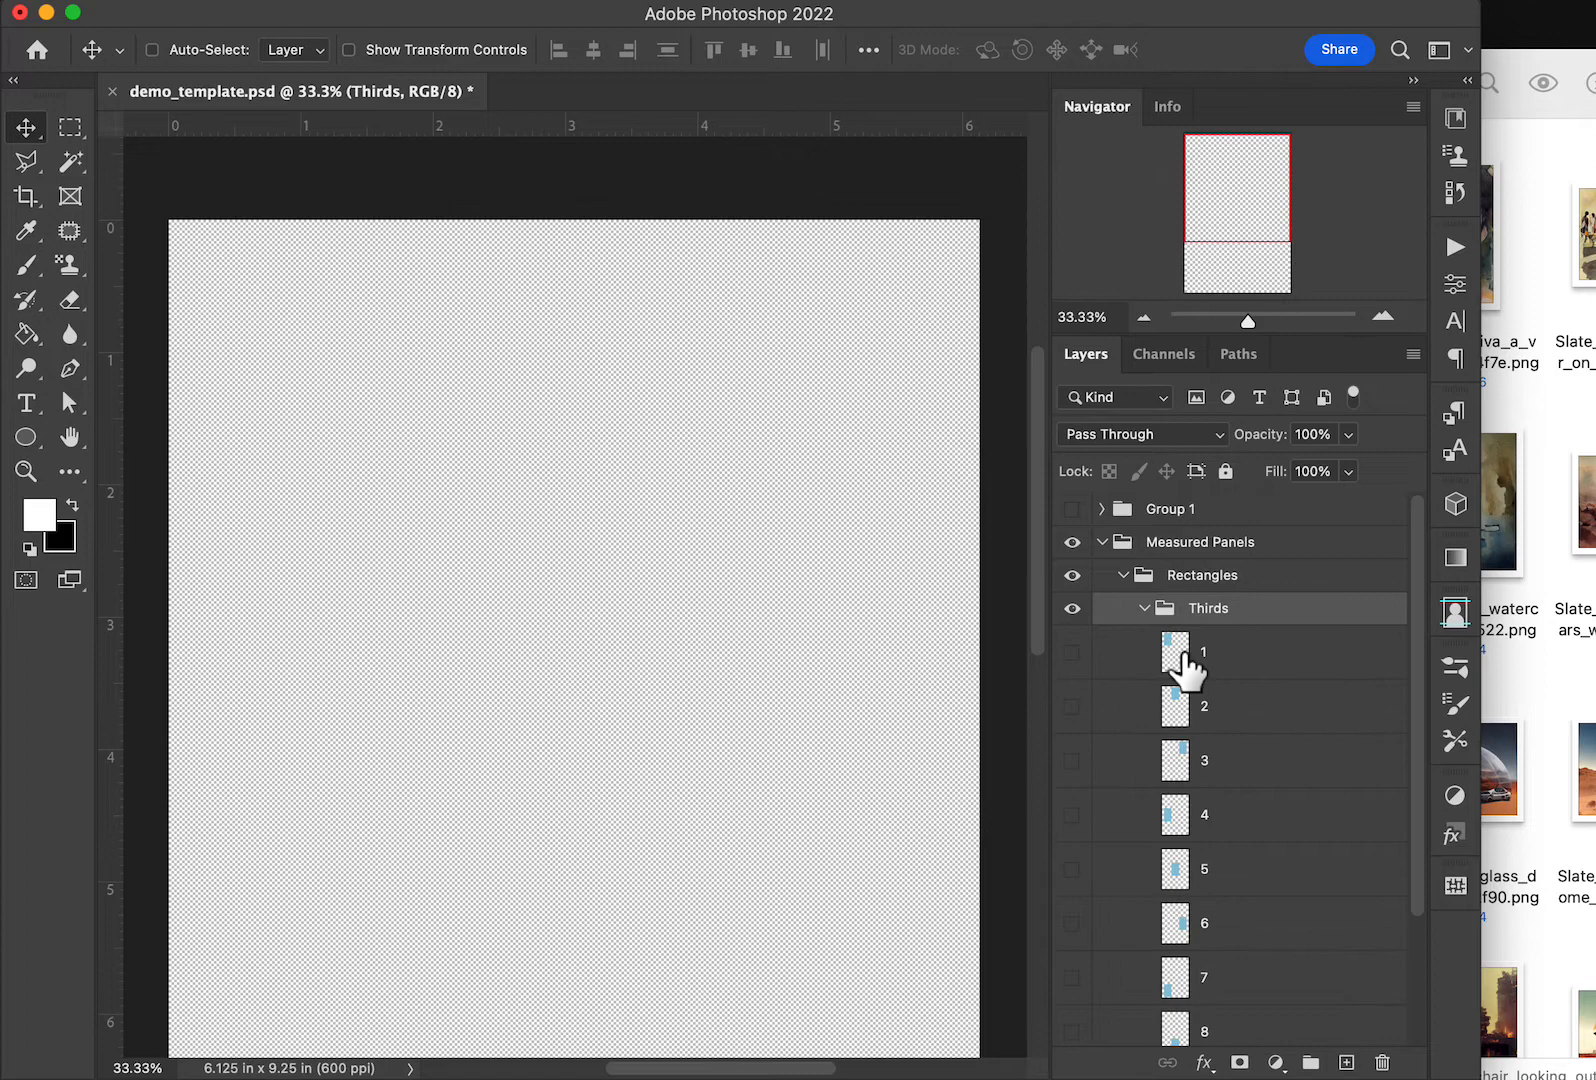
left_click(1072, 652)
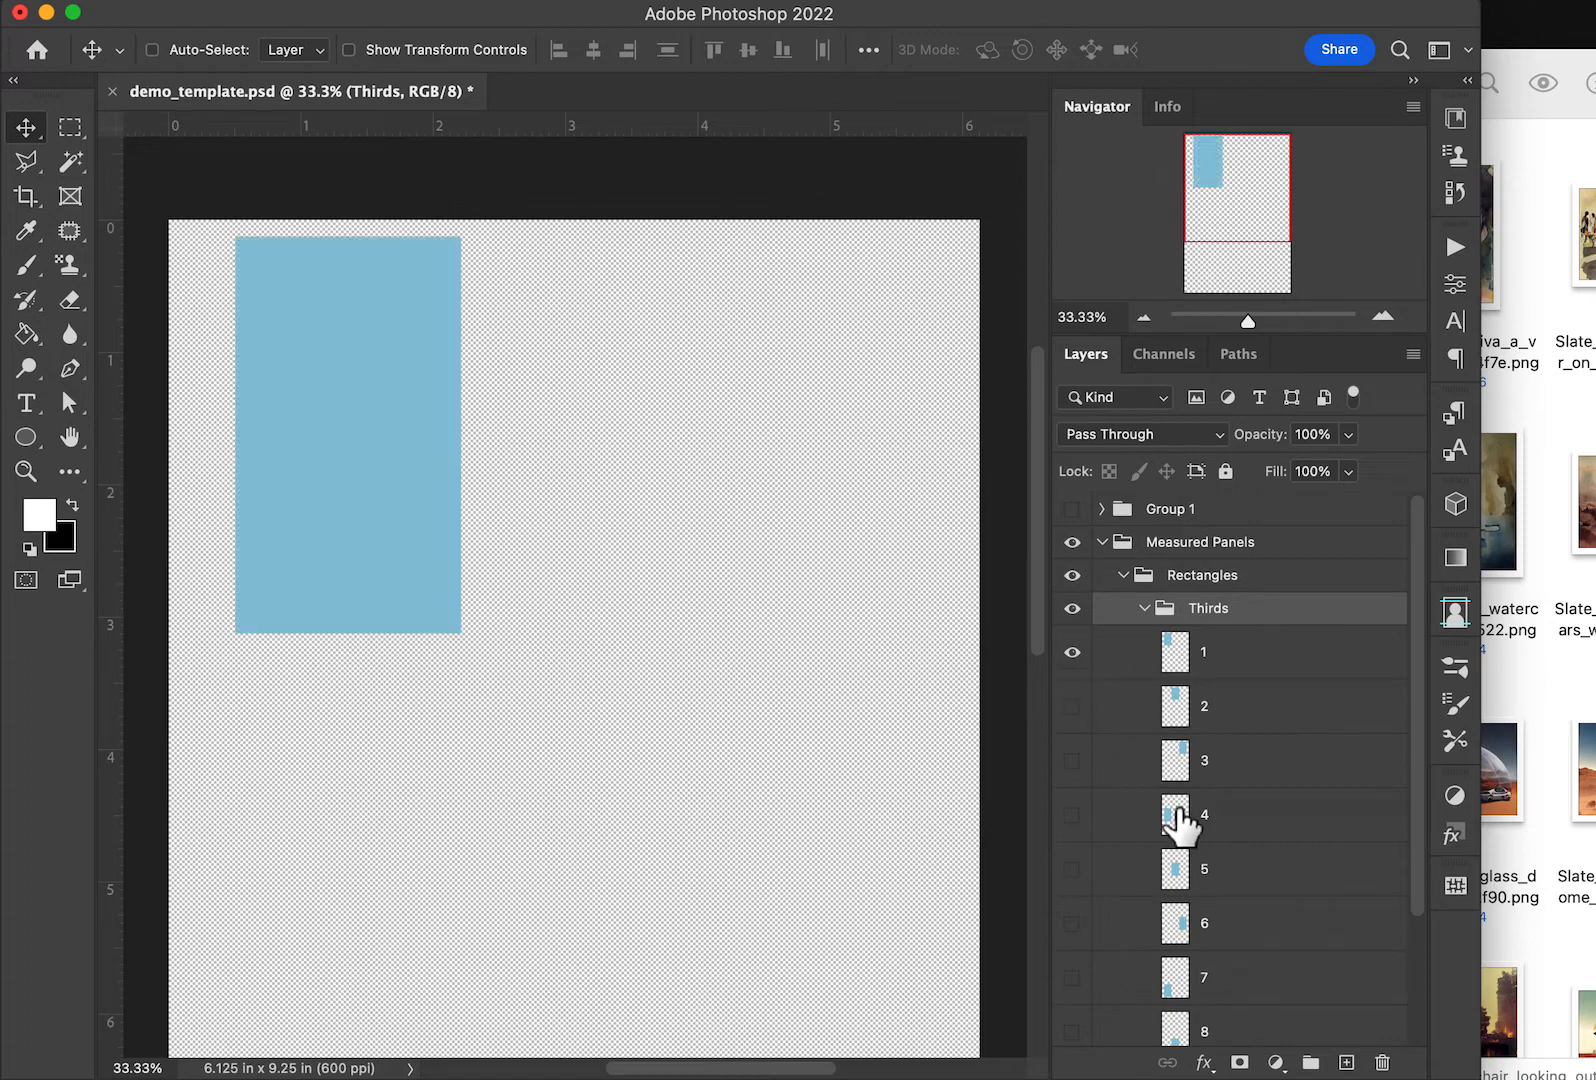
left_click(1072, 869)
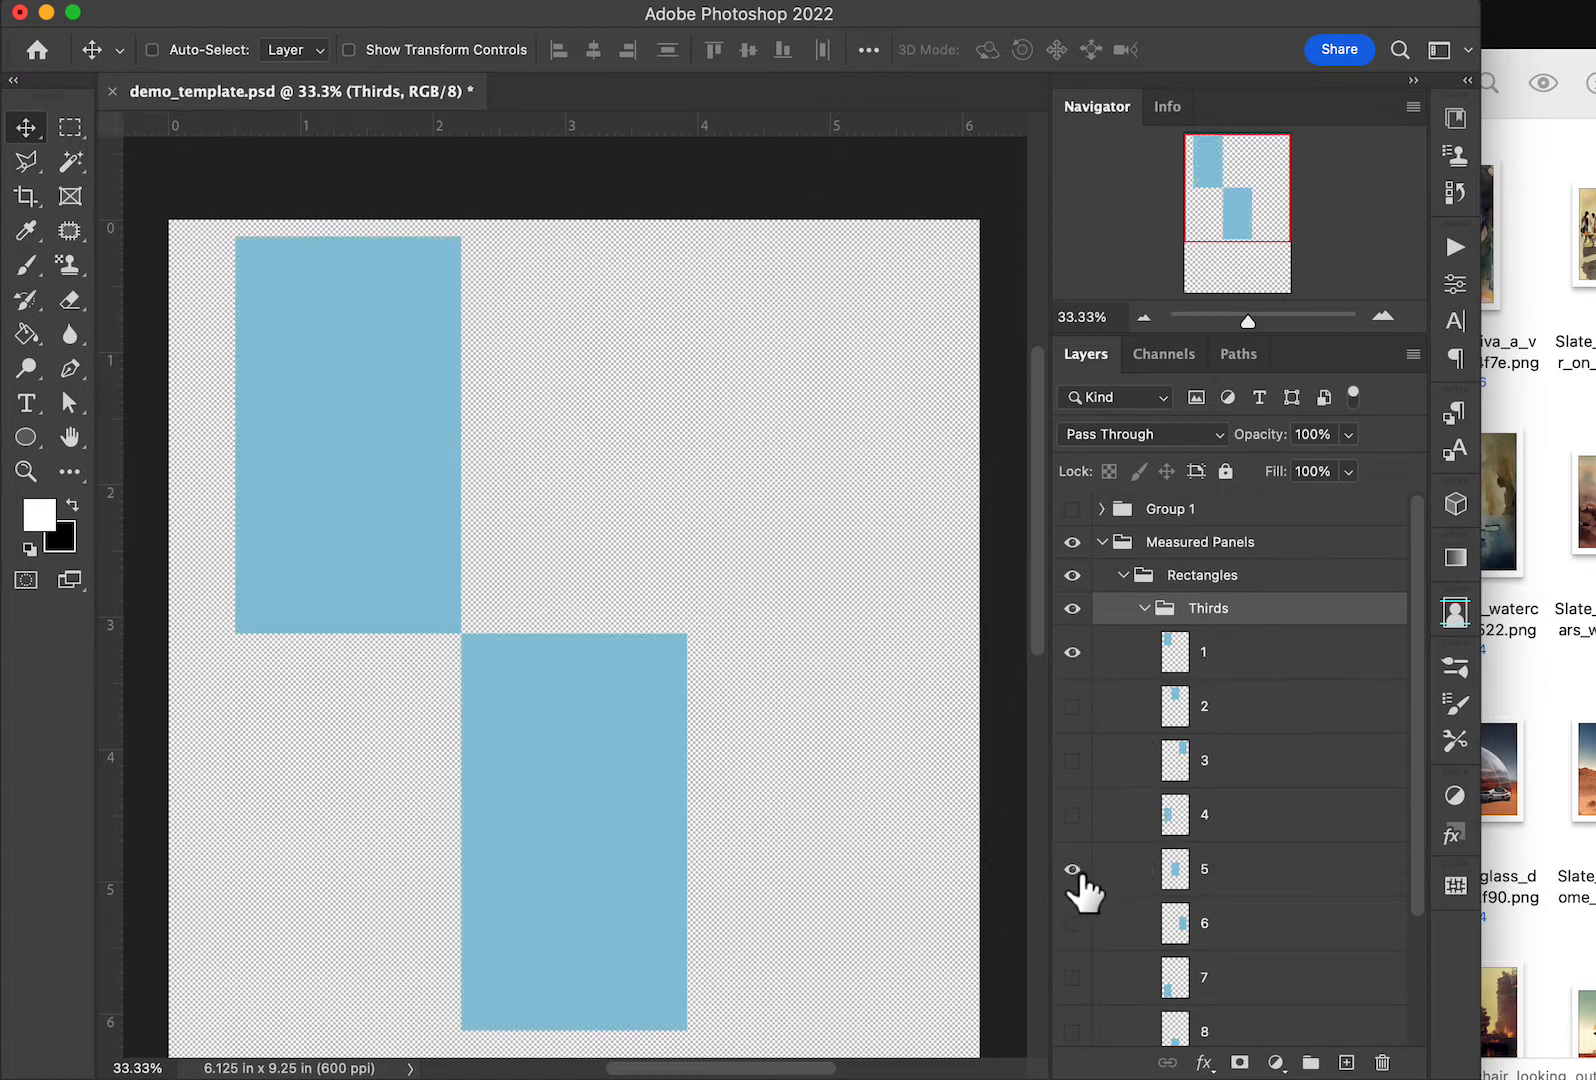
scroll(830, 825, "down", 10)
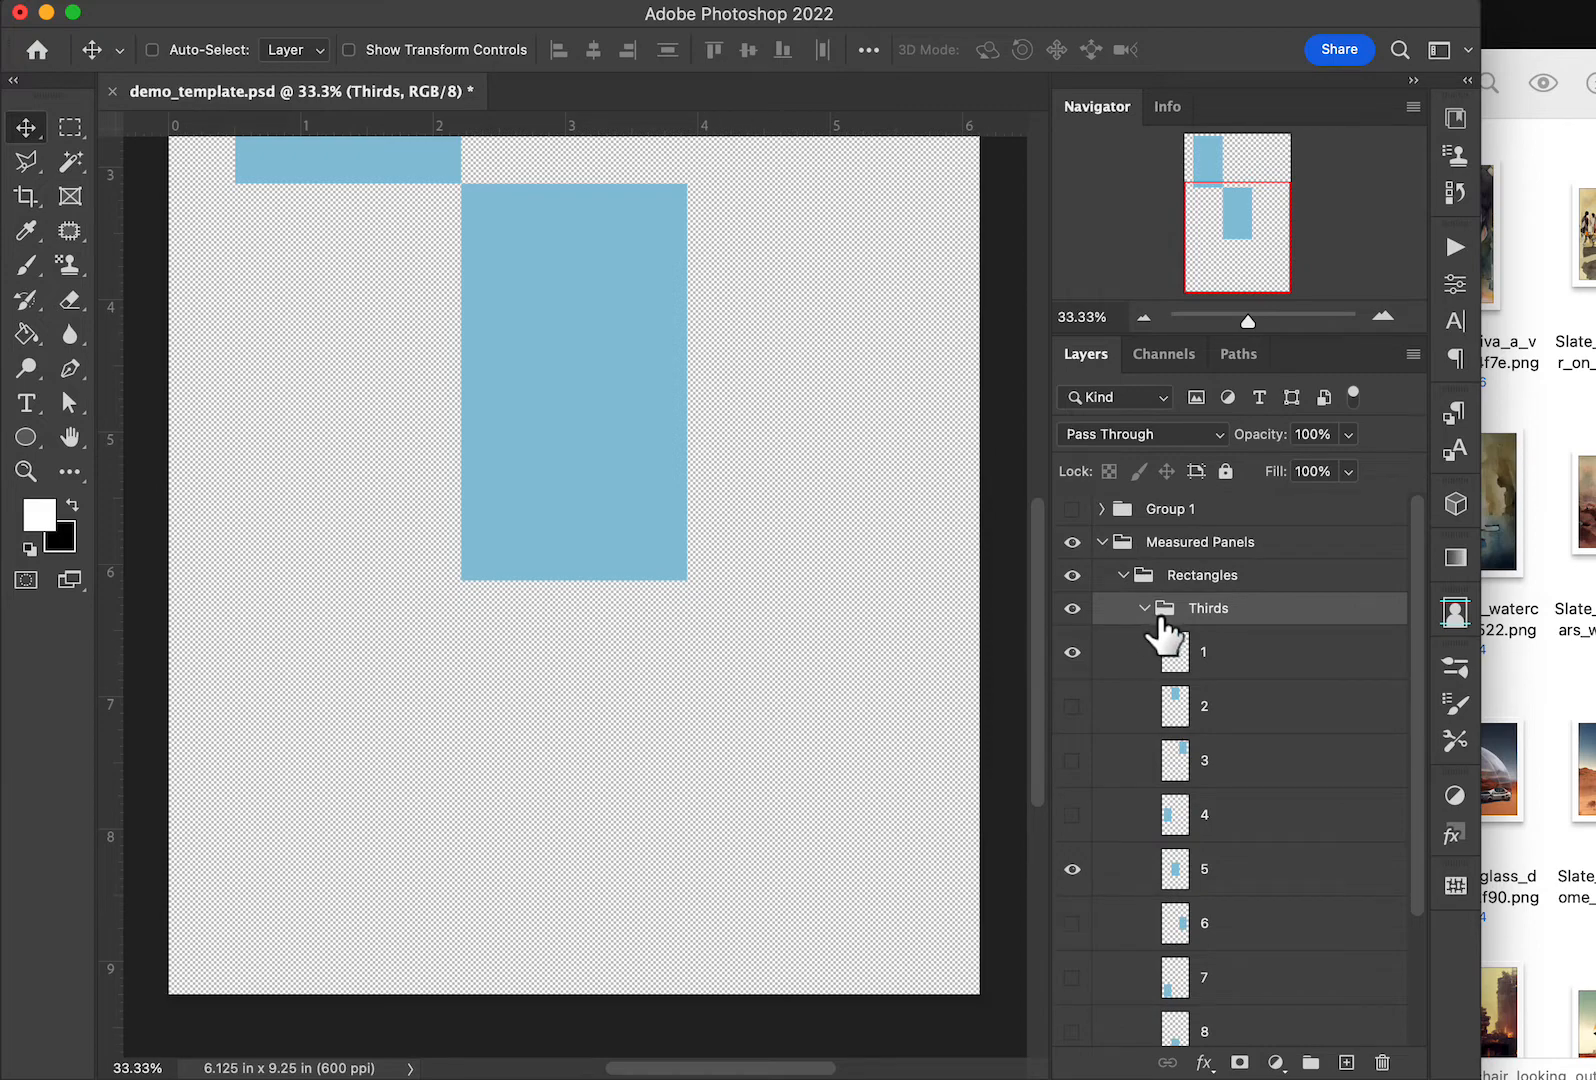
left_click(1185, 655)
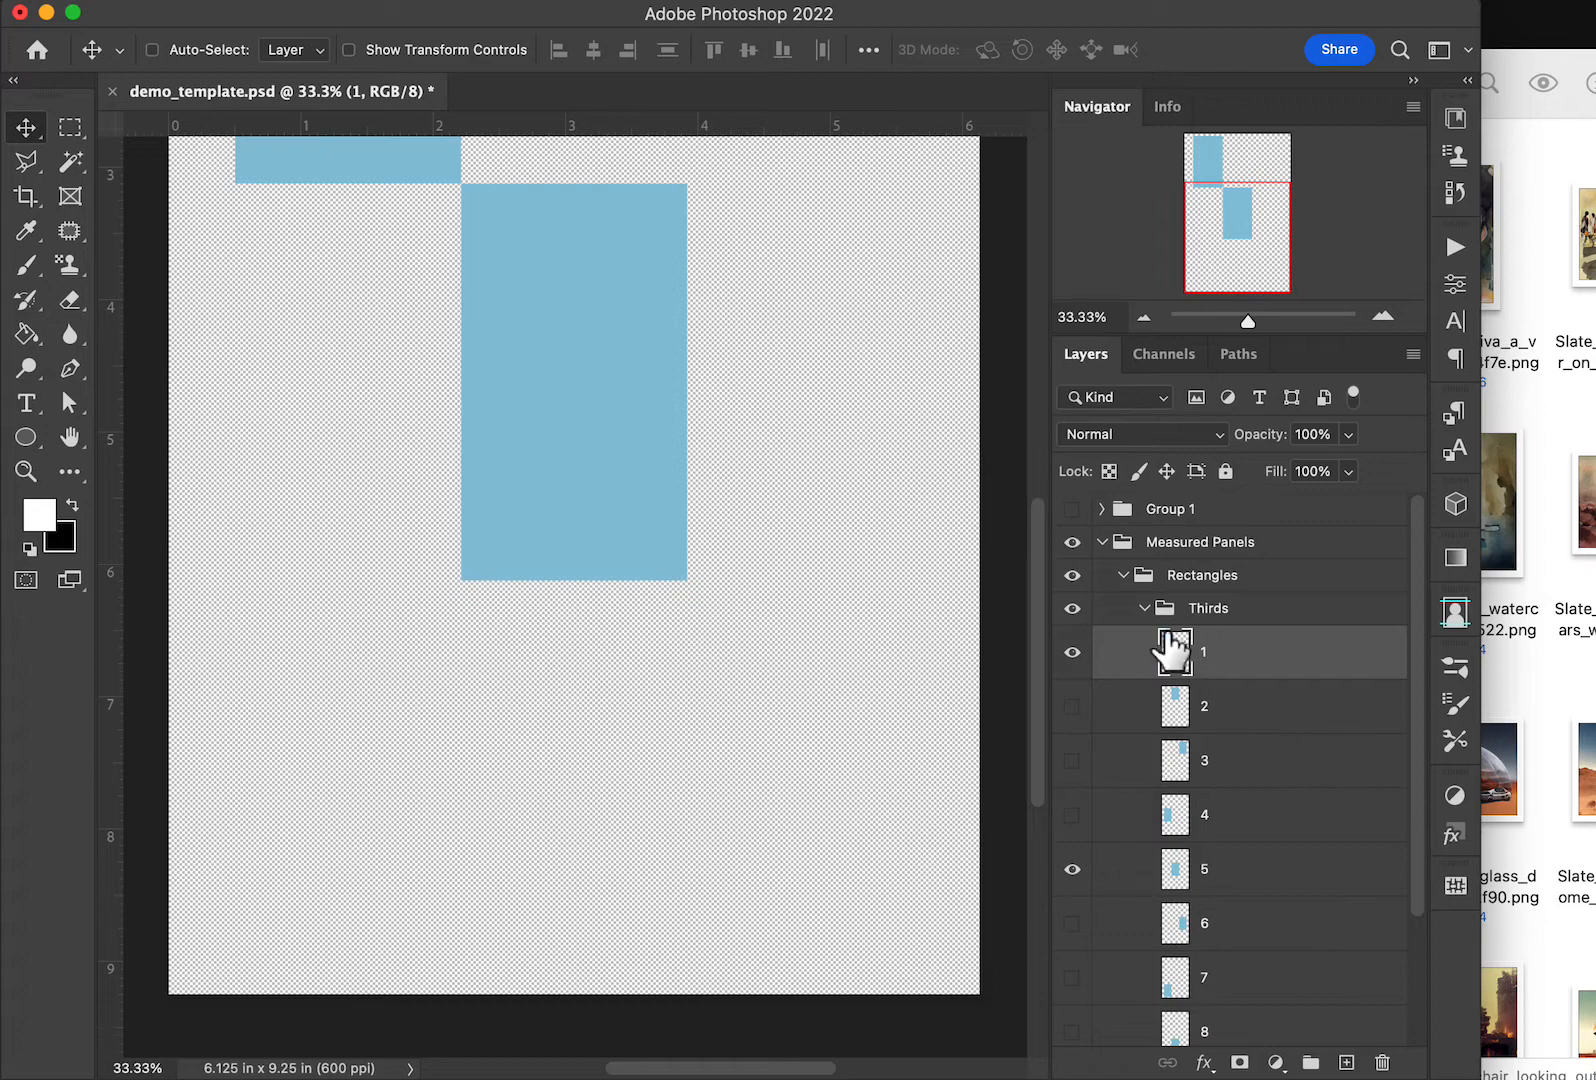
scroll(1218, 845, "down", 1)
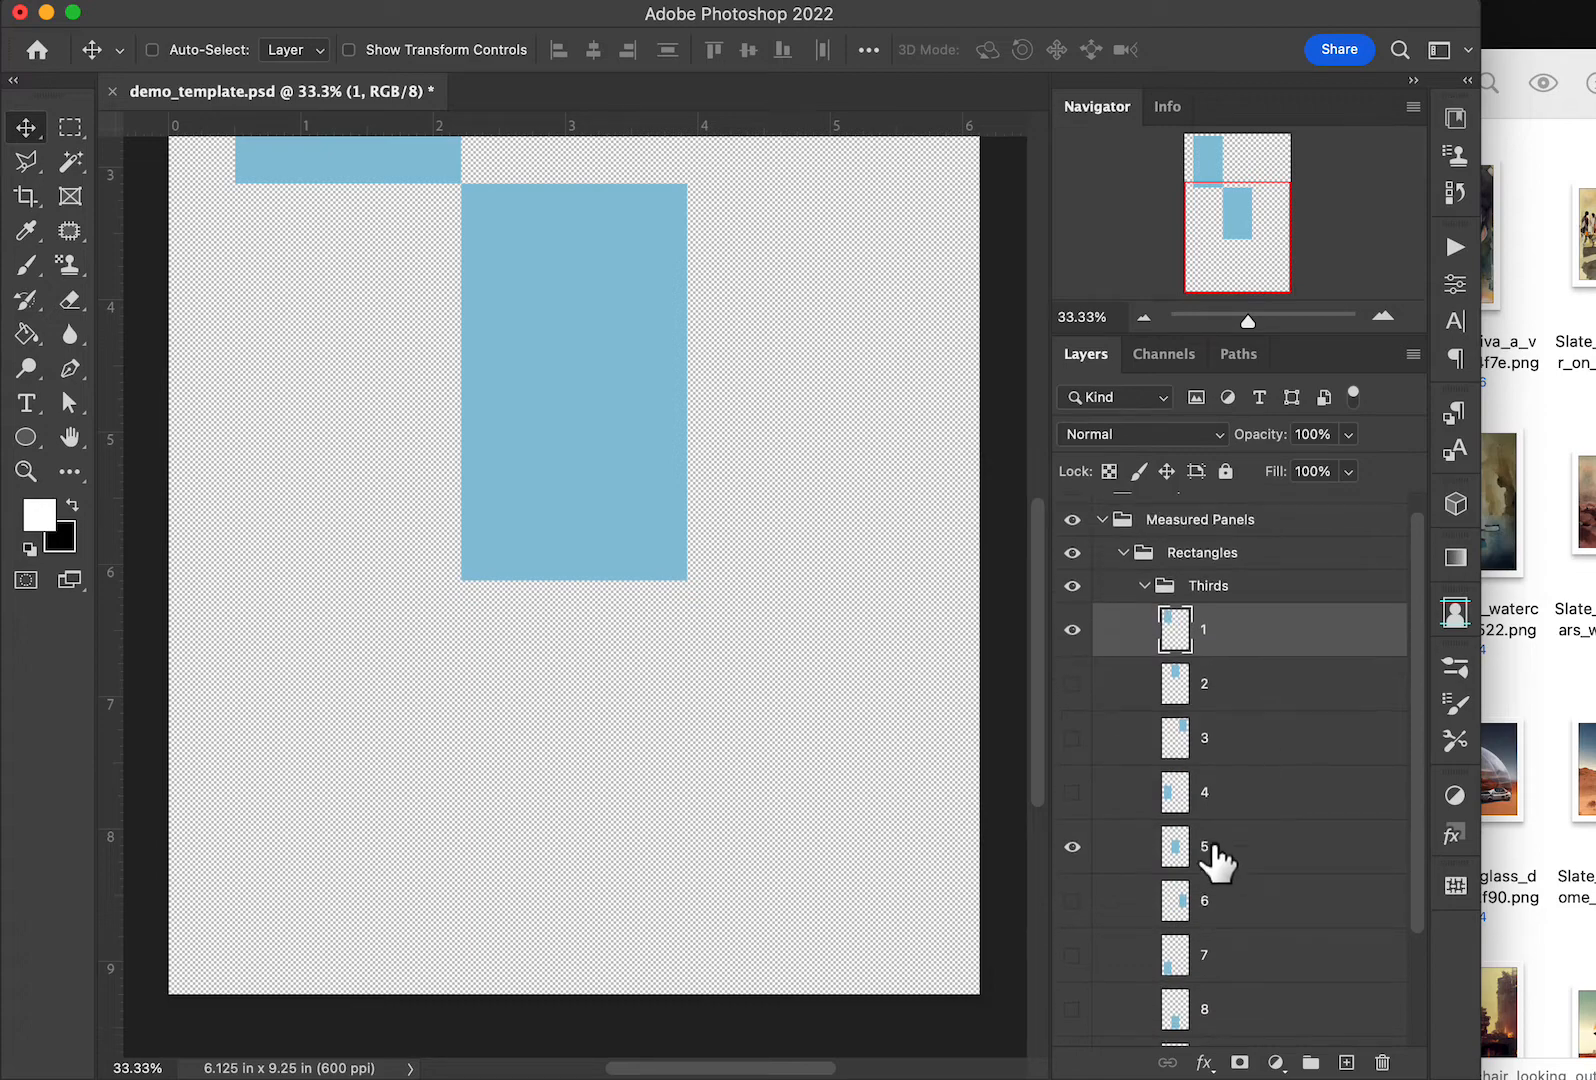
left_click(1148, 604)
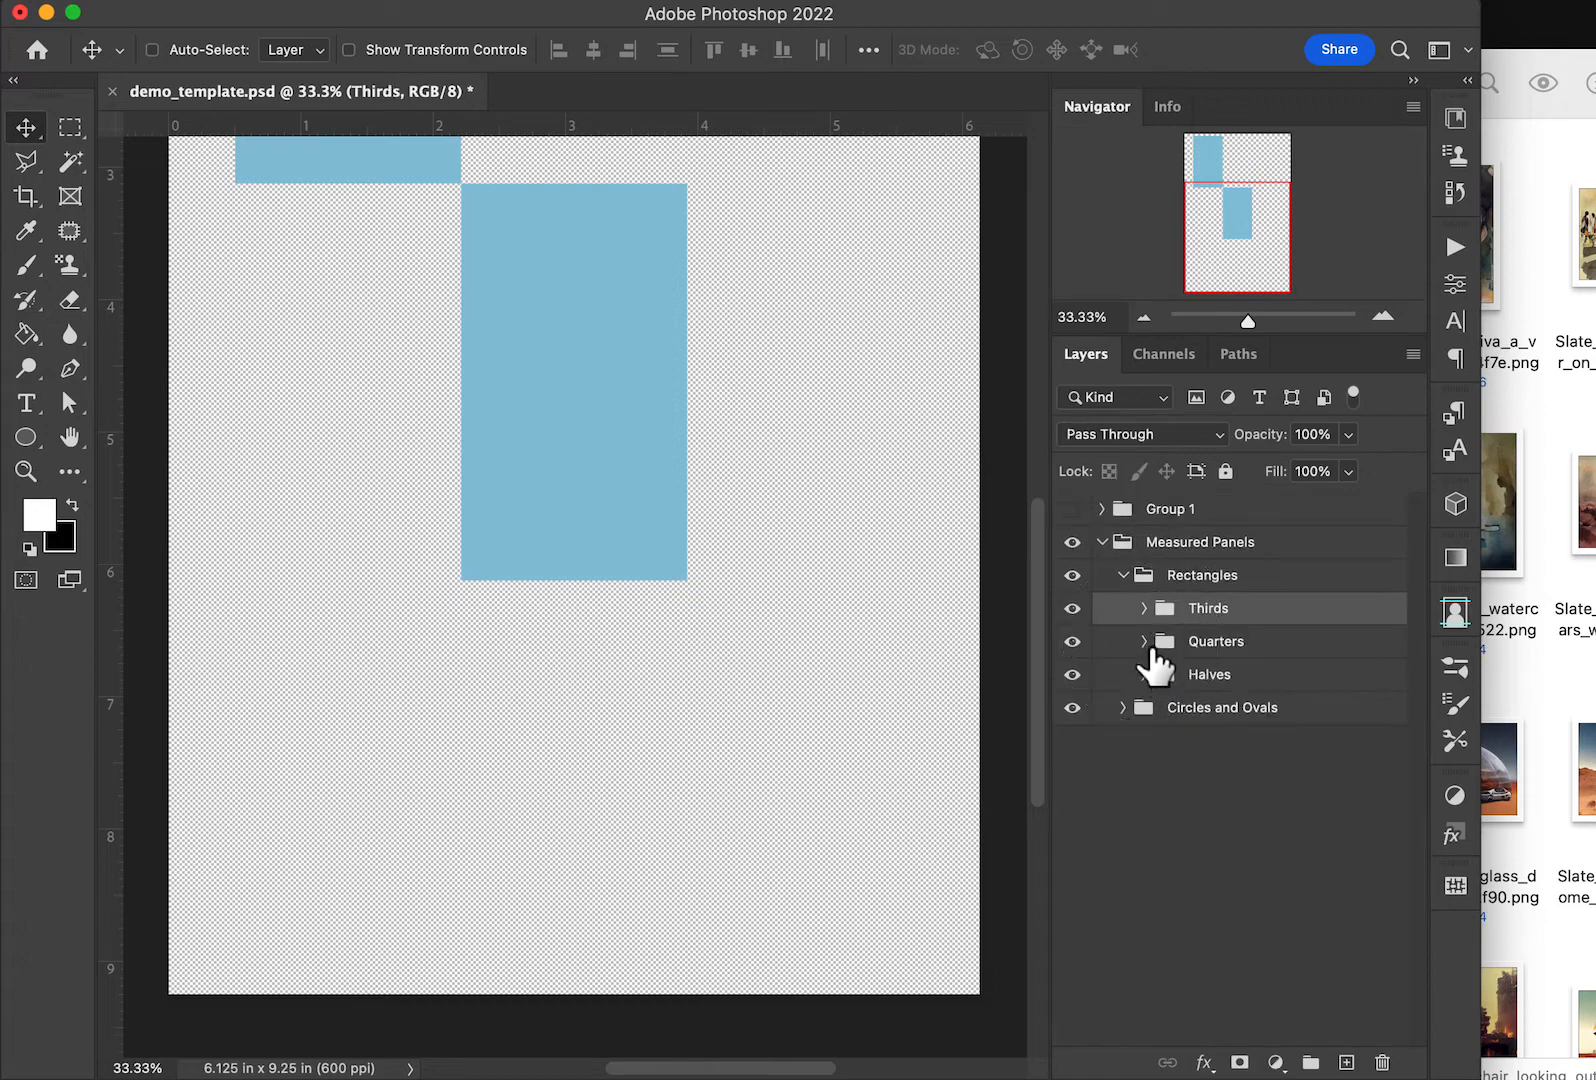
Expand the Quarters group and show panels 1, 2 and 3 of its 1-8 subgroup
left_click(1145, 642)
left_click(1167, 708)
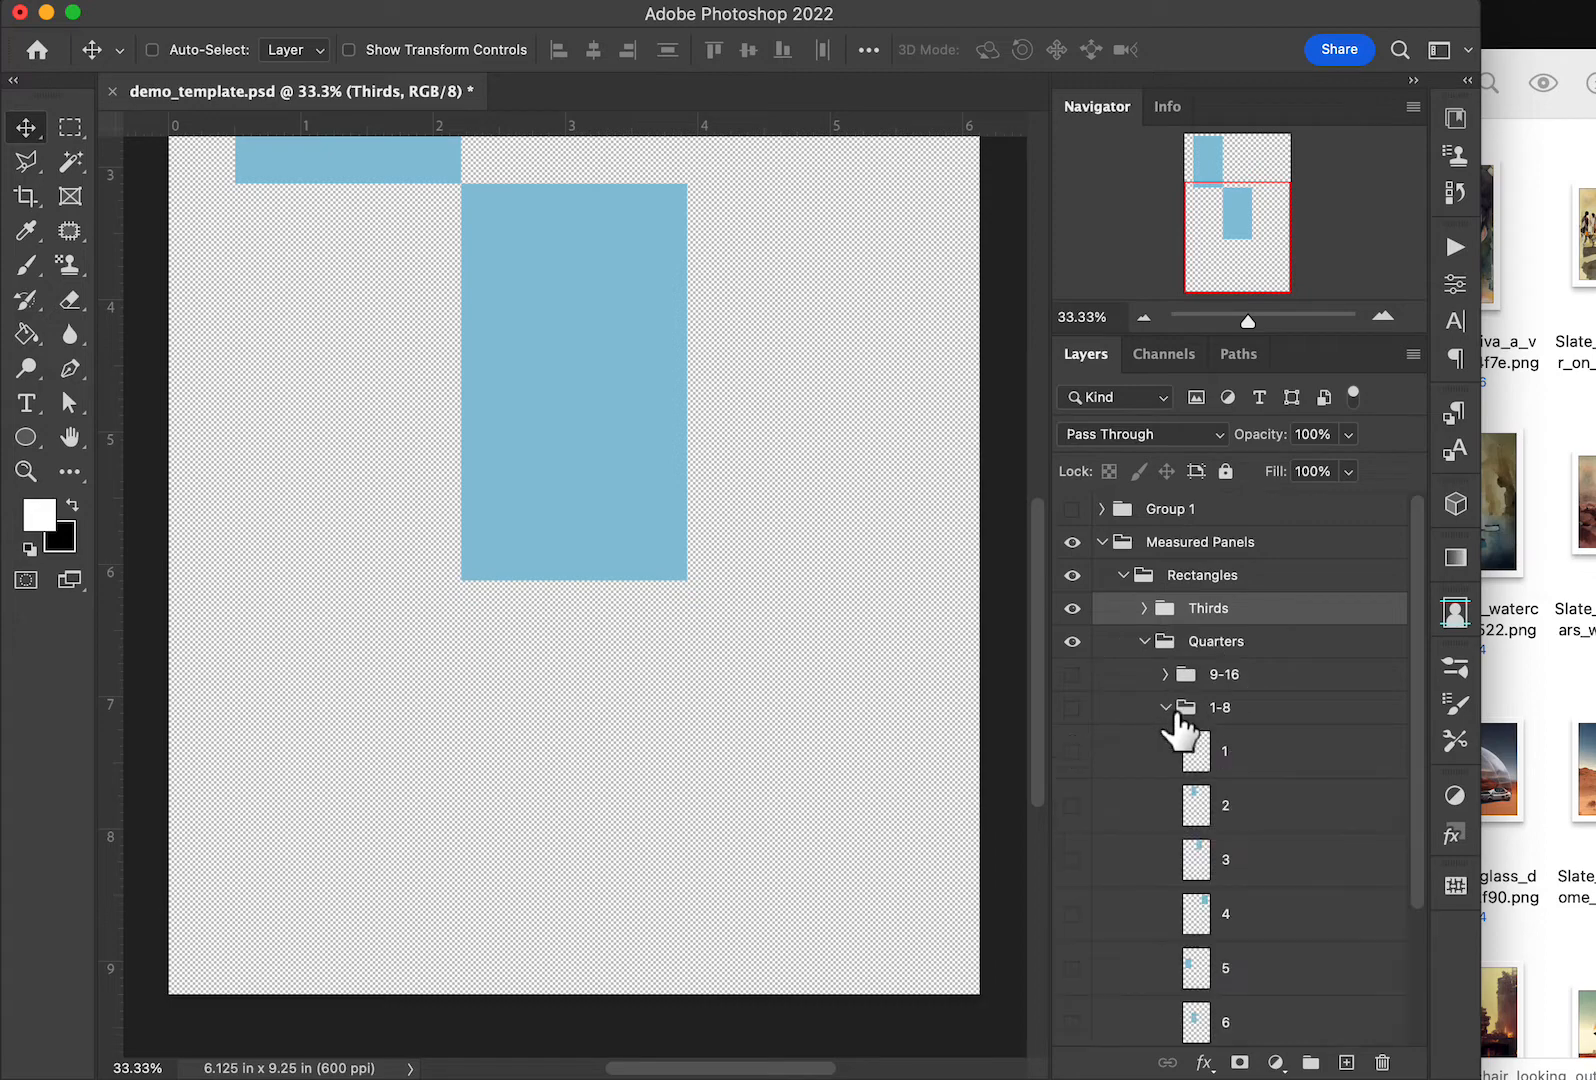
scroll(1311, 802, "down", 4)
left_click(1075, 638)
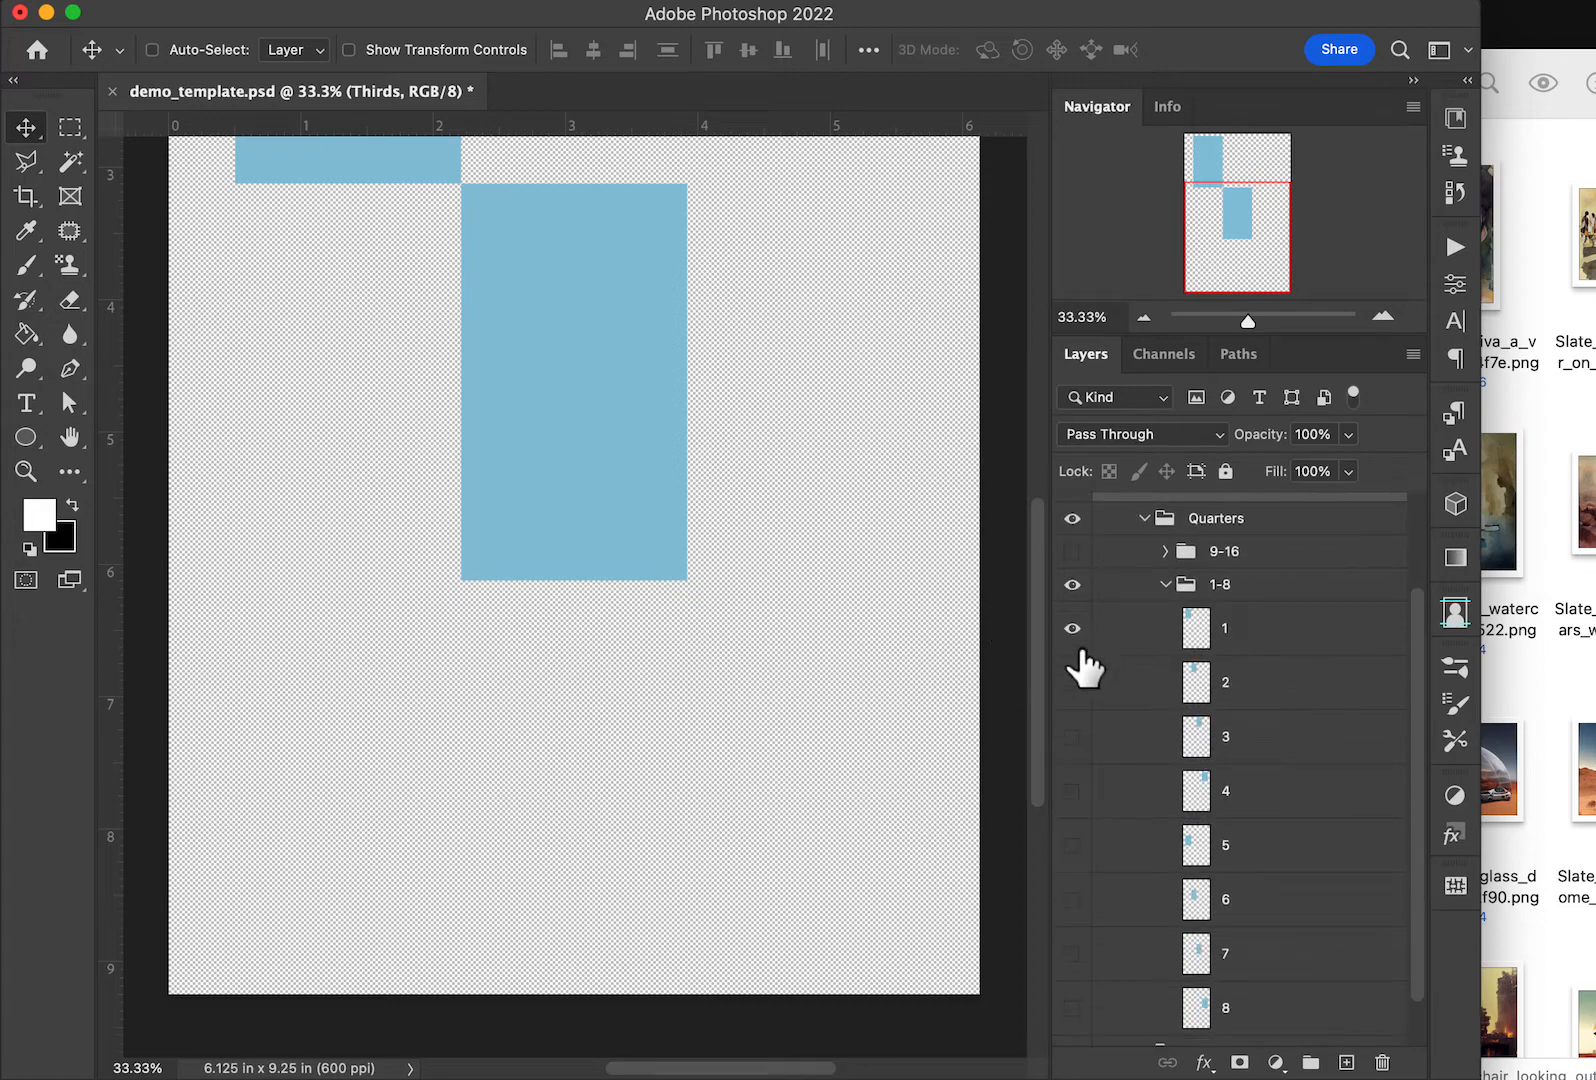
left_click(1072, 682)
left_click(1072, 736)
scroll(872, 574, "up", 5)
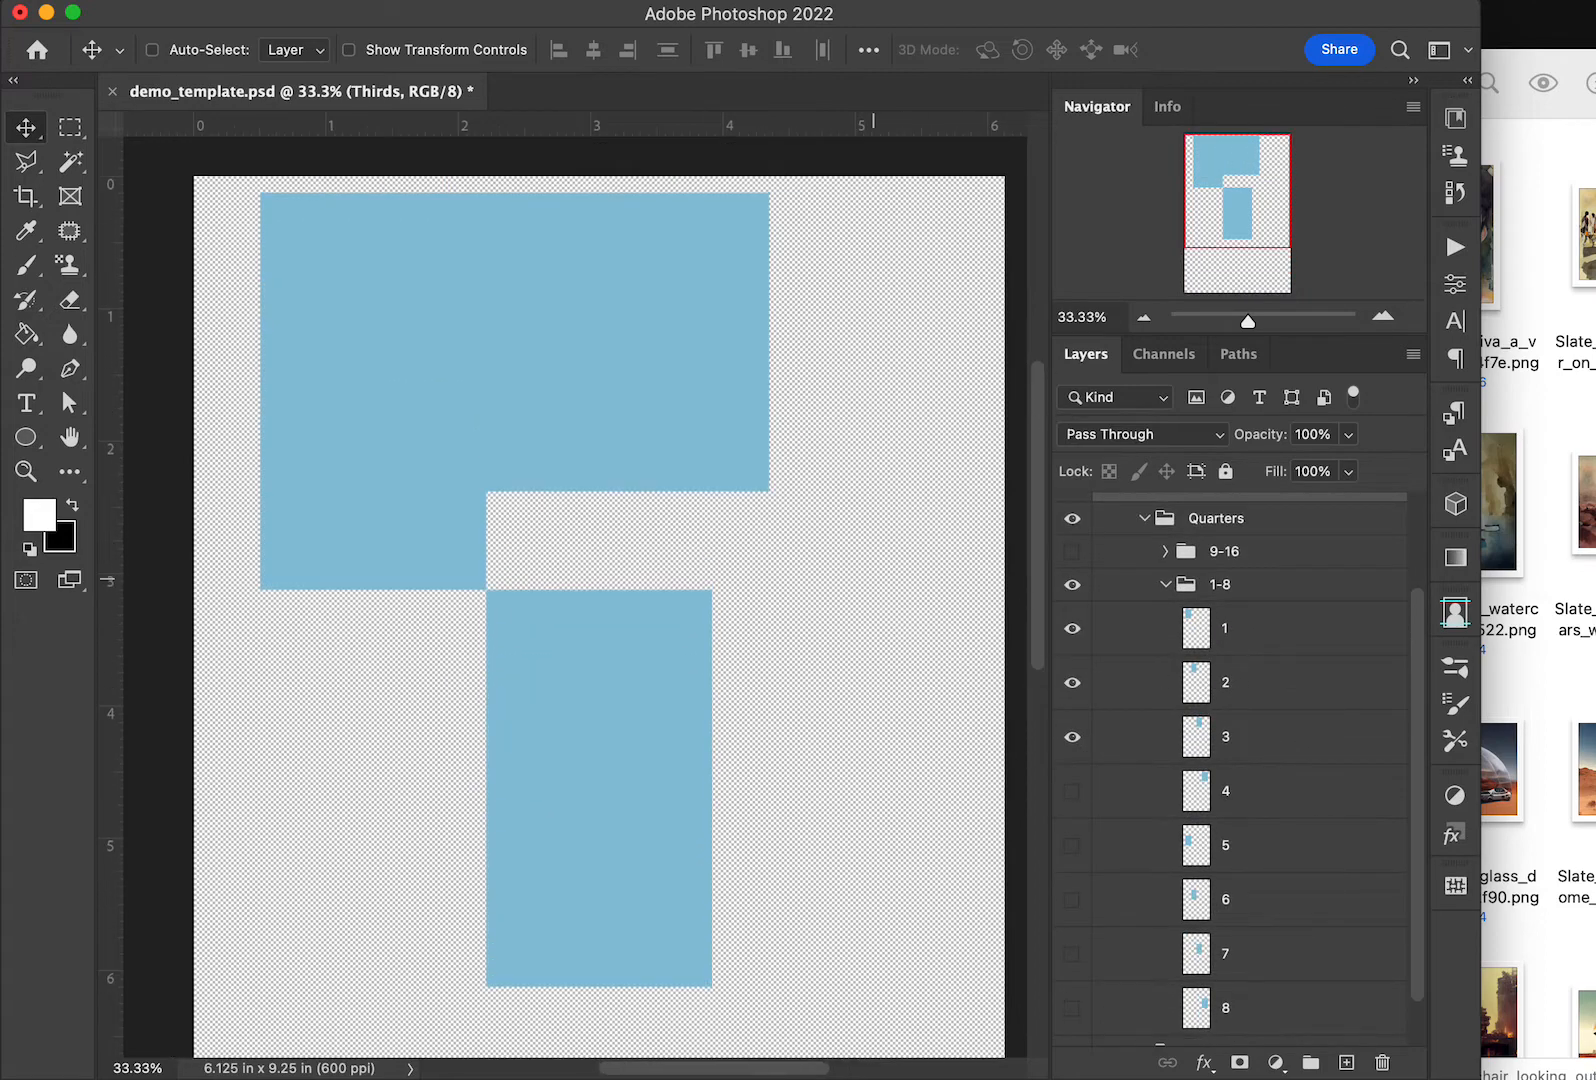
Hide panel 2 of the 1-8 subgroup and the whole Thirds group under Rectangles
left_click(1072, 736)
left_click(1072, 682)
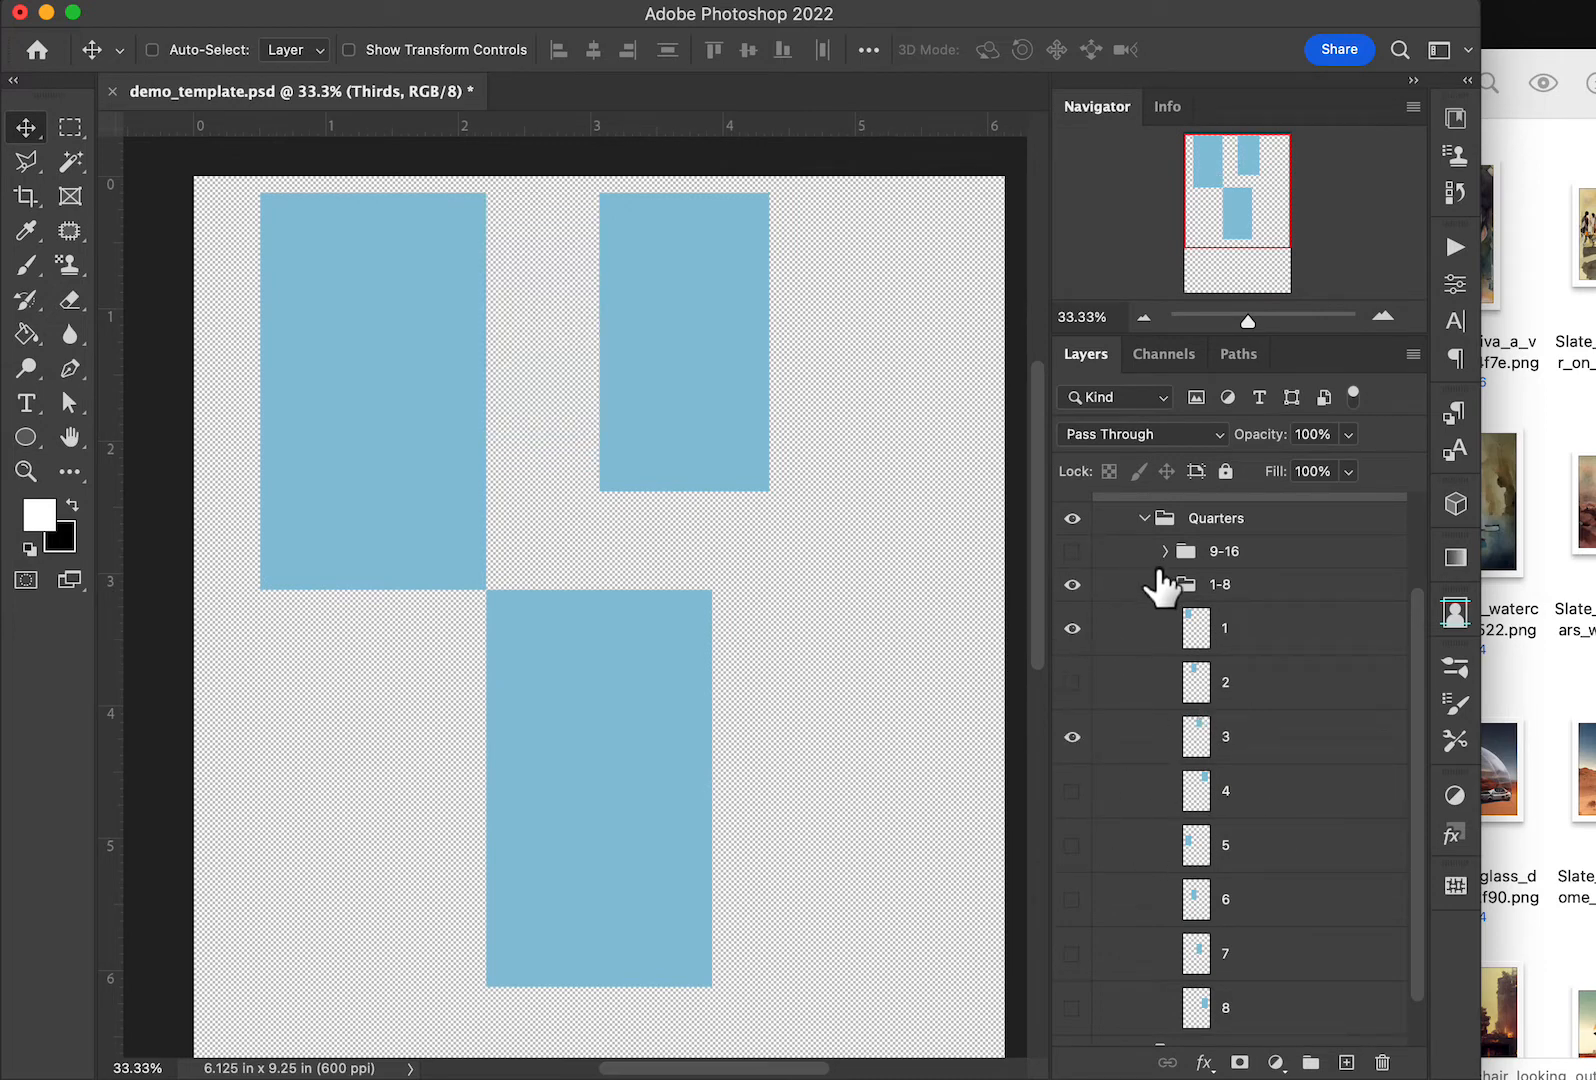
scroll(1163, 590, "up", 3)
left_click(1074, 612)
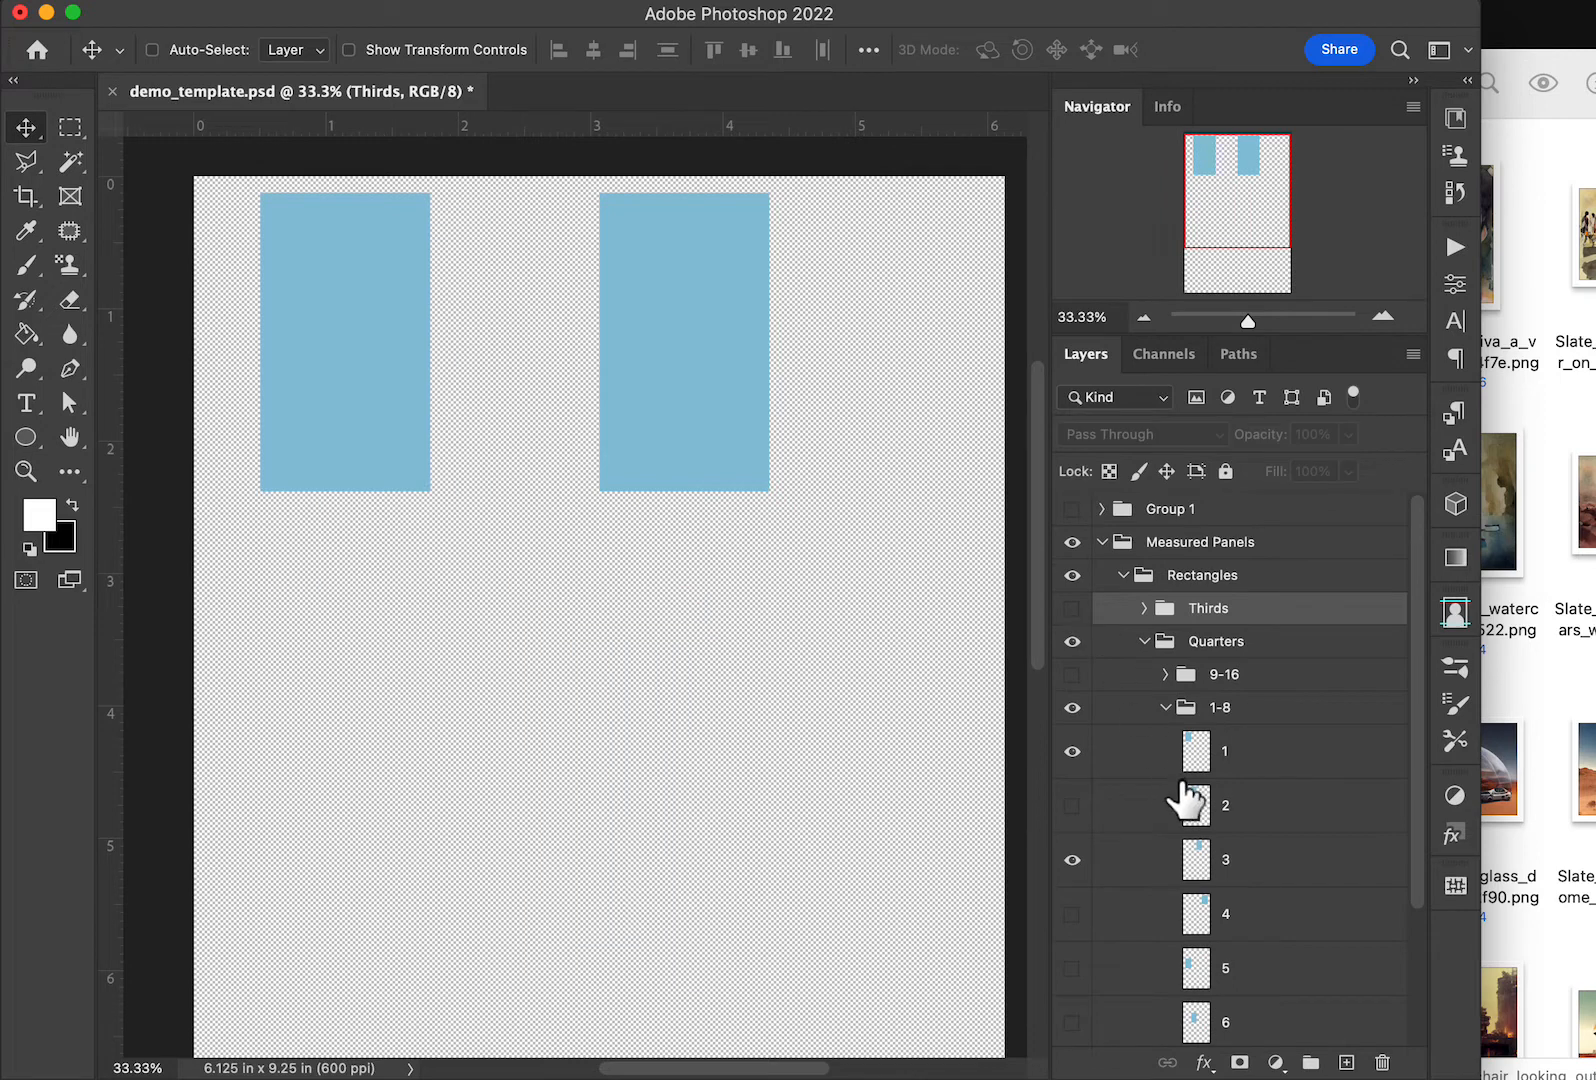
Expand the Halves group and show its panel 1
scroll(1186, 791, "down", 3)
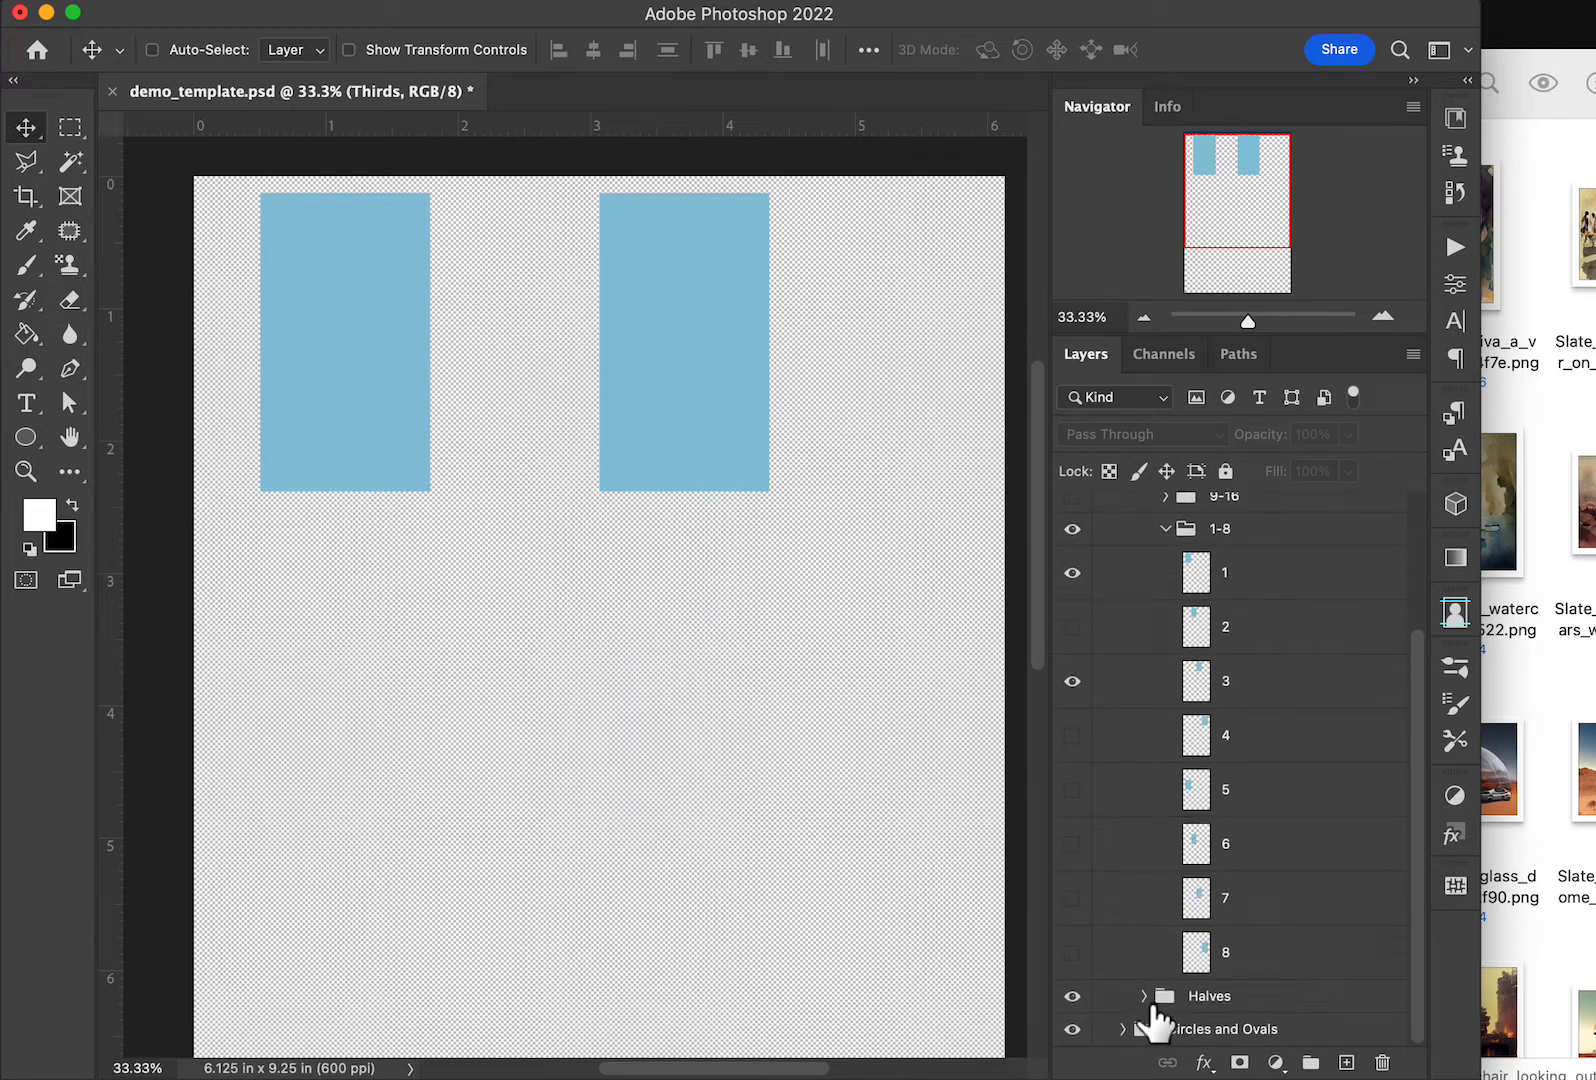
left_click(1150, 1005)
left_click(1145, 996)
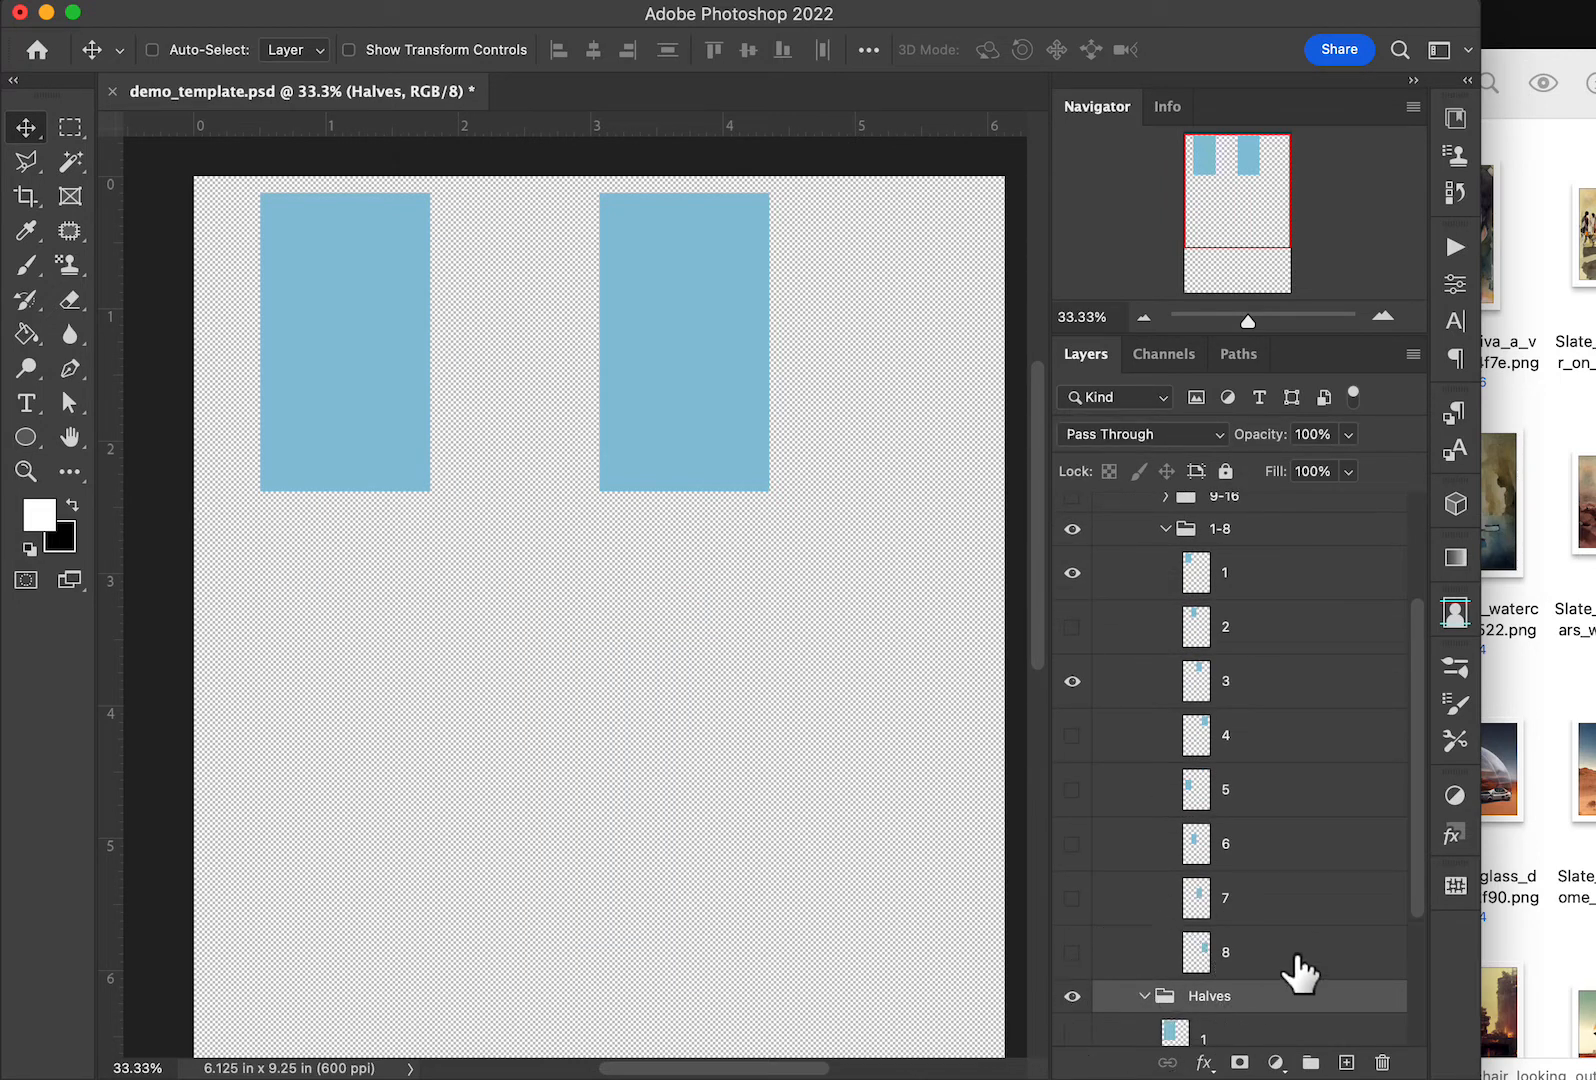
scroll(1300, 965, "down", 5)
left_click(1072, 823)
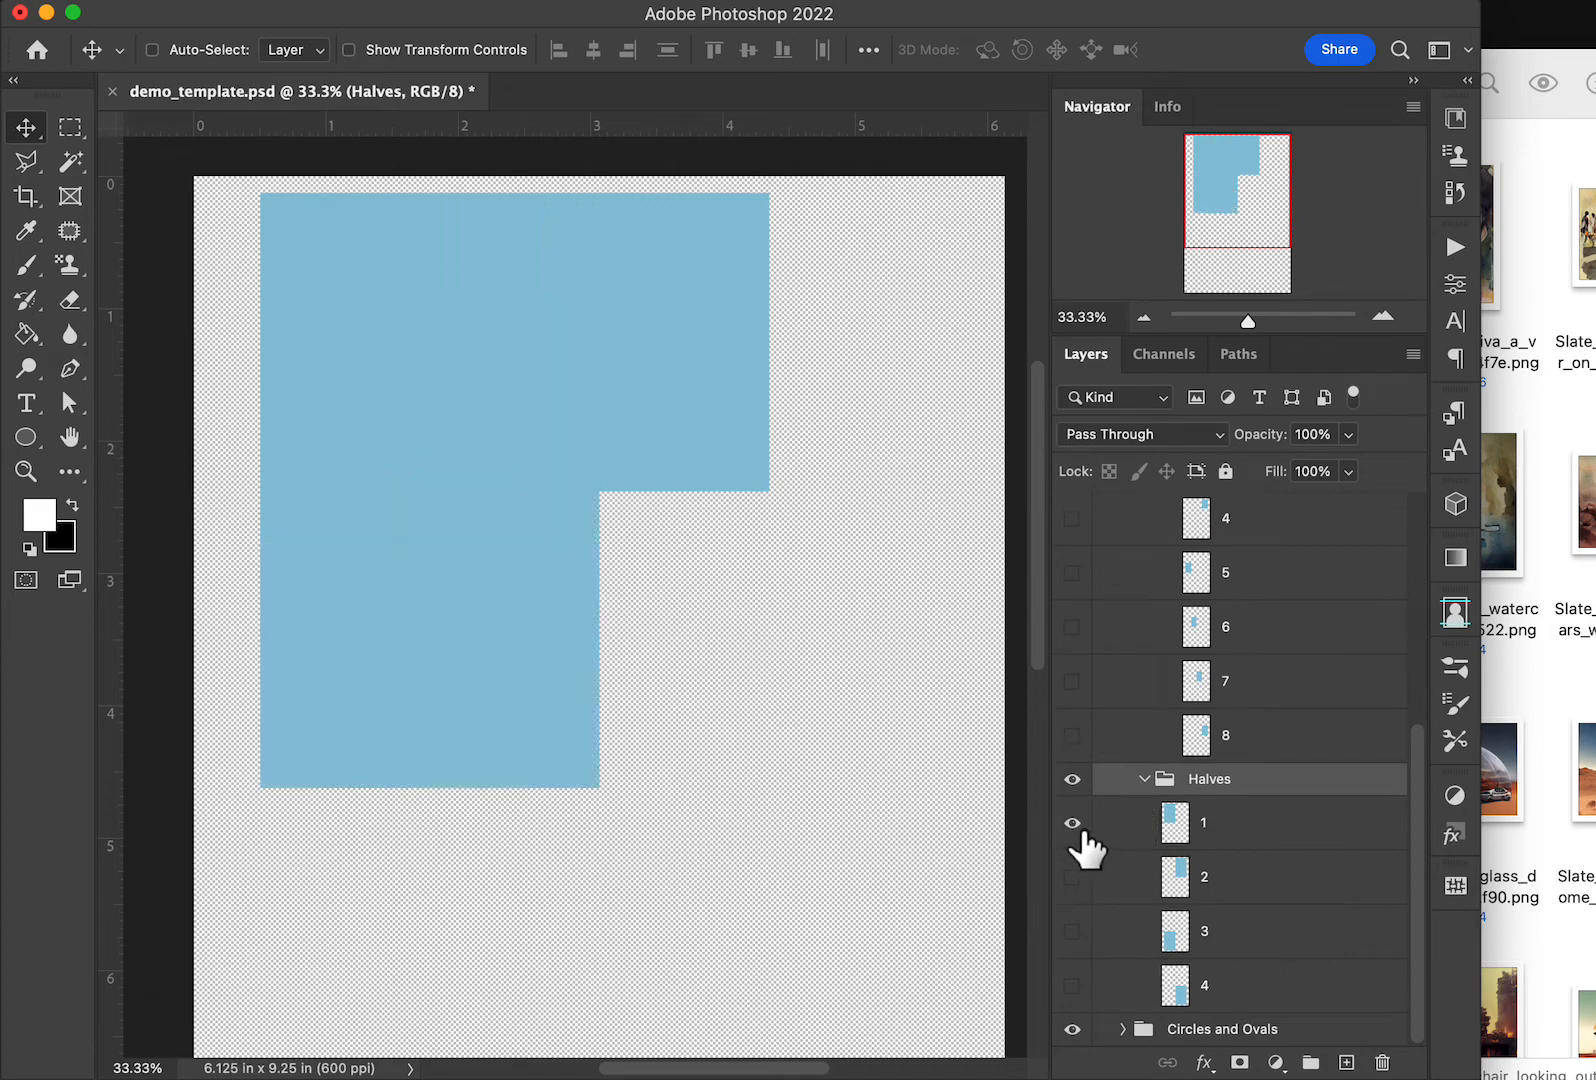
scroll(1272, 716, "up", 4)
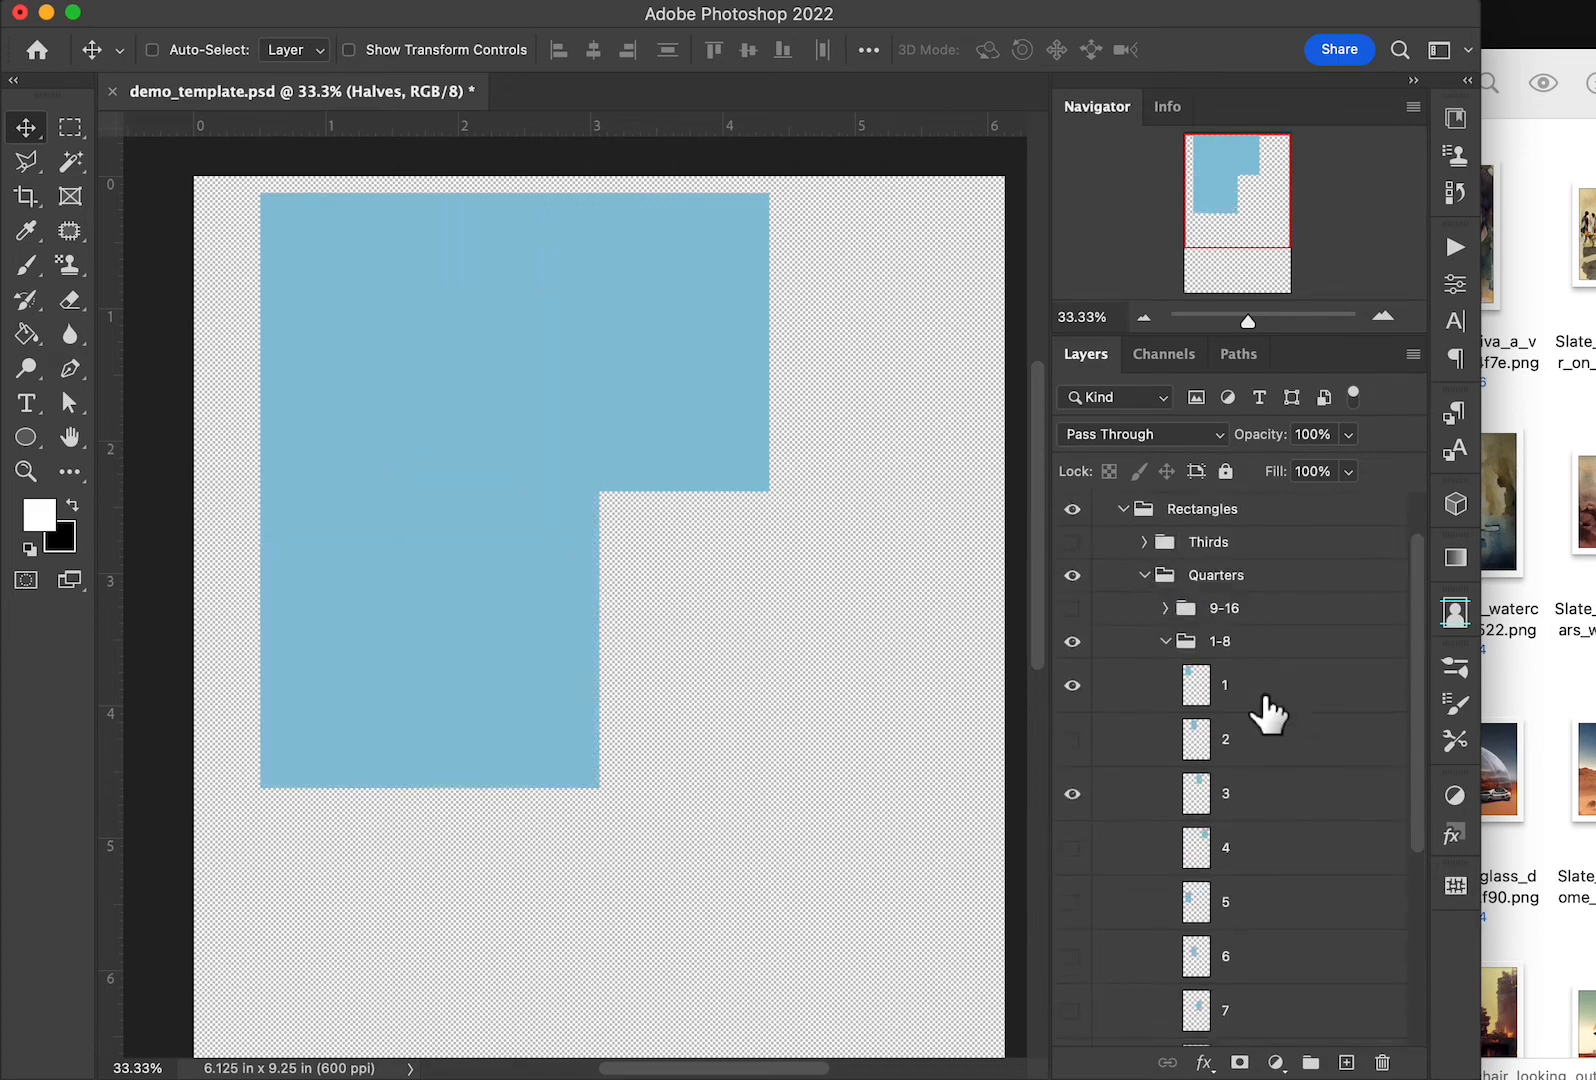
scroll(1272, 716, "down", 4)
scroll(1268, 714, "up", 5)
scroll(1268, 714, "down", 5)
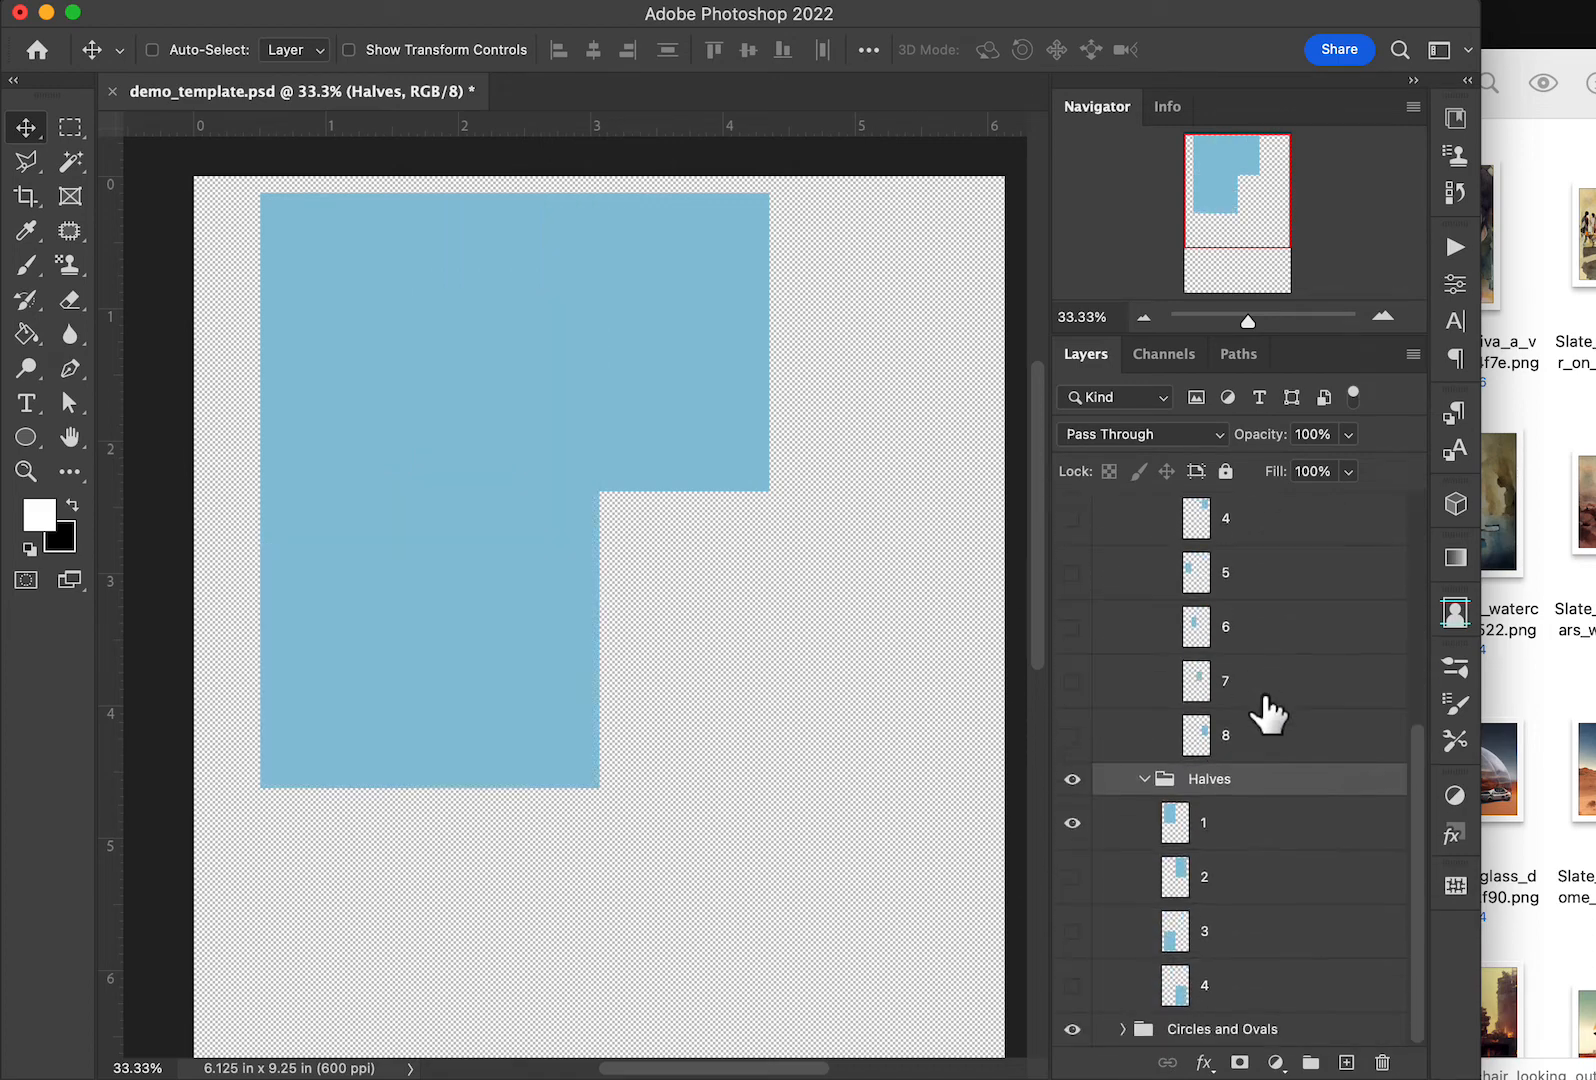
Expand the Circles and Ovals group, and collapse and hide the Rectangles group
left_click(1126, 1028)
scroll(1247, 773, "up", 3)
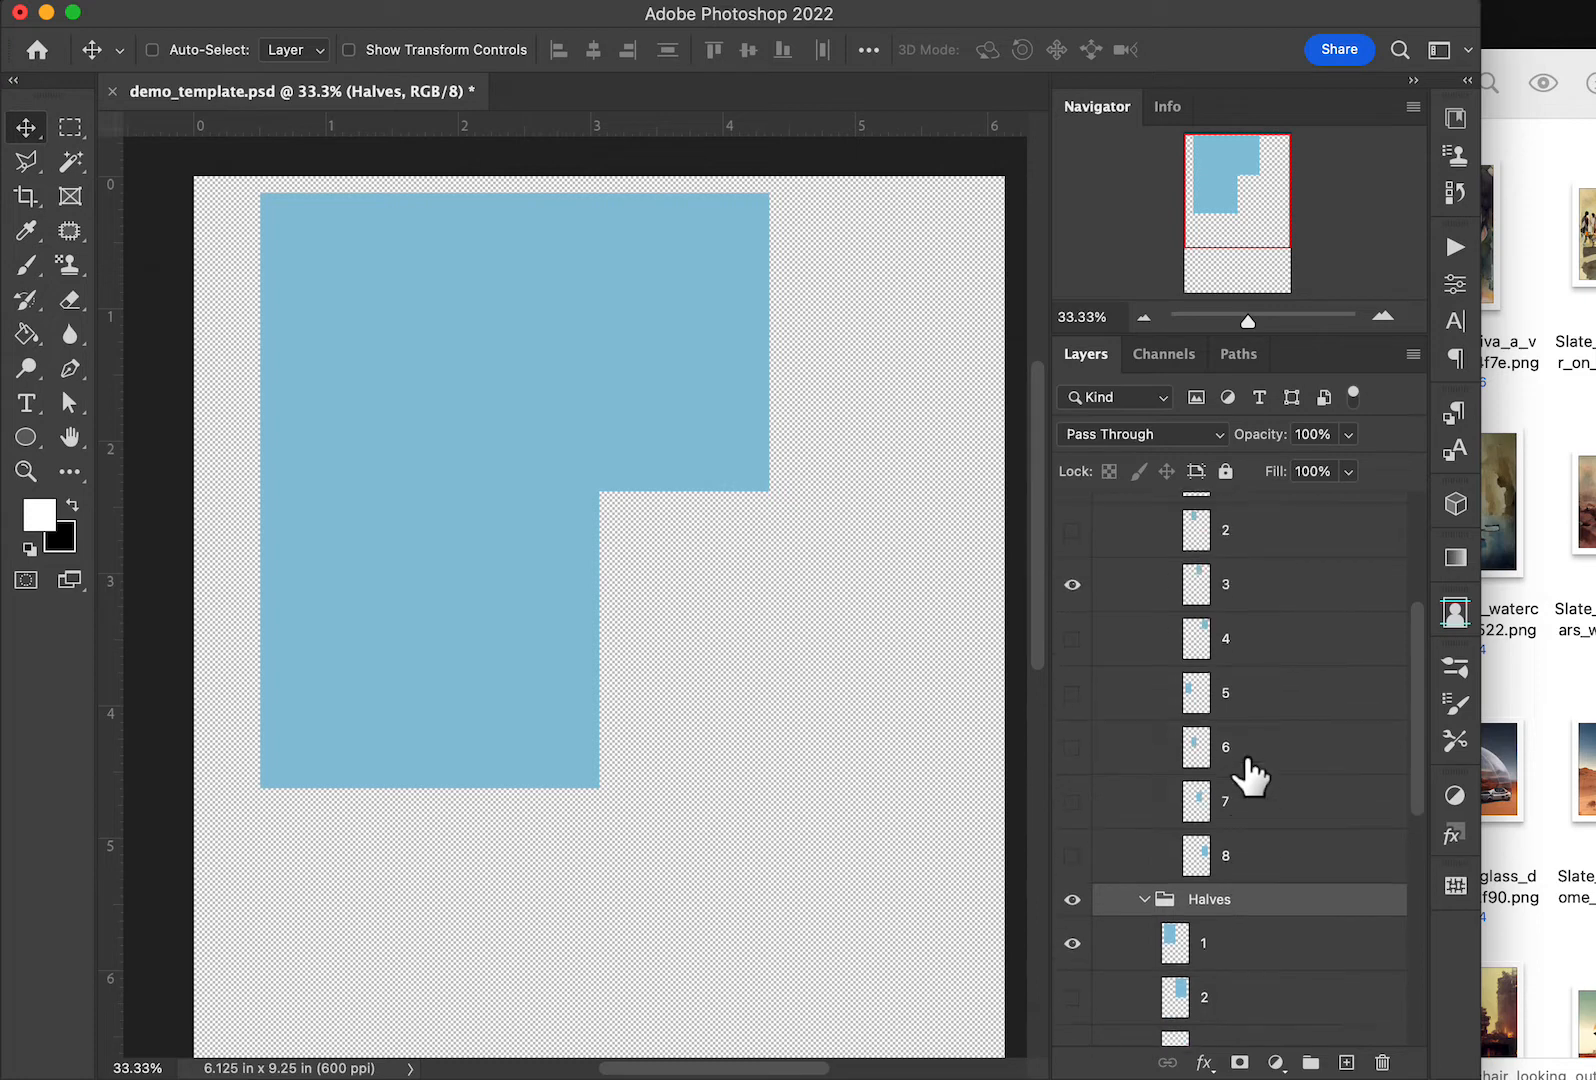
left_click(1145, 943)
scroll(1205, 750, "up", 4)
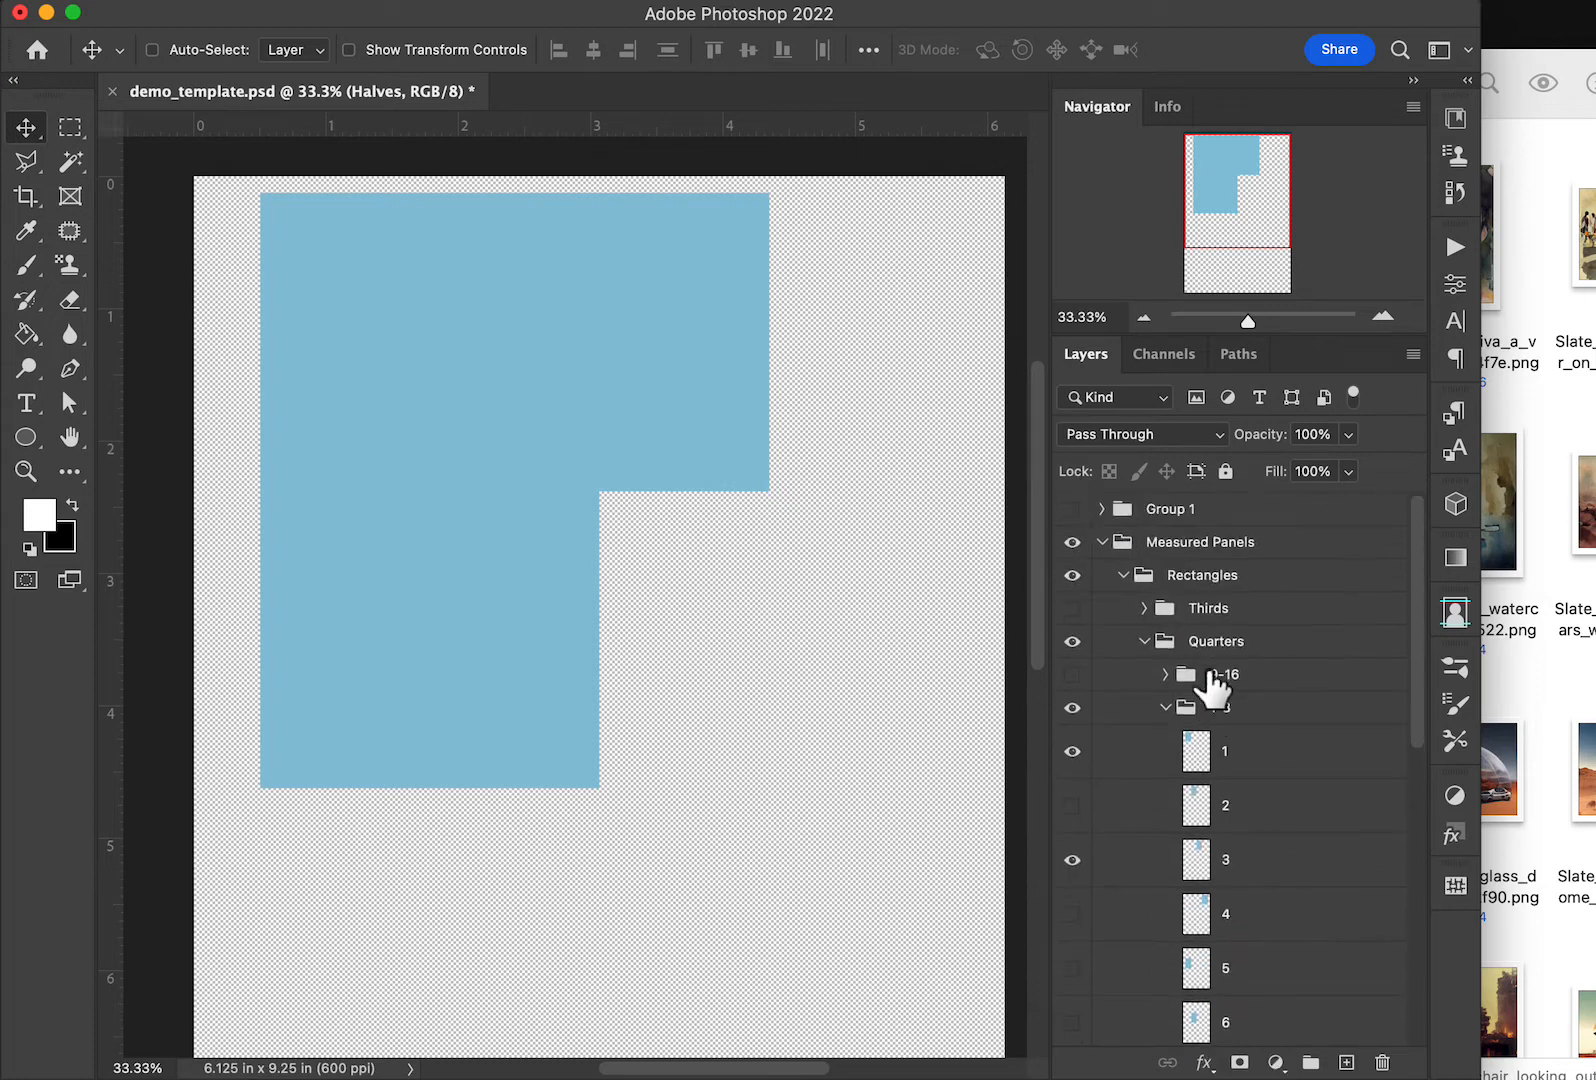
left_click(1123, 575)
left_click(1103, 542)
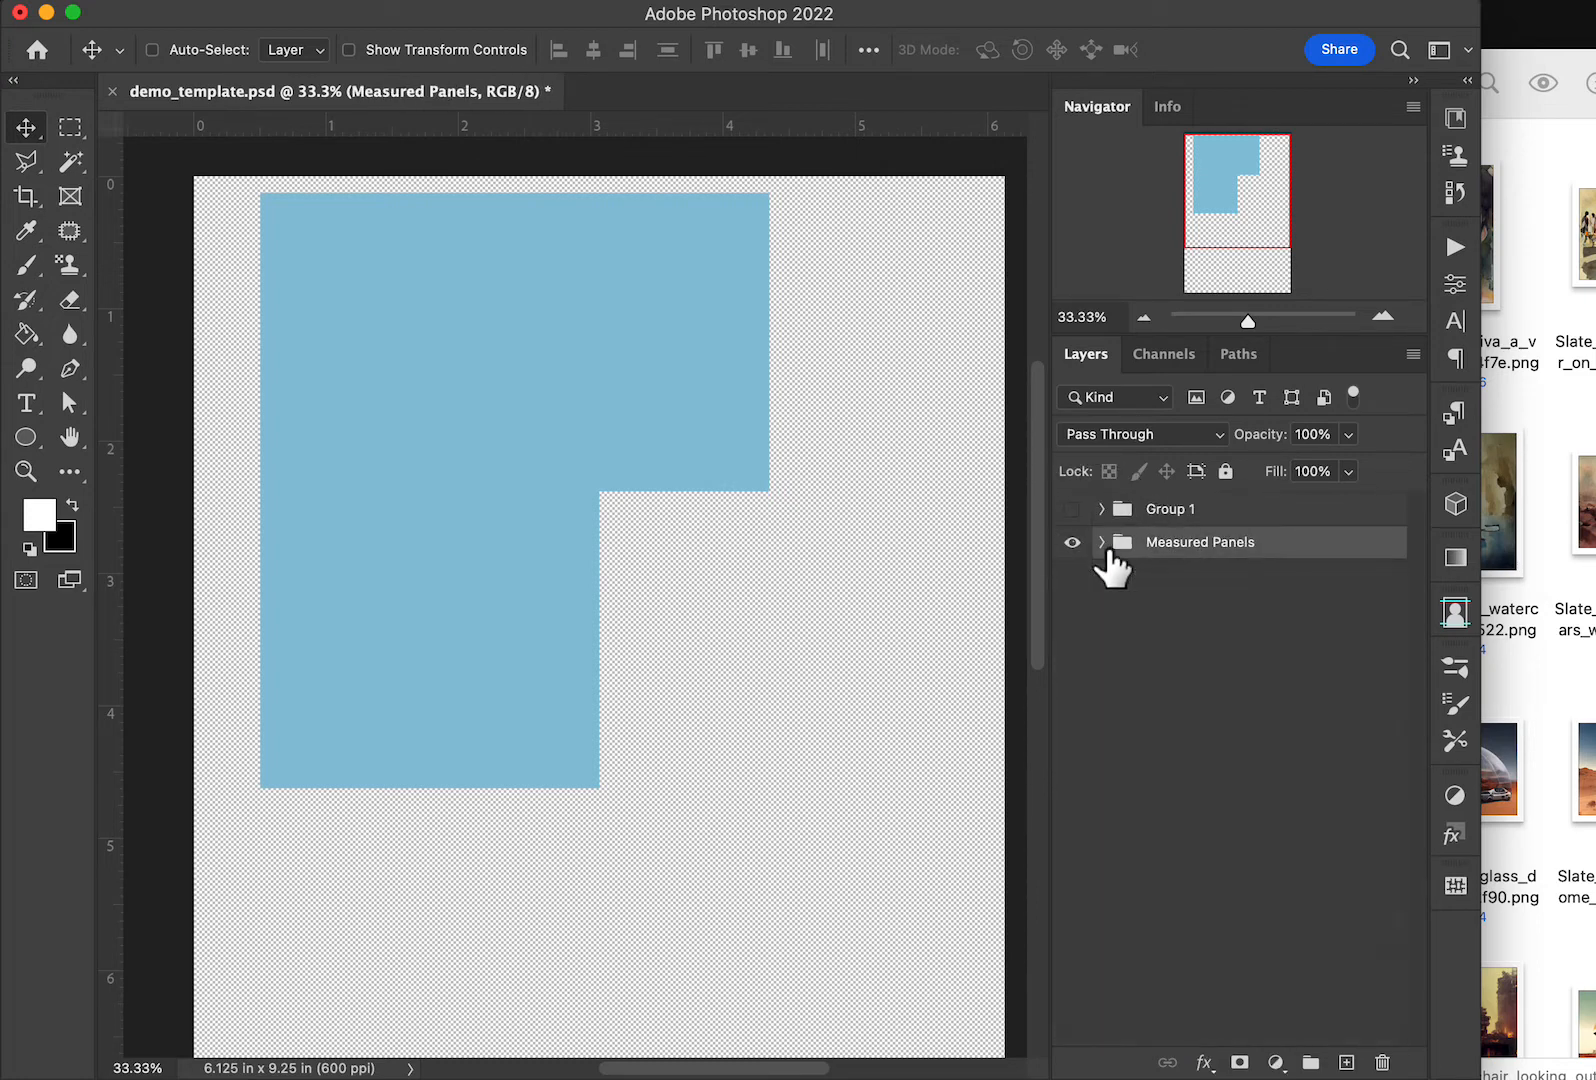
left_click(1103, 545)
scroll(1257, 740, "down", 1)
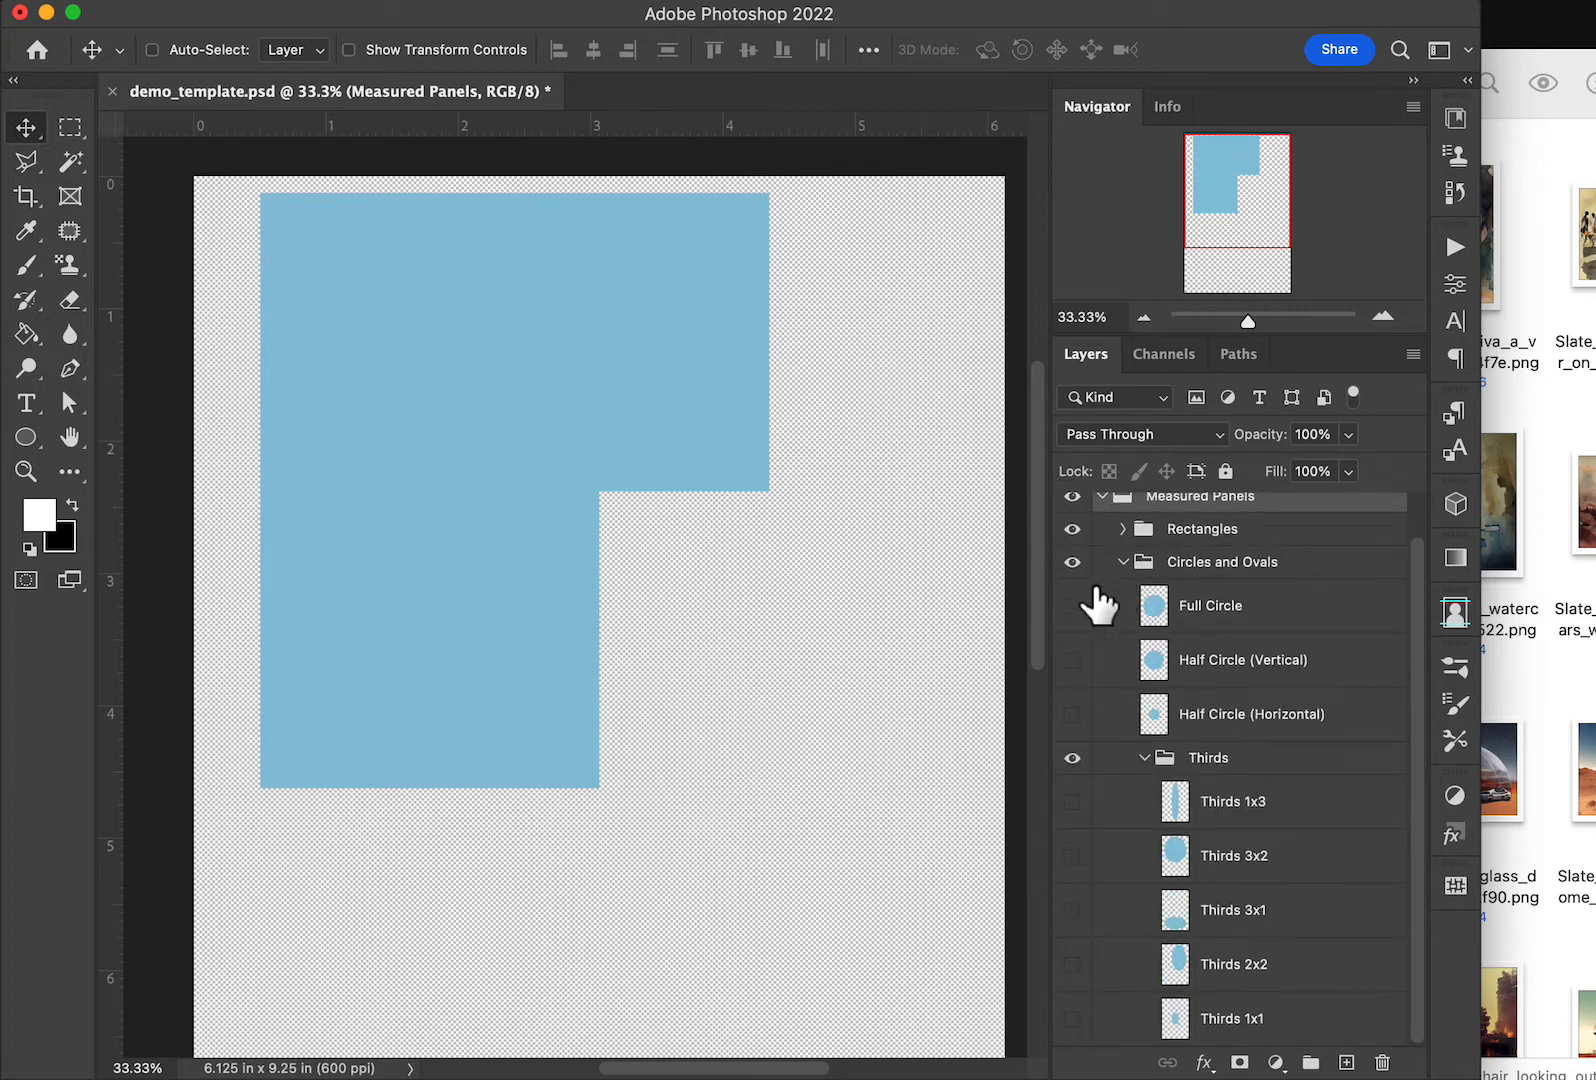
left_click(1072, 528)
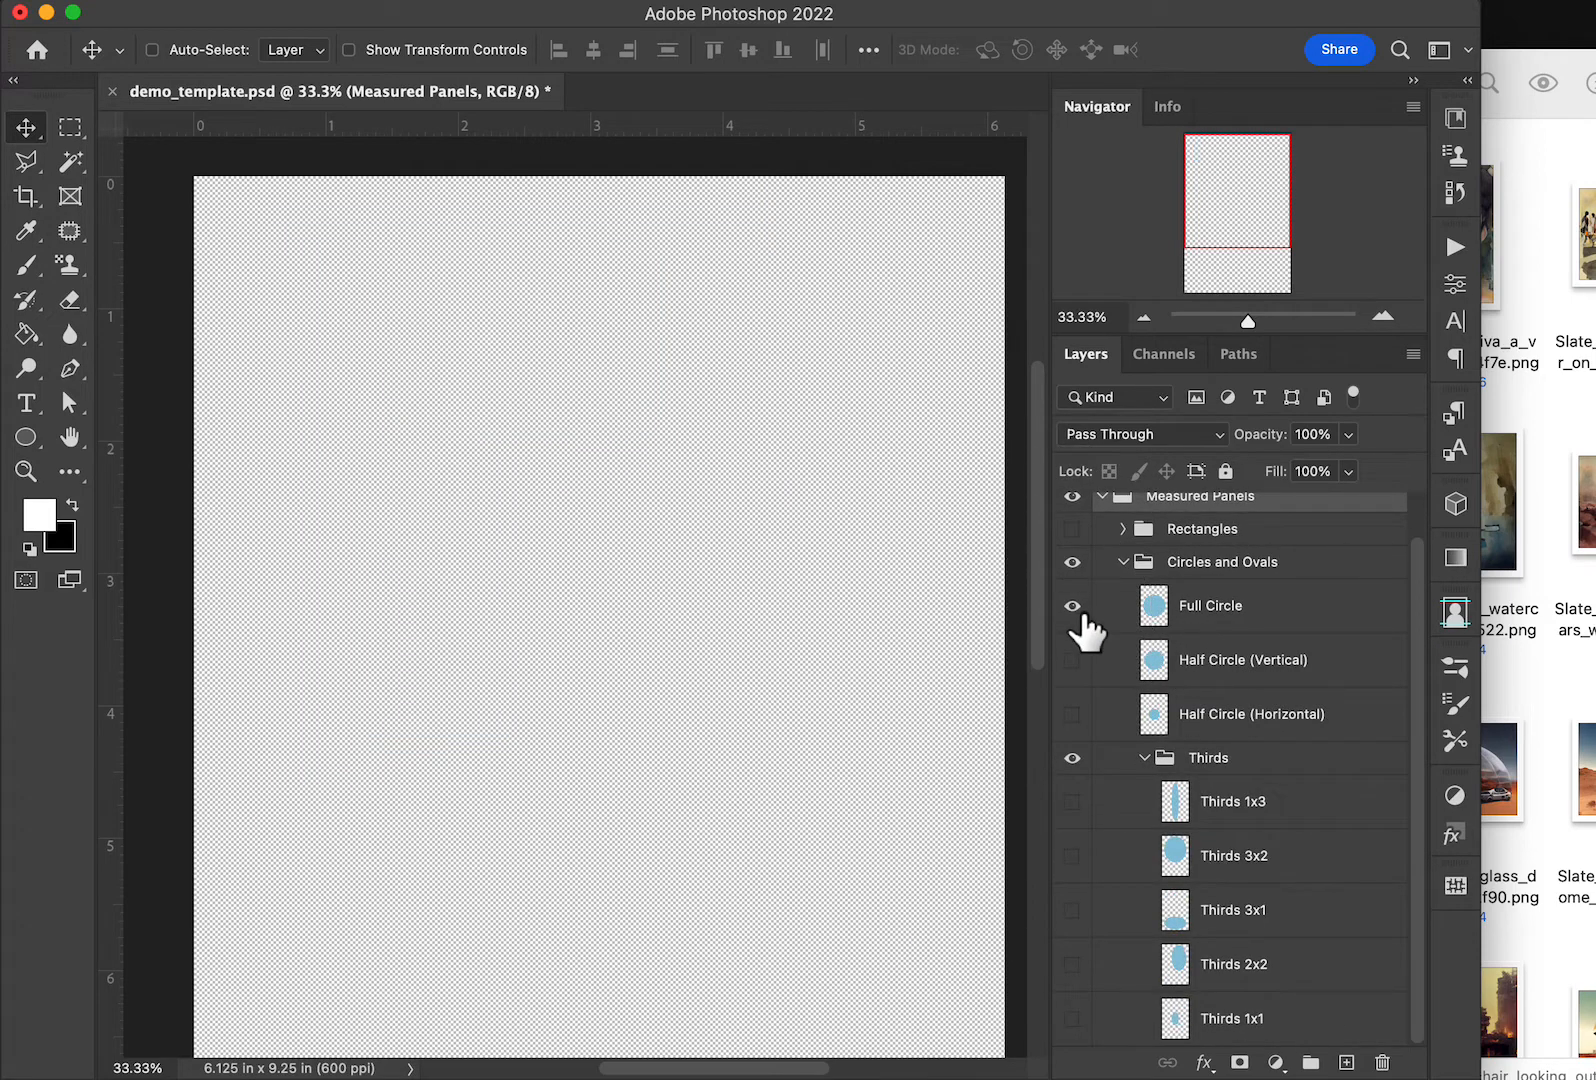
Preview the Full Circle, Half Circle (Vertical), Half Circle (Horizontal) and Thirds 1x3 panels one at a time
left_click(1073, 606)
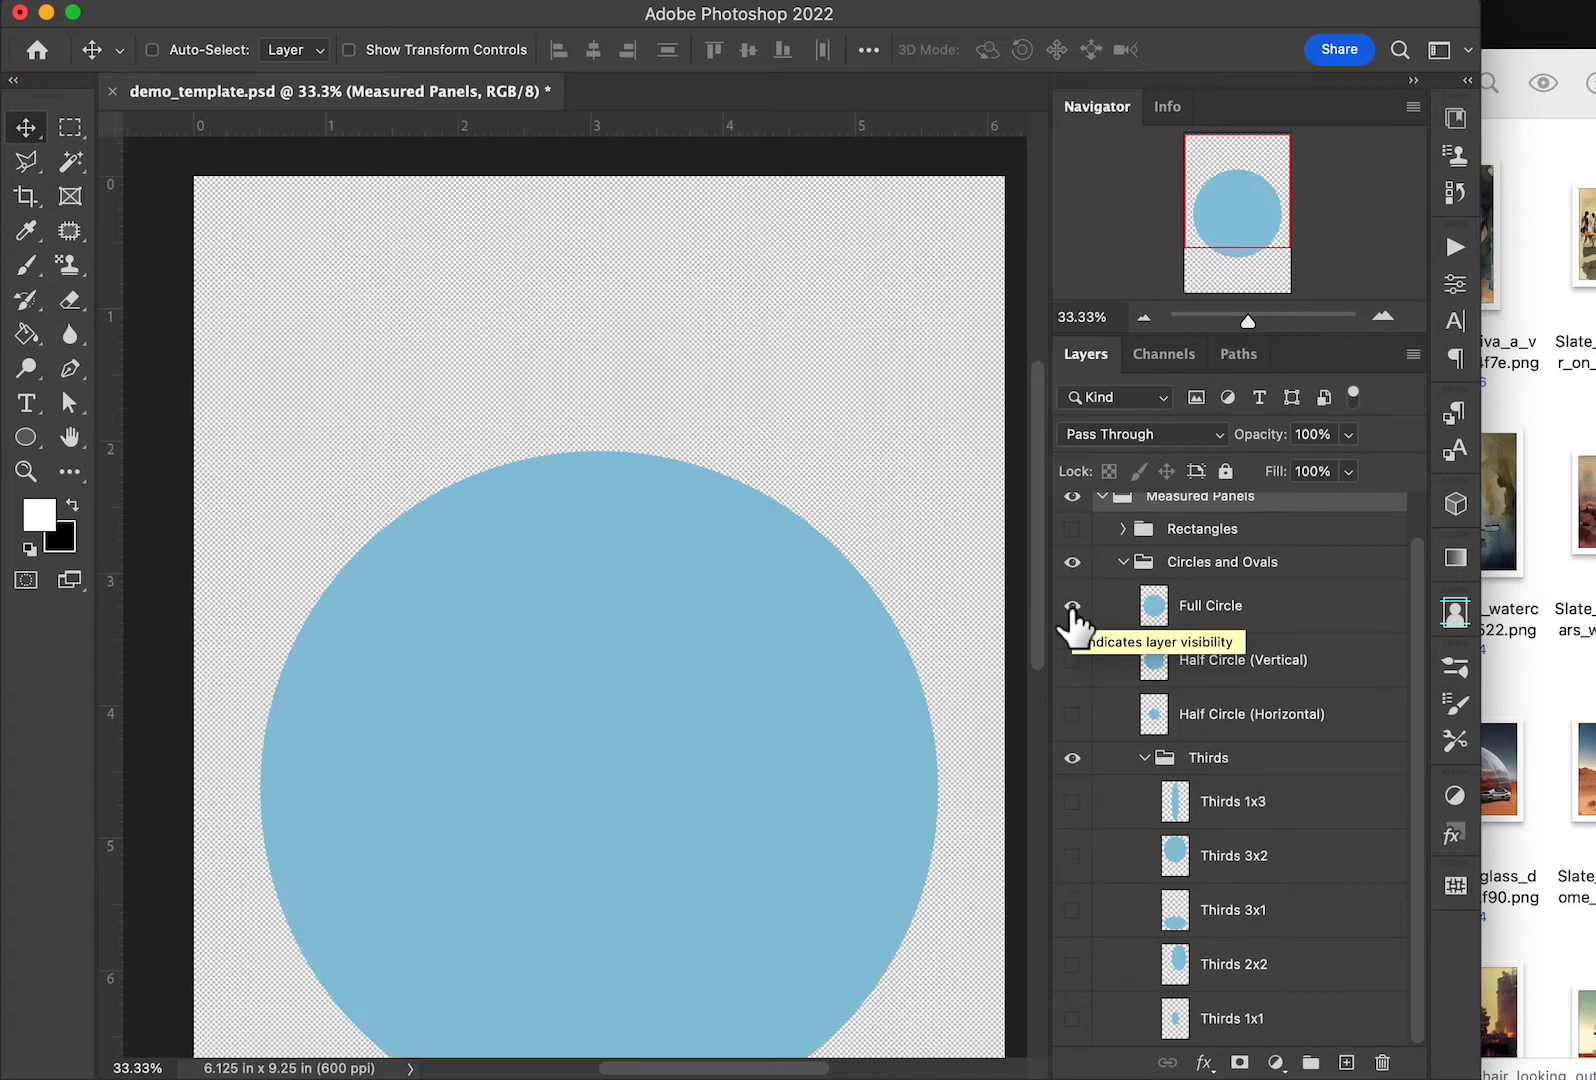
left_click(1072, 606)
left_click(1072, 660)
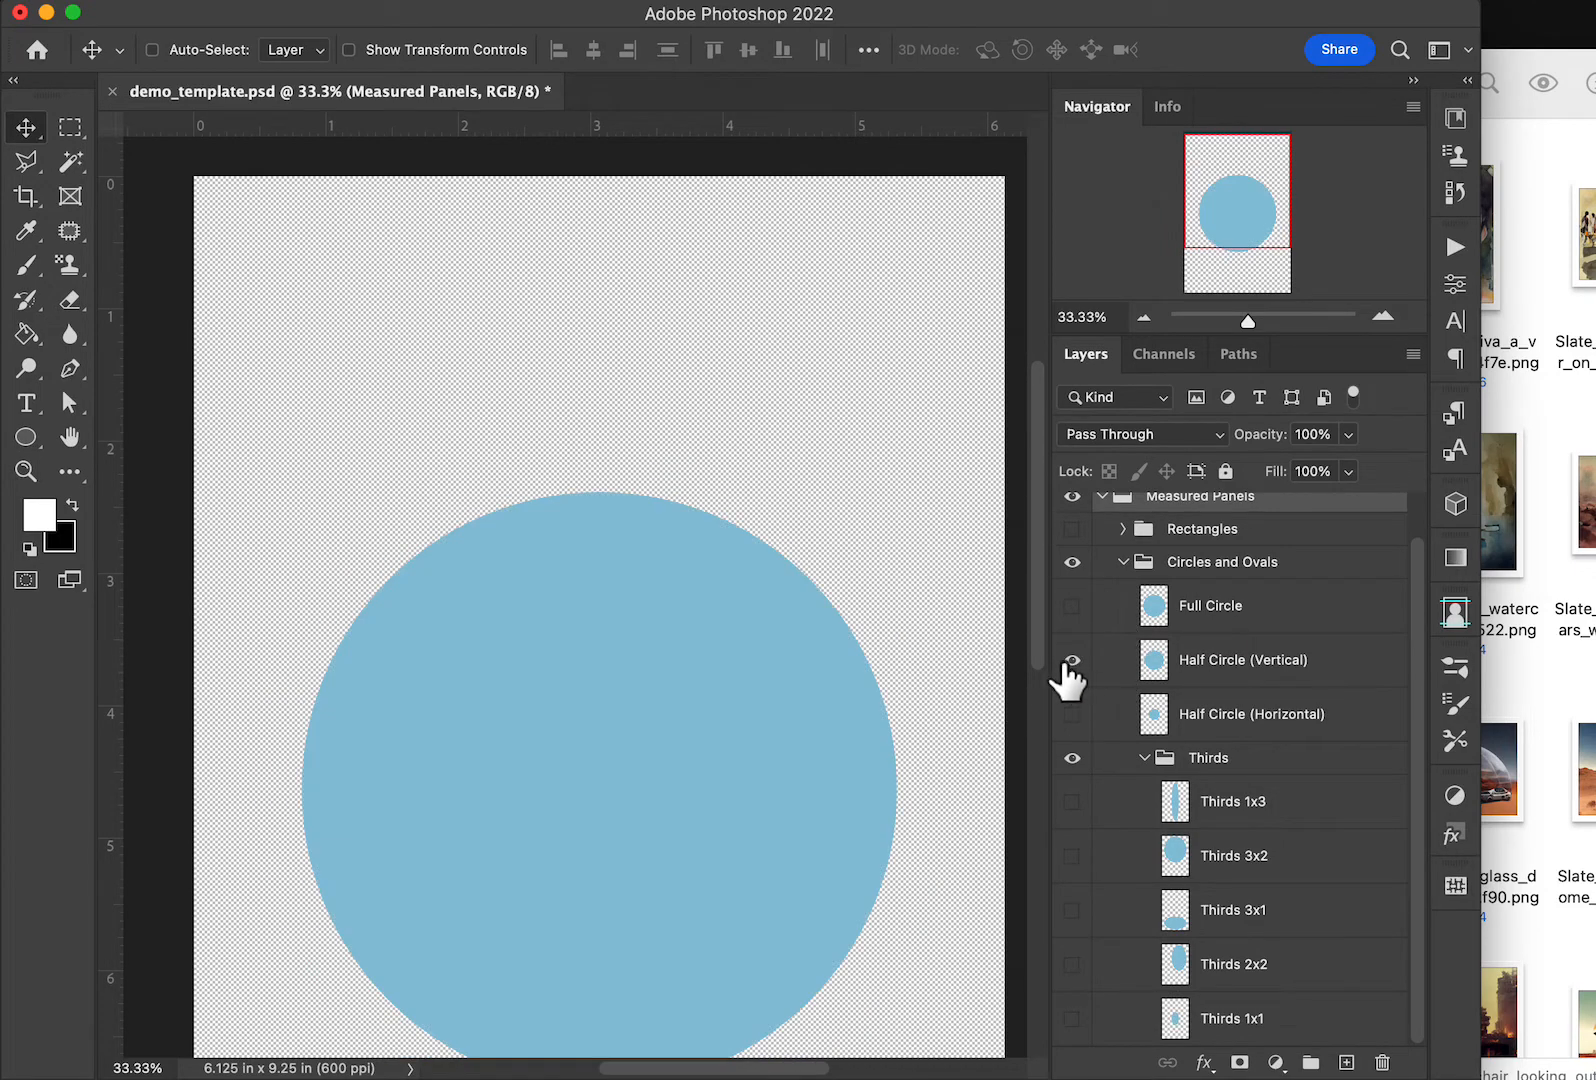
left_click(1070, 660)
left_click(1072, 714)
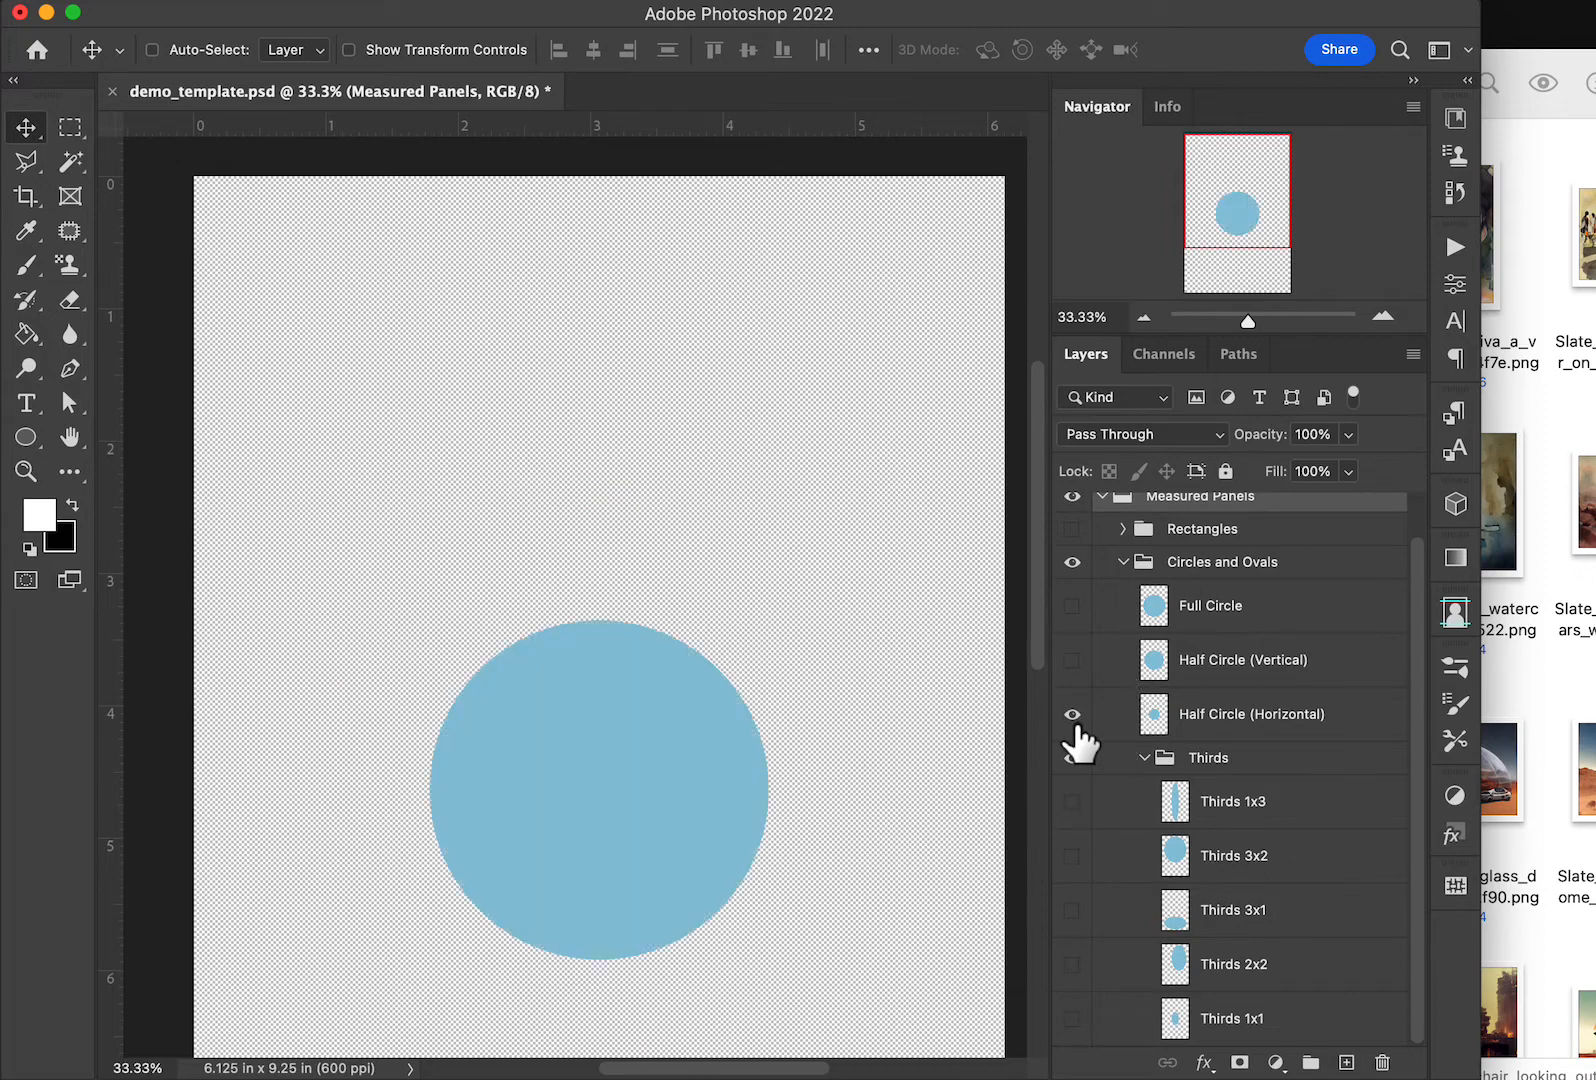
left_click(1072, 714)
left_click(1072, 757)
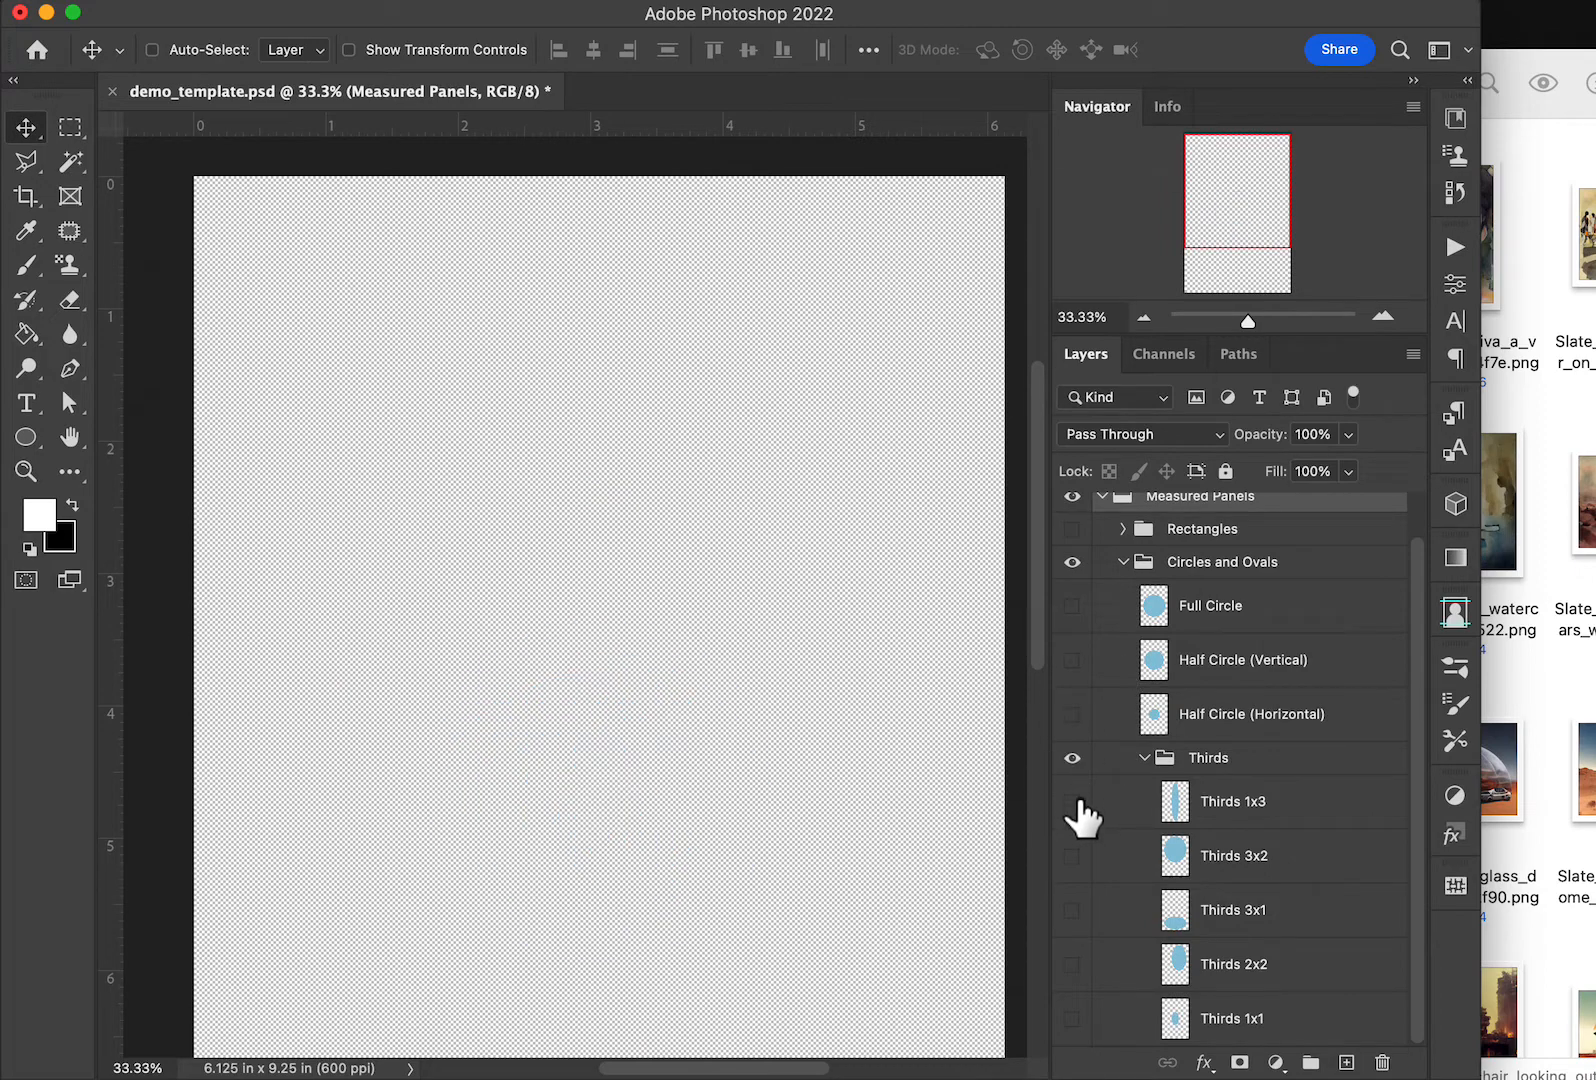
left_click(1072, 801)
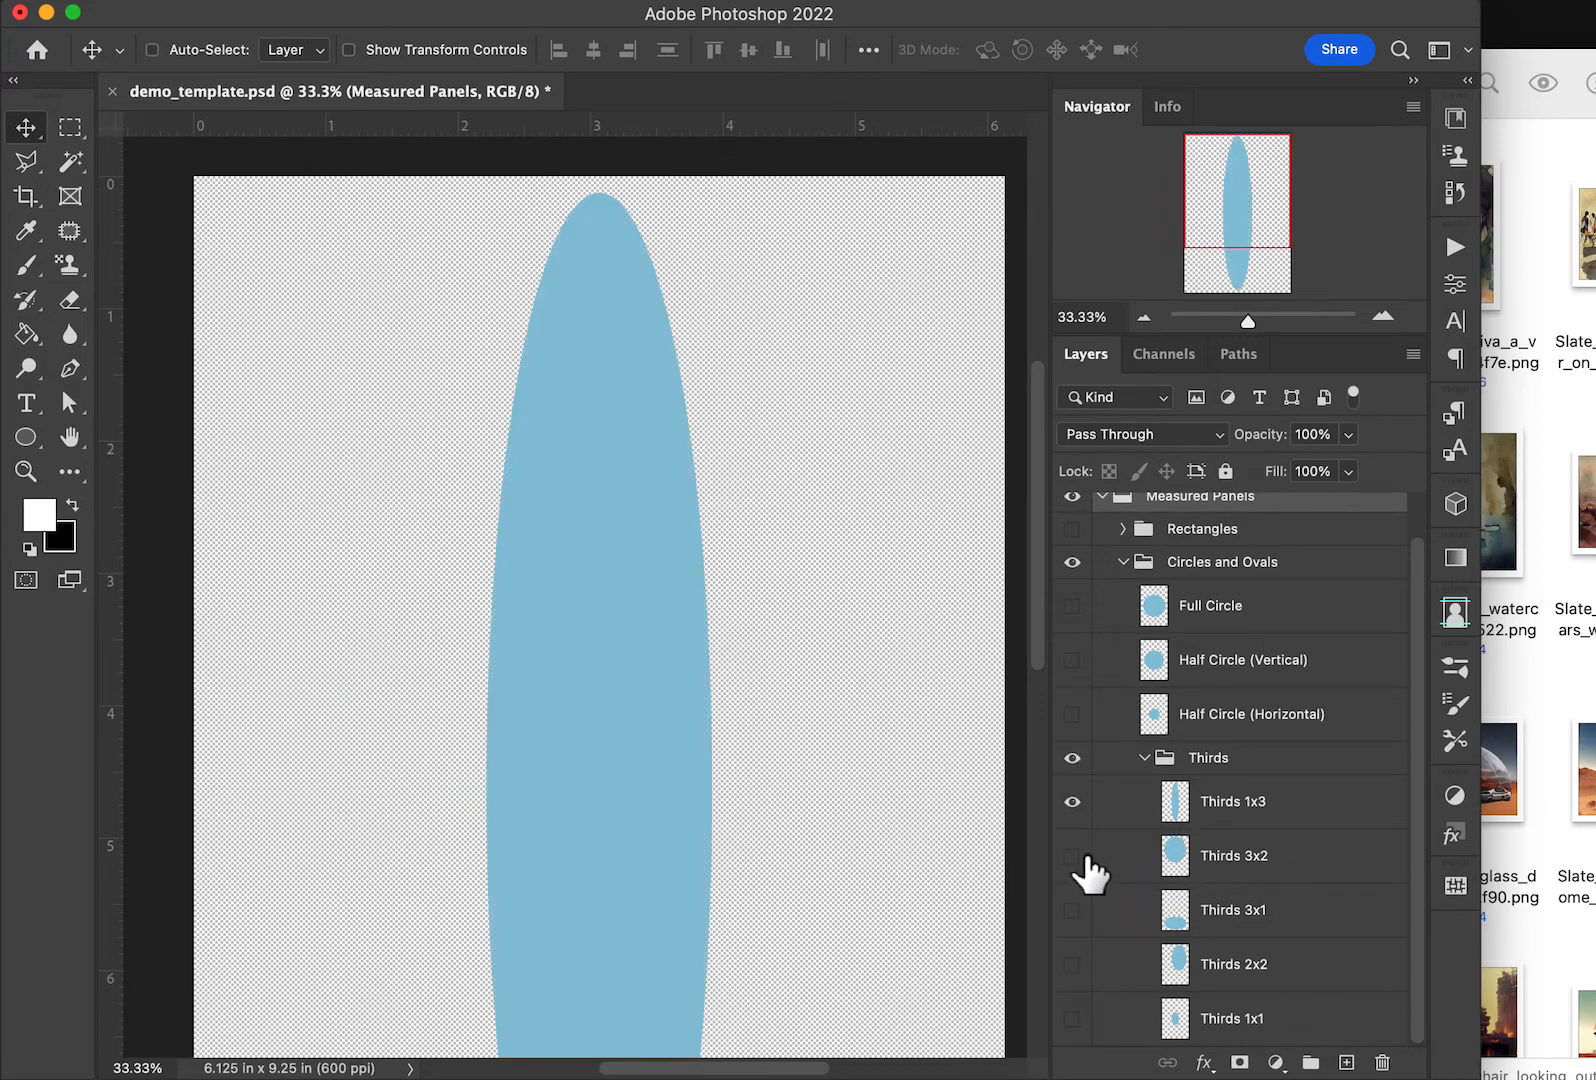
left_click(1072, 801)
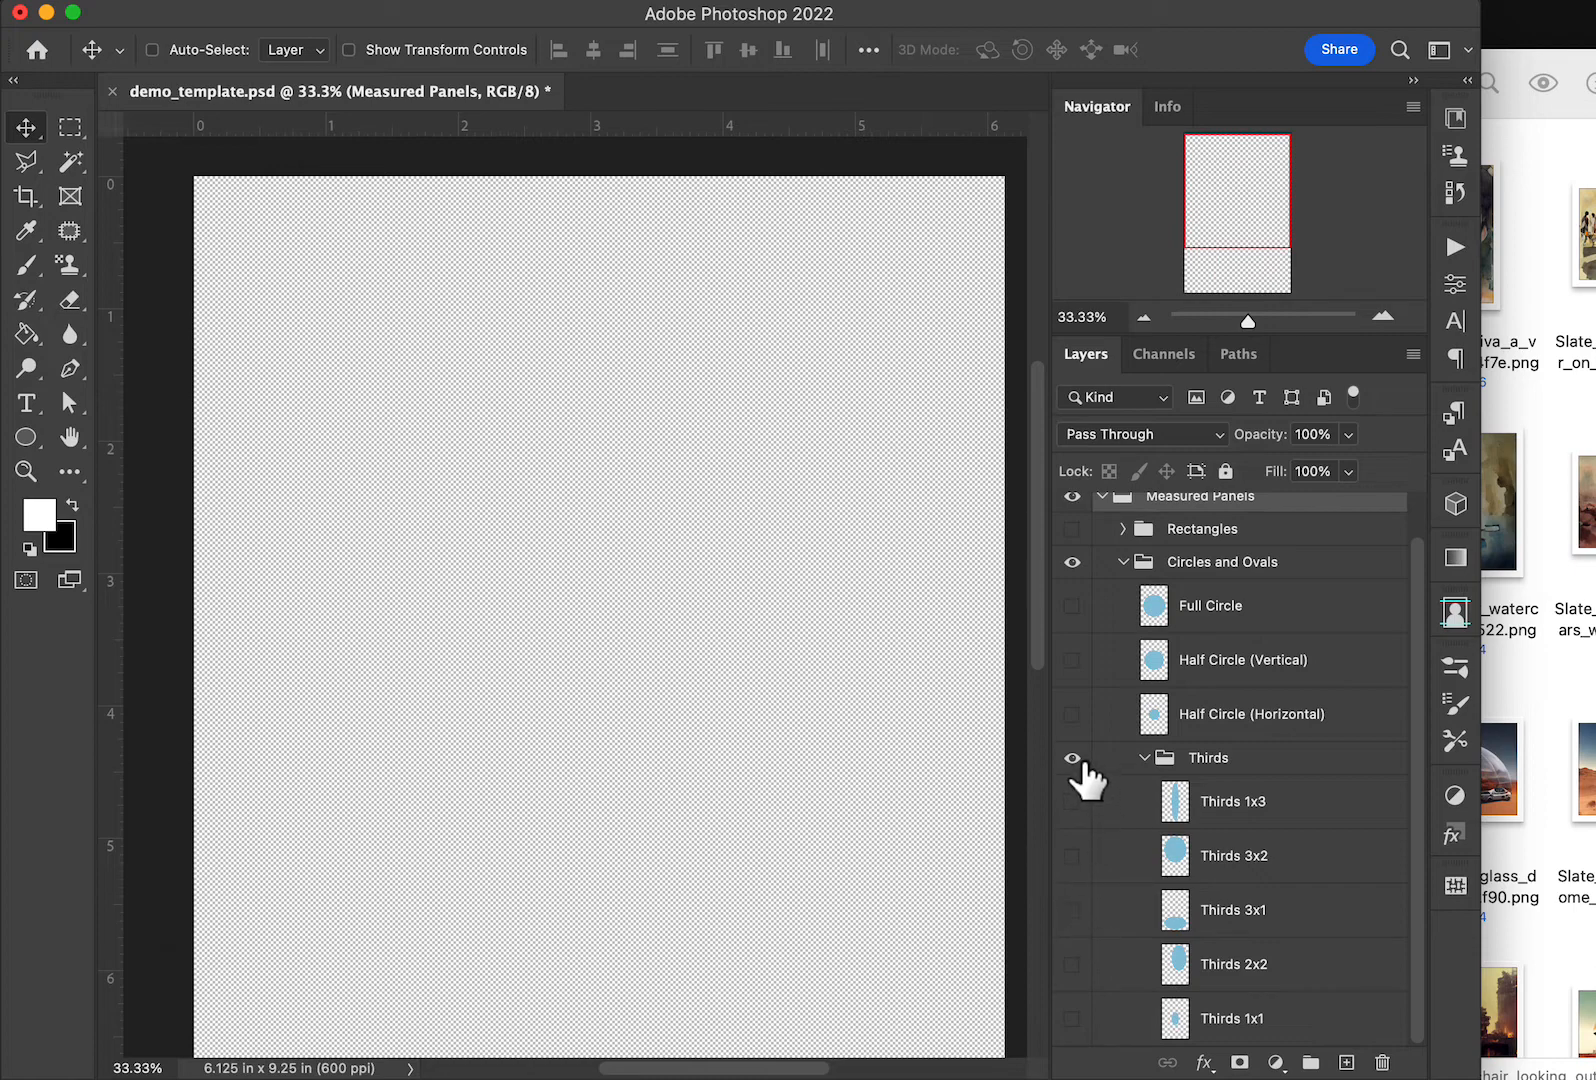
Show the Thirds 2x2 oval and place a duplicate of it at the top of Group 1
left_click(1072, 964)
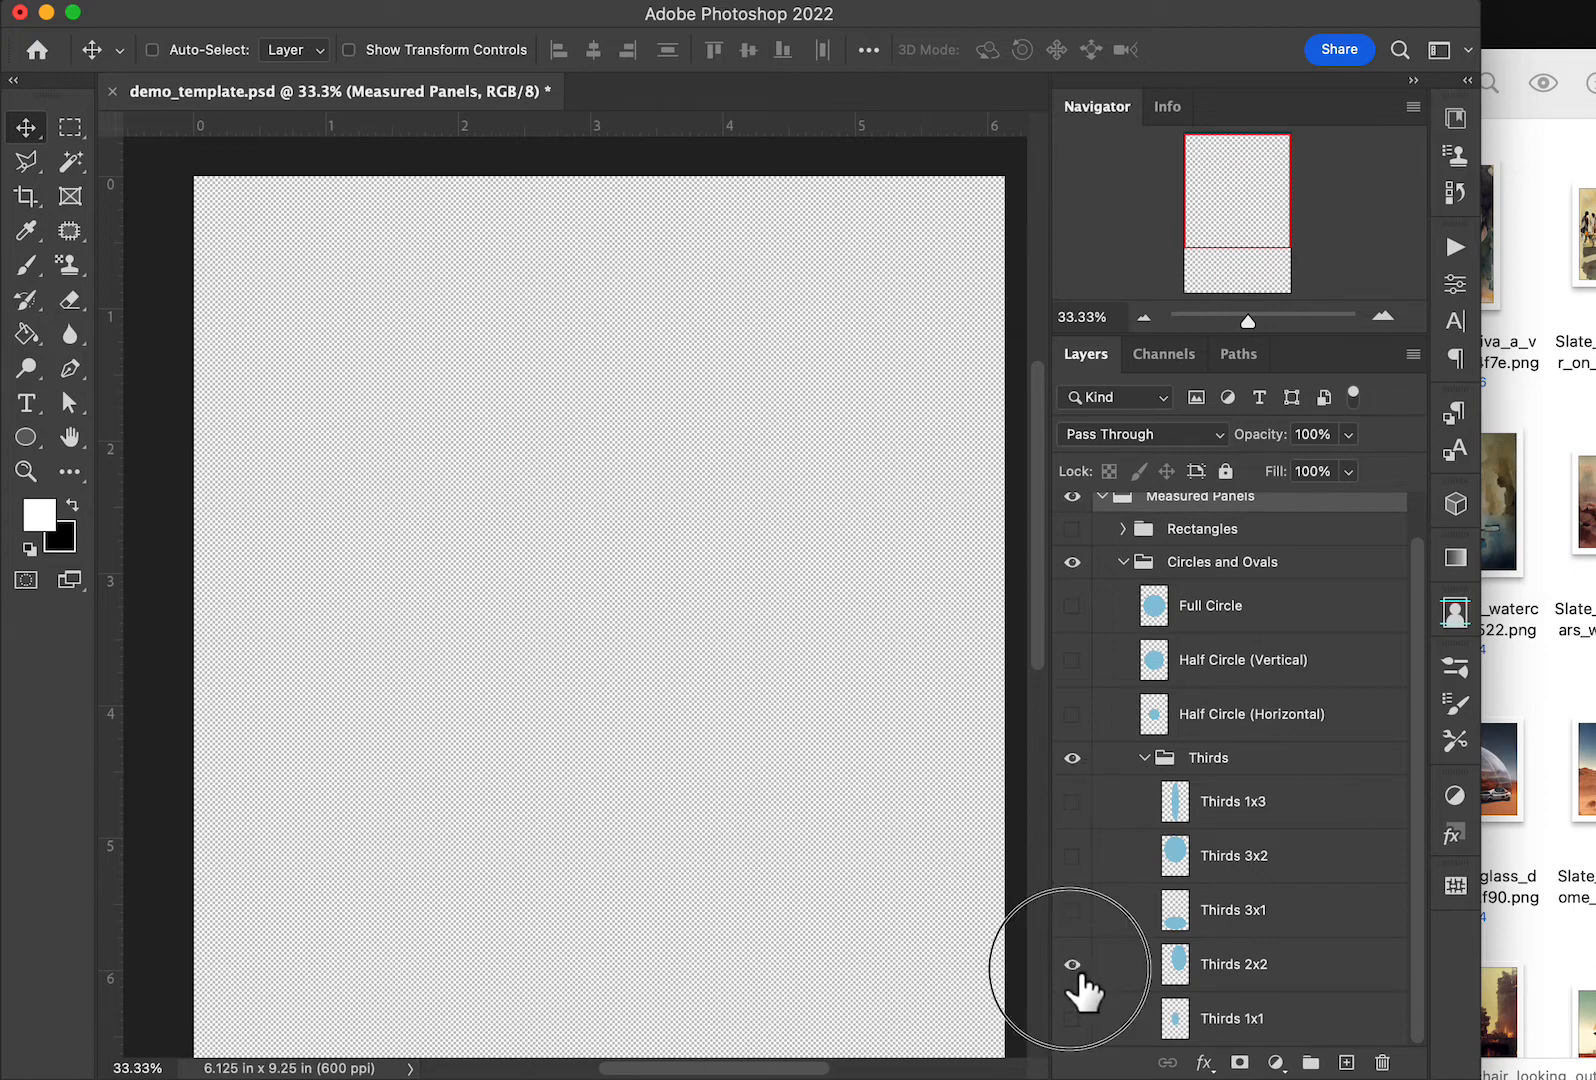
left_click(1174, 968)
key("super+j")
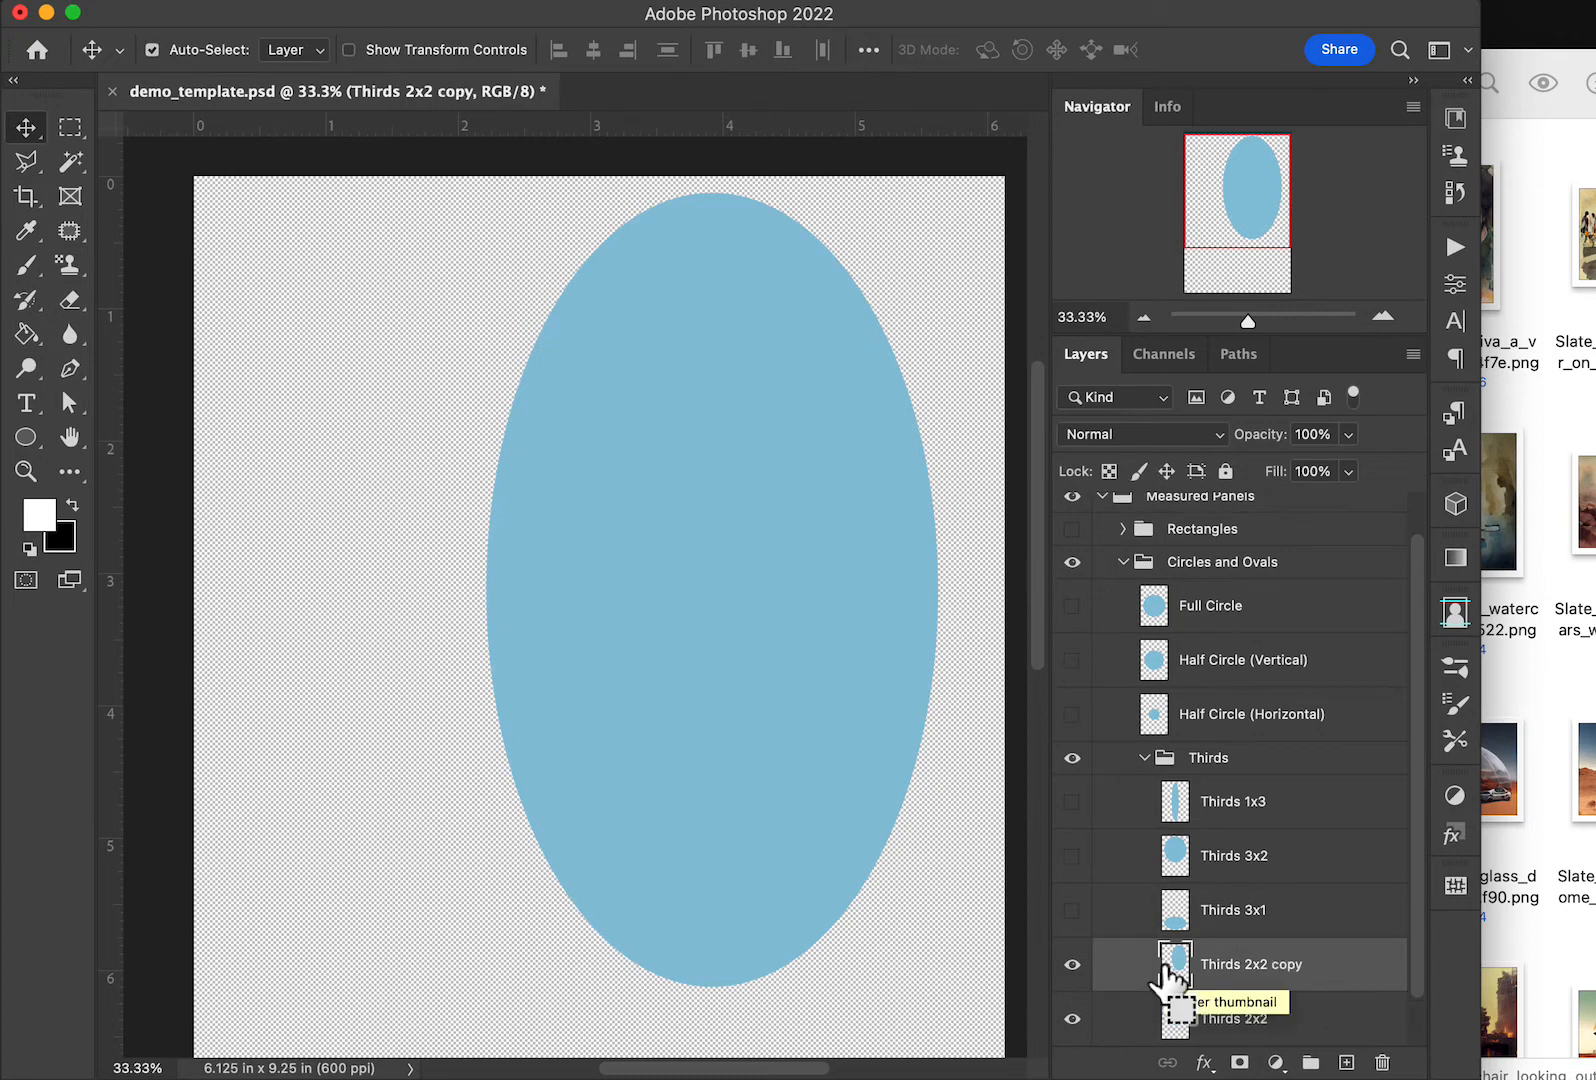
left_click_drag(1168, 968, 1183, 510)
left_click(1102, 509)
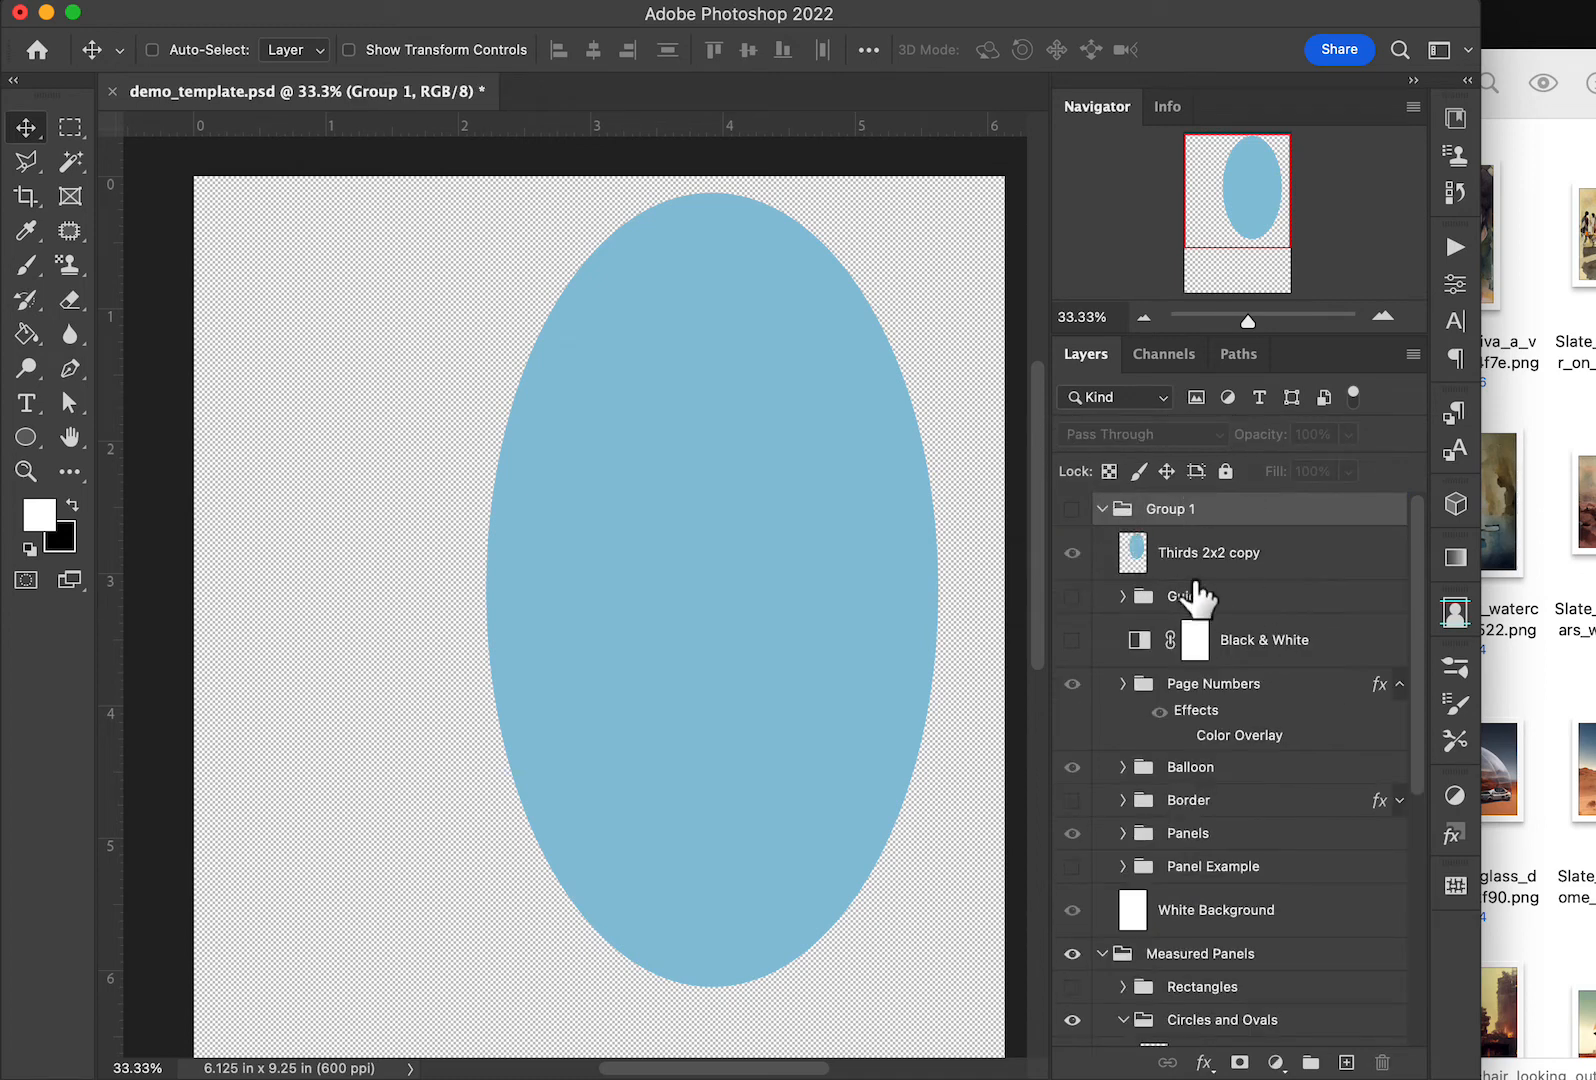
Move the Thirds 2x2 copy layer into the Panels group and expand that group
left_click(1136, 550)
left_click_drag(1150, 565, 1158, 848)
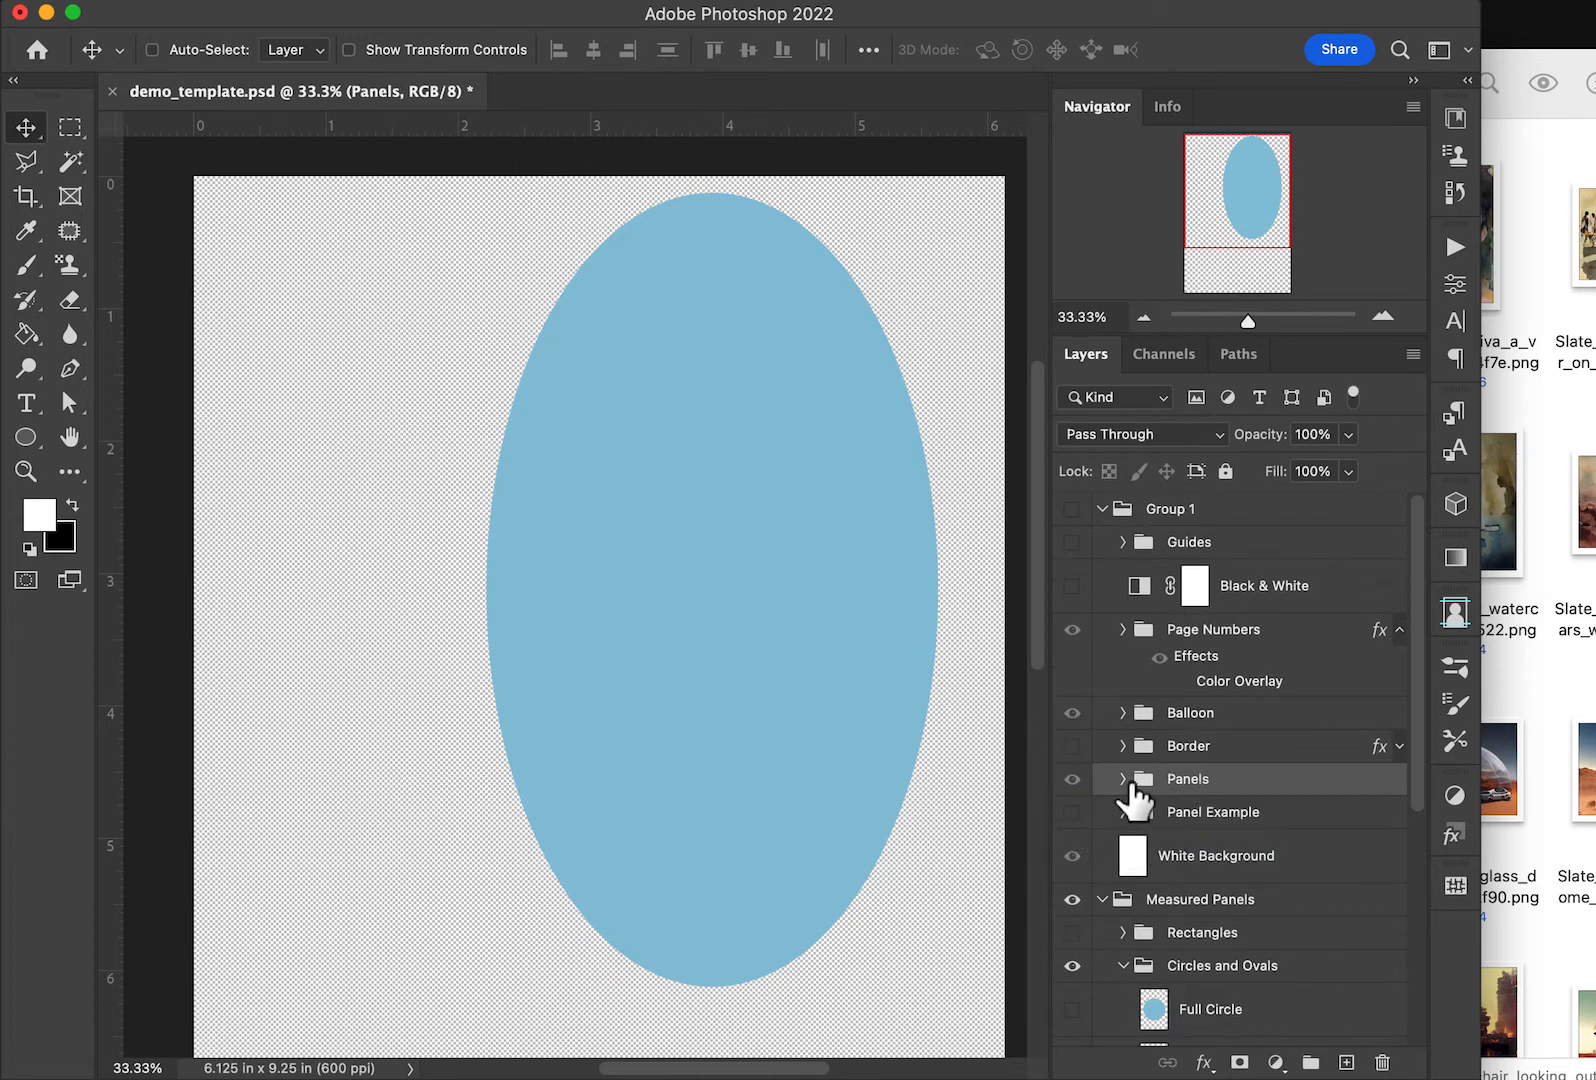
left_click(1123, 779)
scroll(1311, 866, "down", 3)
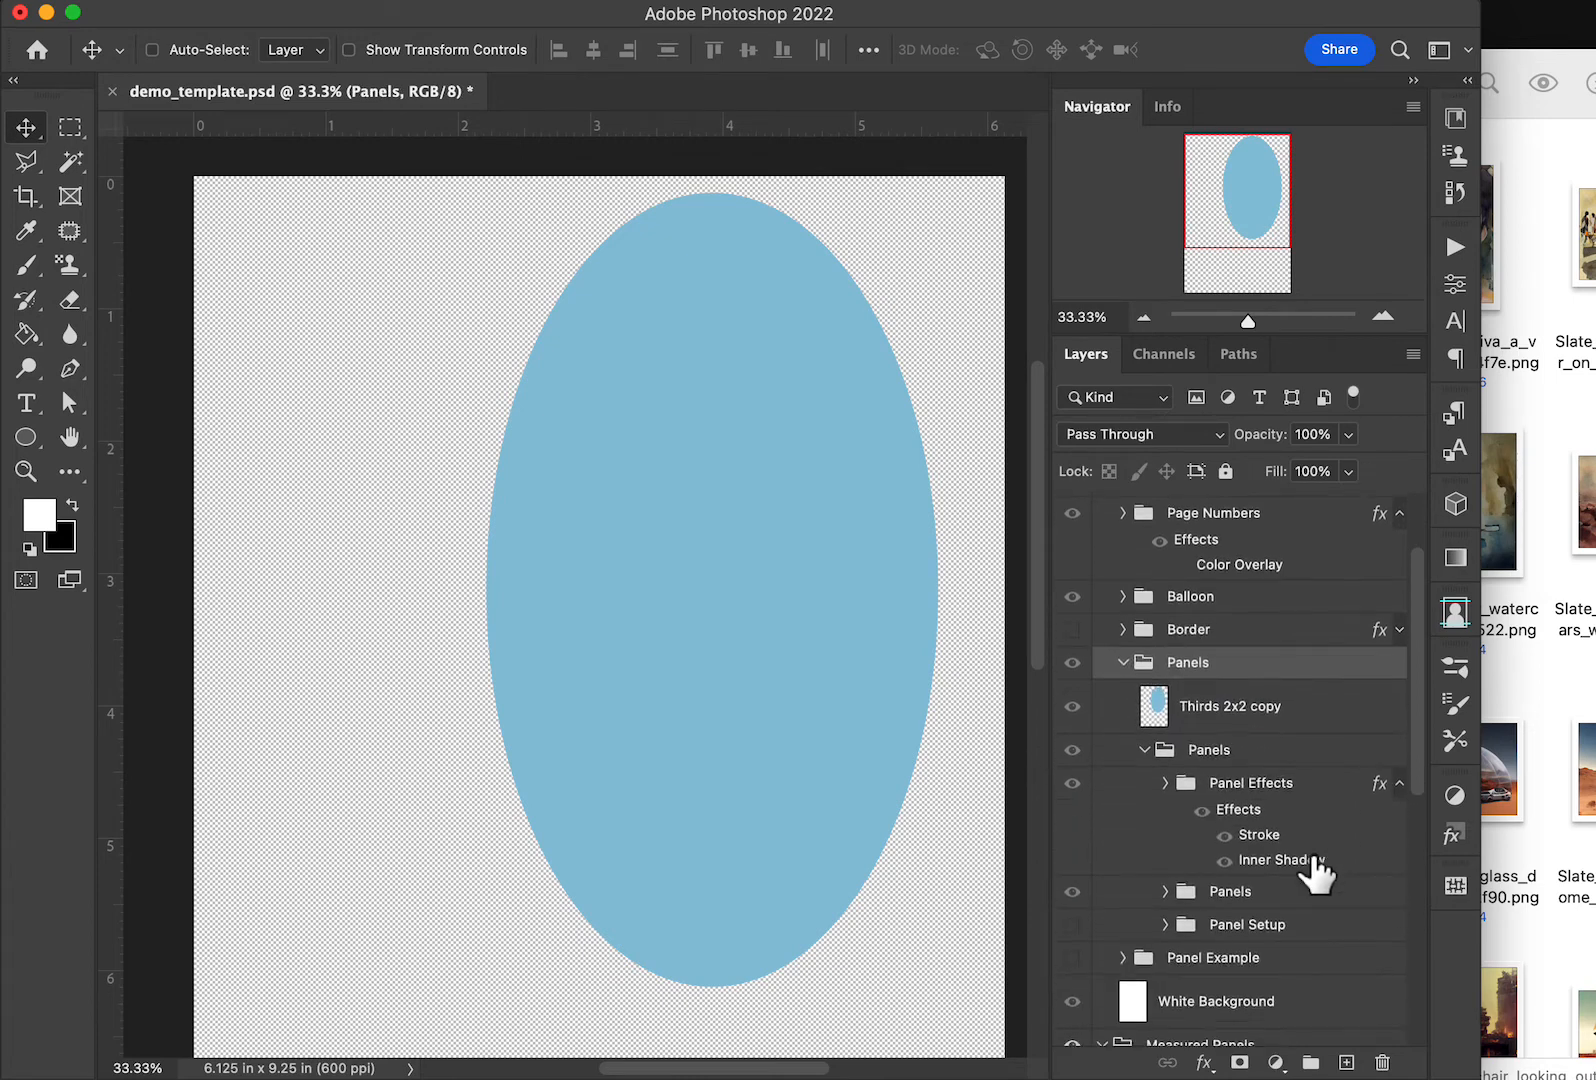
Move the oval copy to the top of the innermost Panels group, expand that group and make the page artwork visible
left_click(1155, 686)
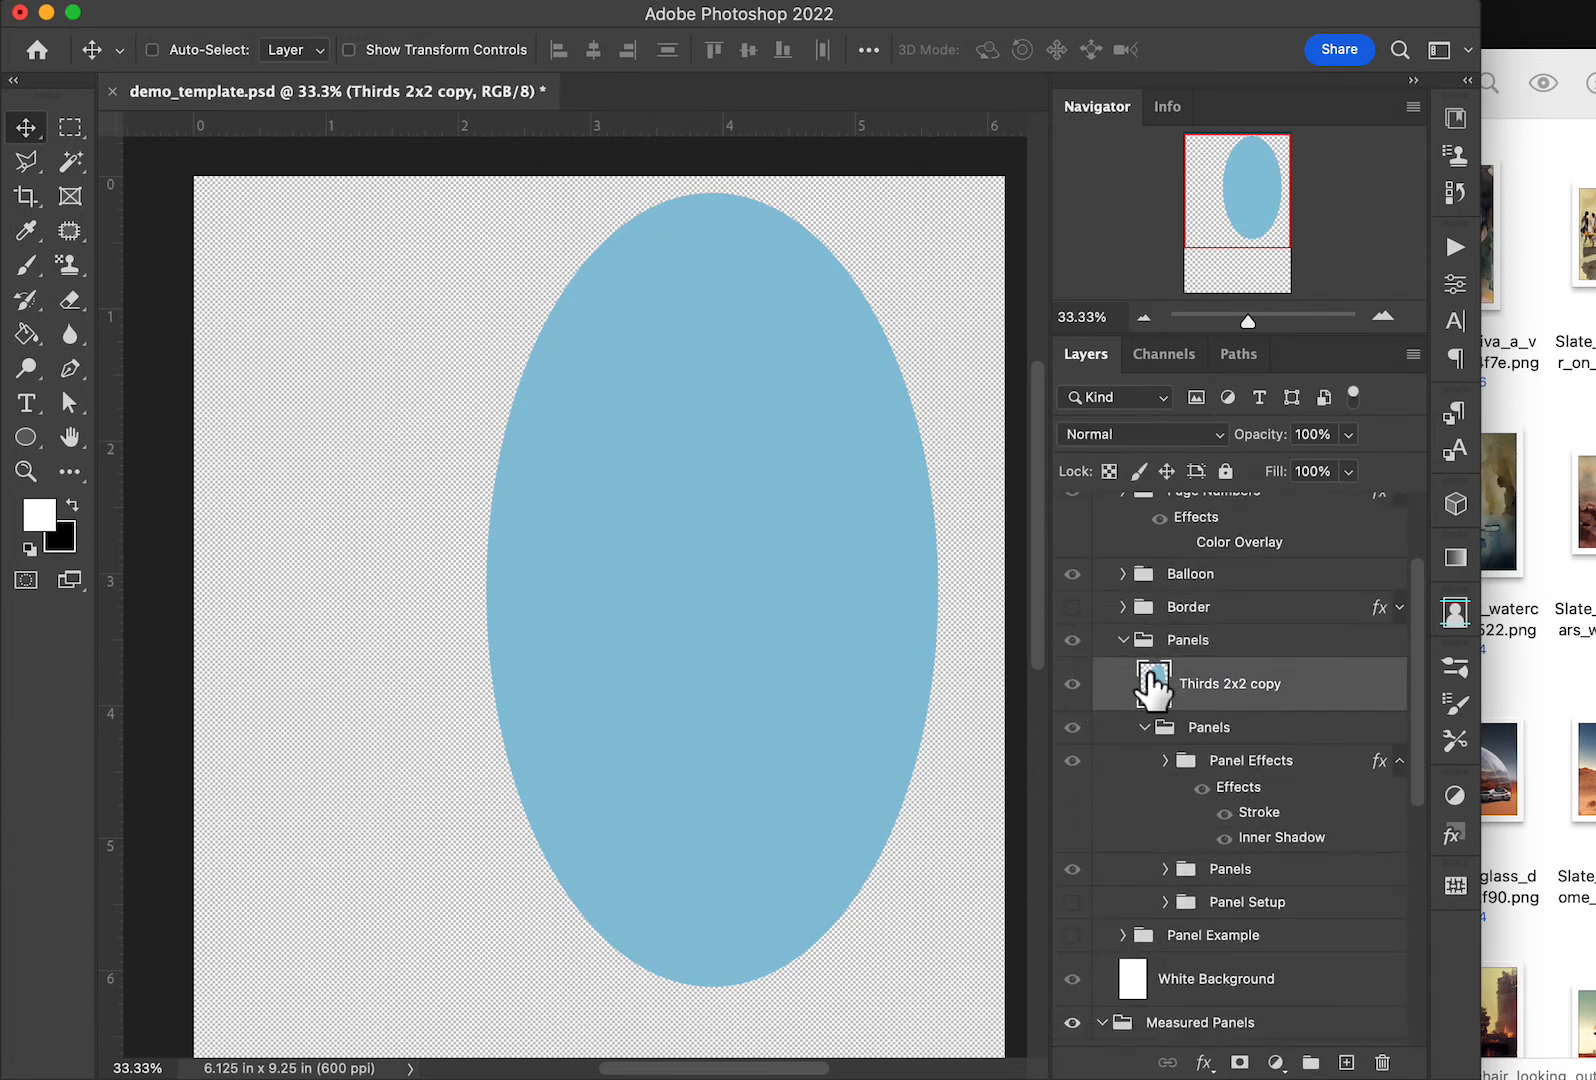
left_click_drag(1152, 684, 1382, 1064)
left_click_drag(1160, 684, 1170, 874)
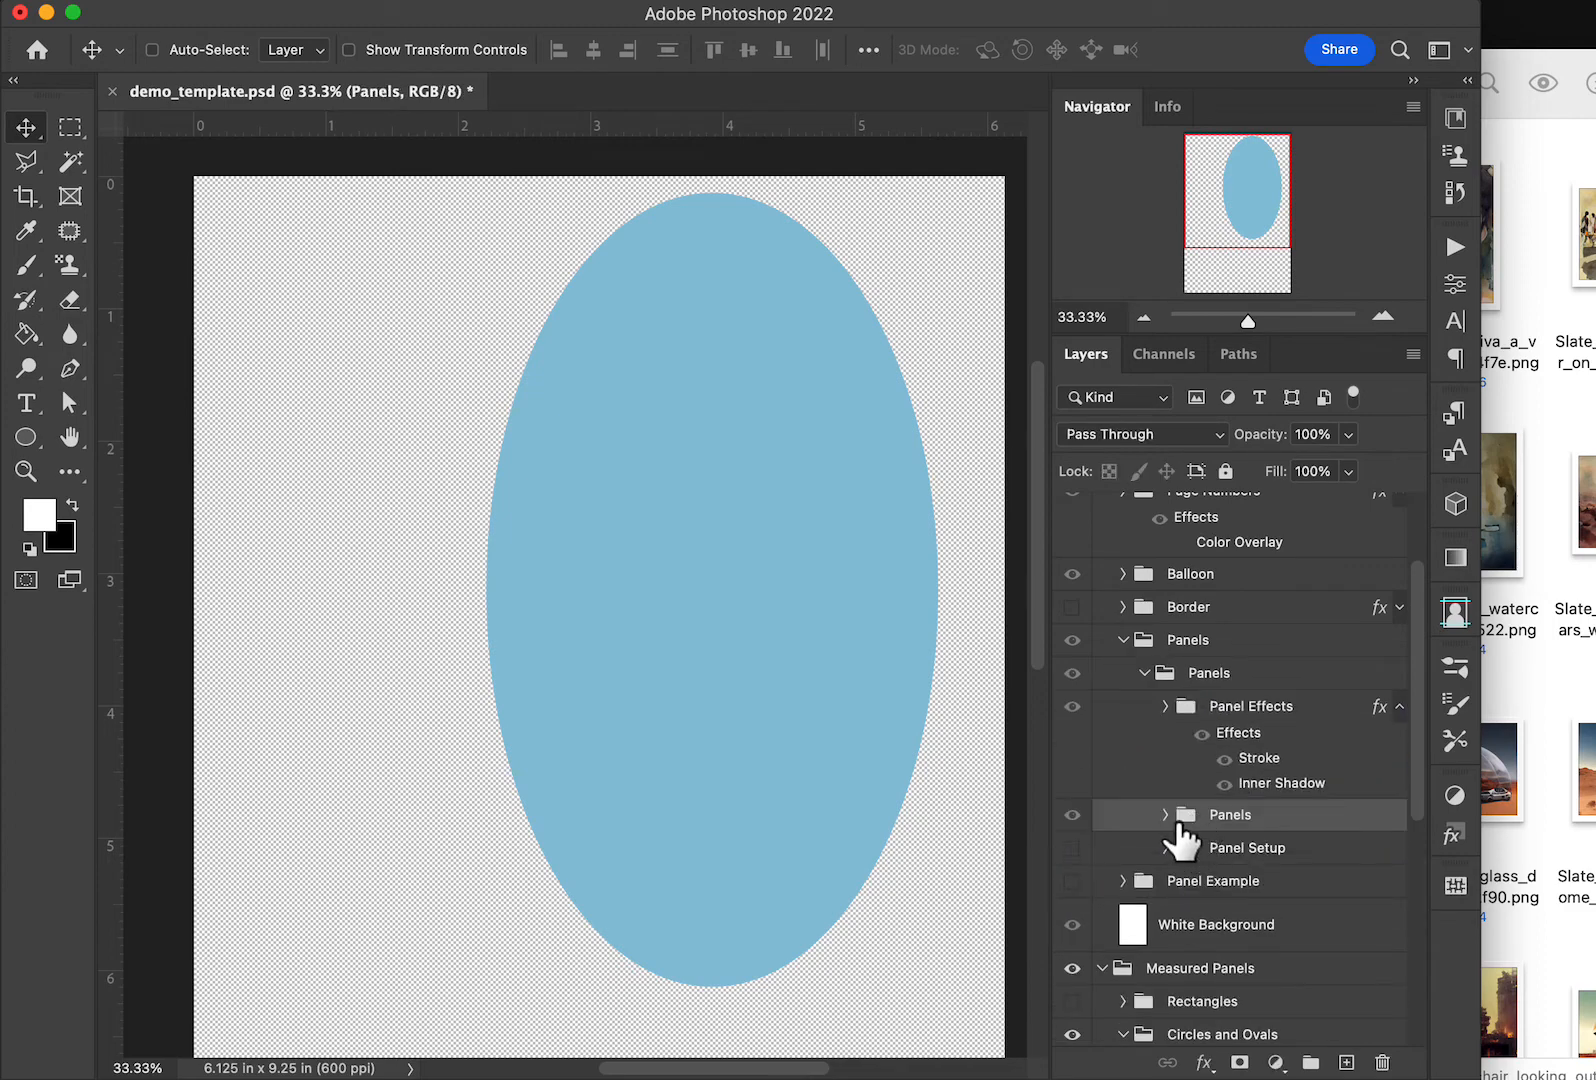
left_click(1166, 815)
left_click(1073, 815)
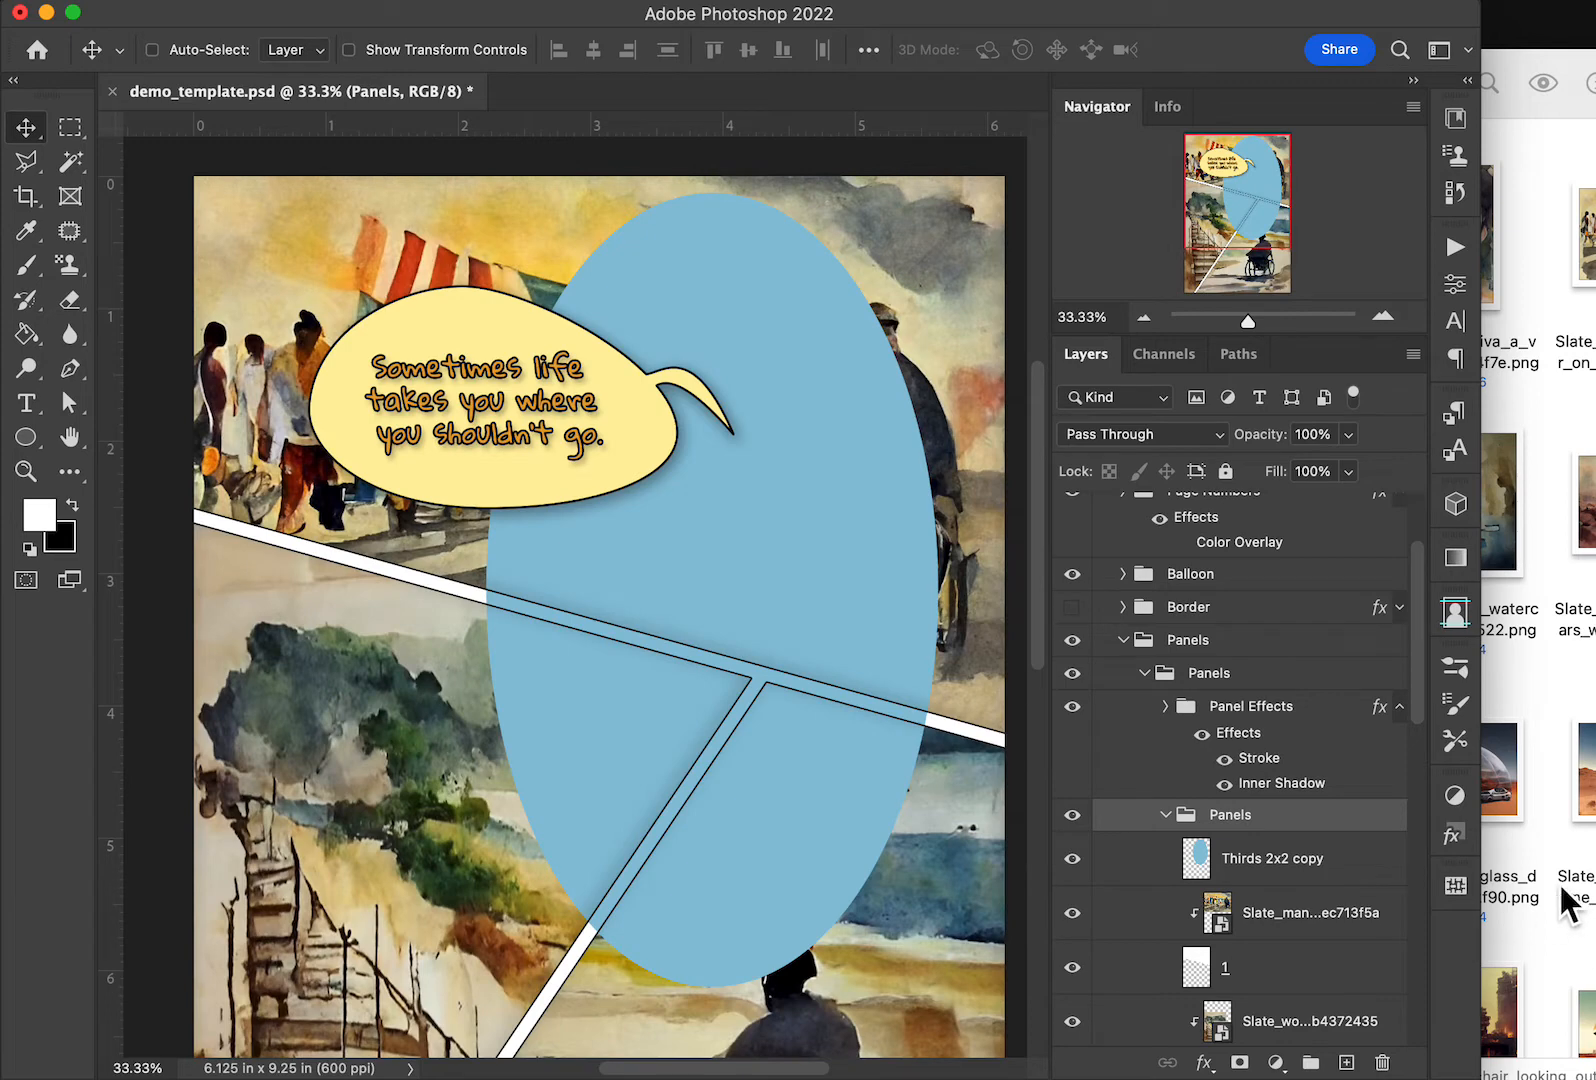
Place the sad man portrait from the Finder Downloads folder into the page and clip it to the Thirds 2x2 copy oval
left_click(1584, 234)
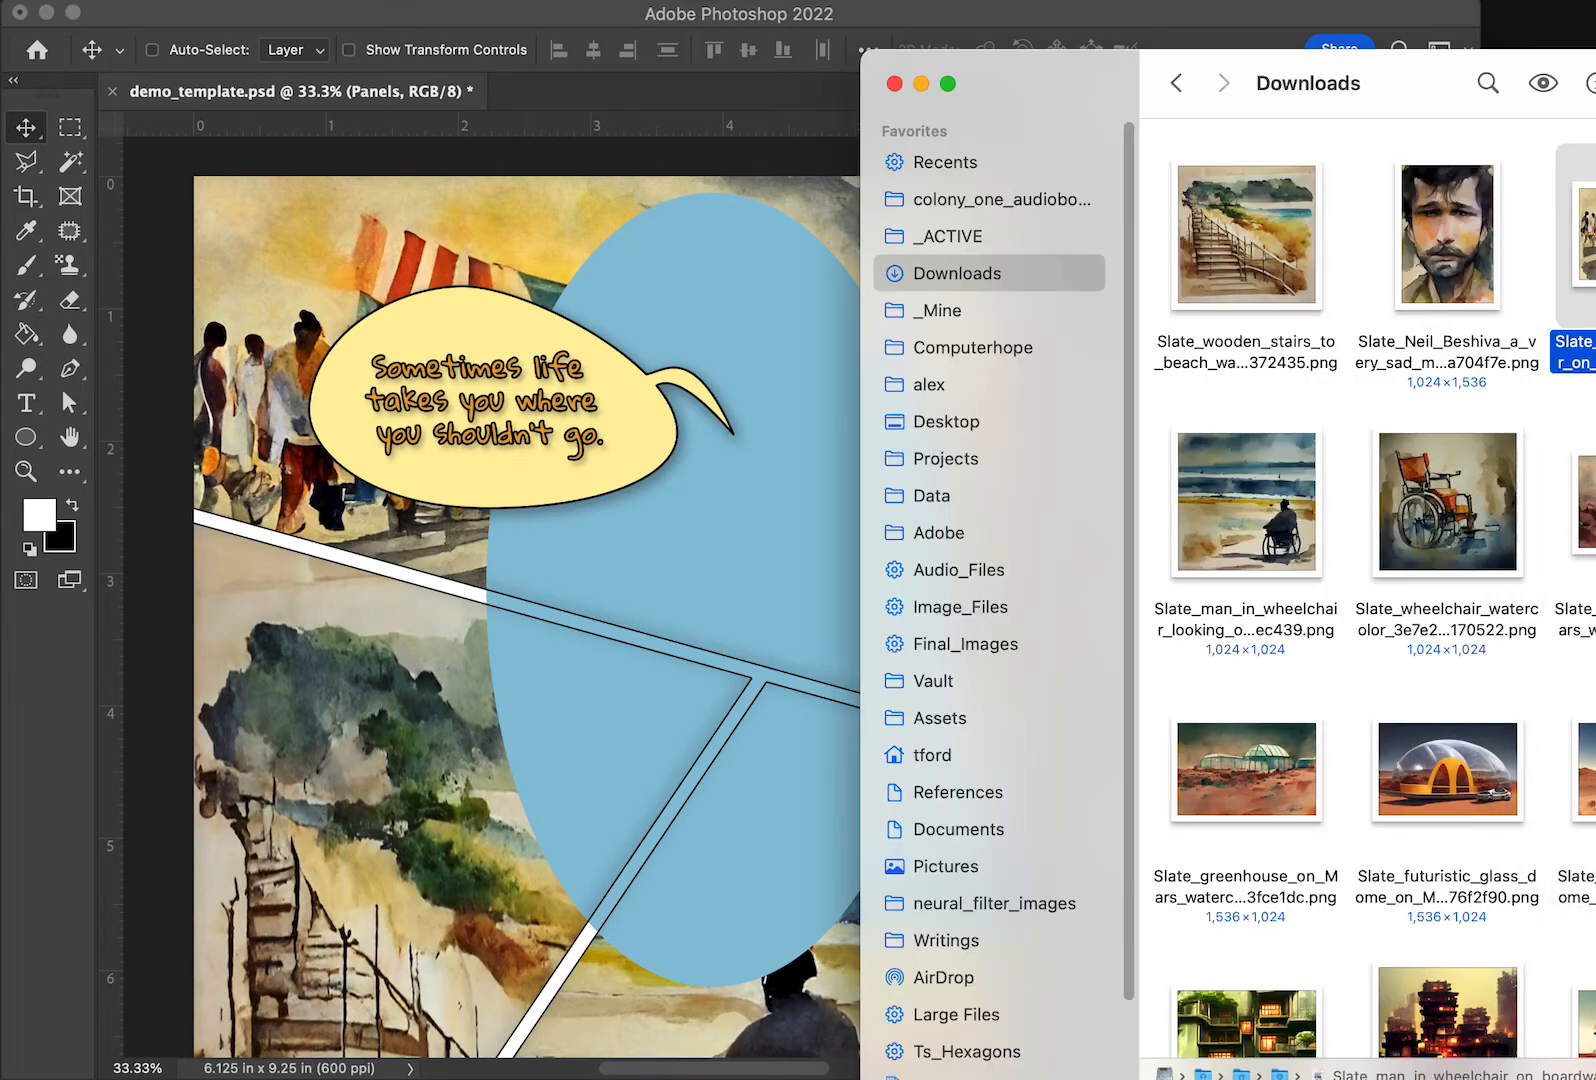
left_click_drag(1425, 256, 731, 650)
key("Return")
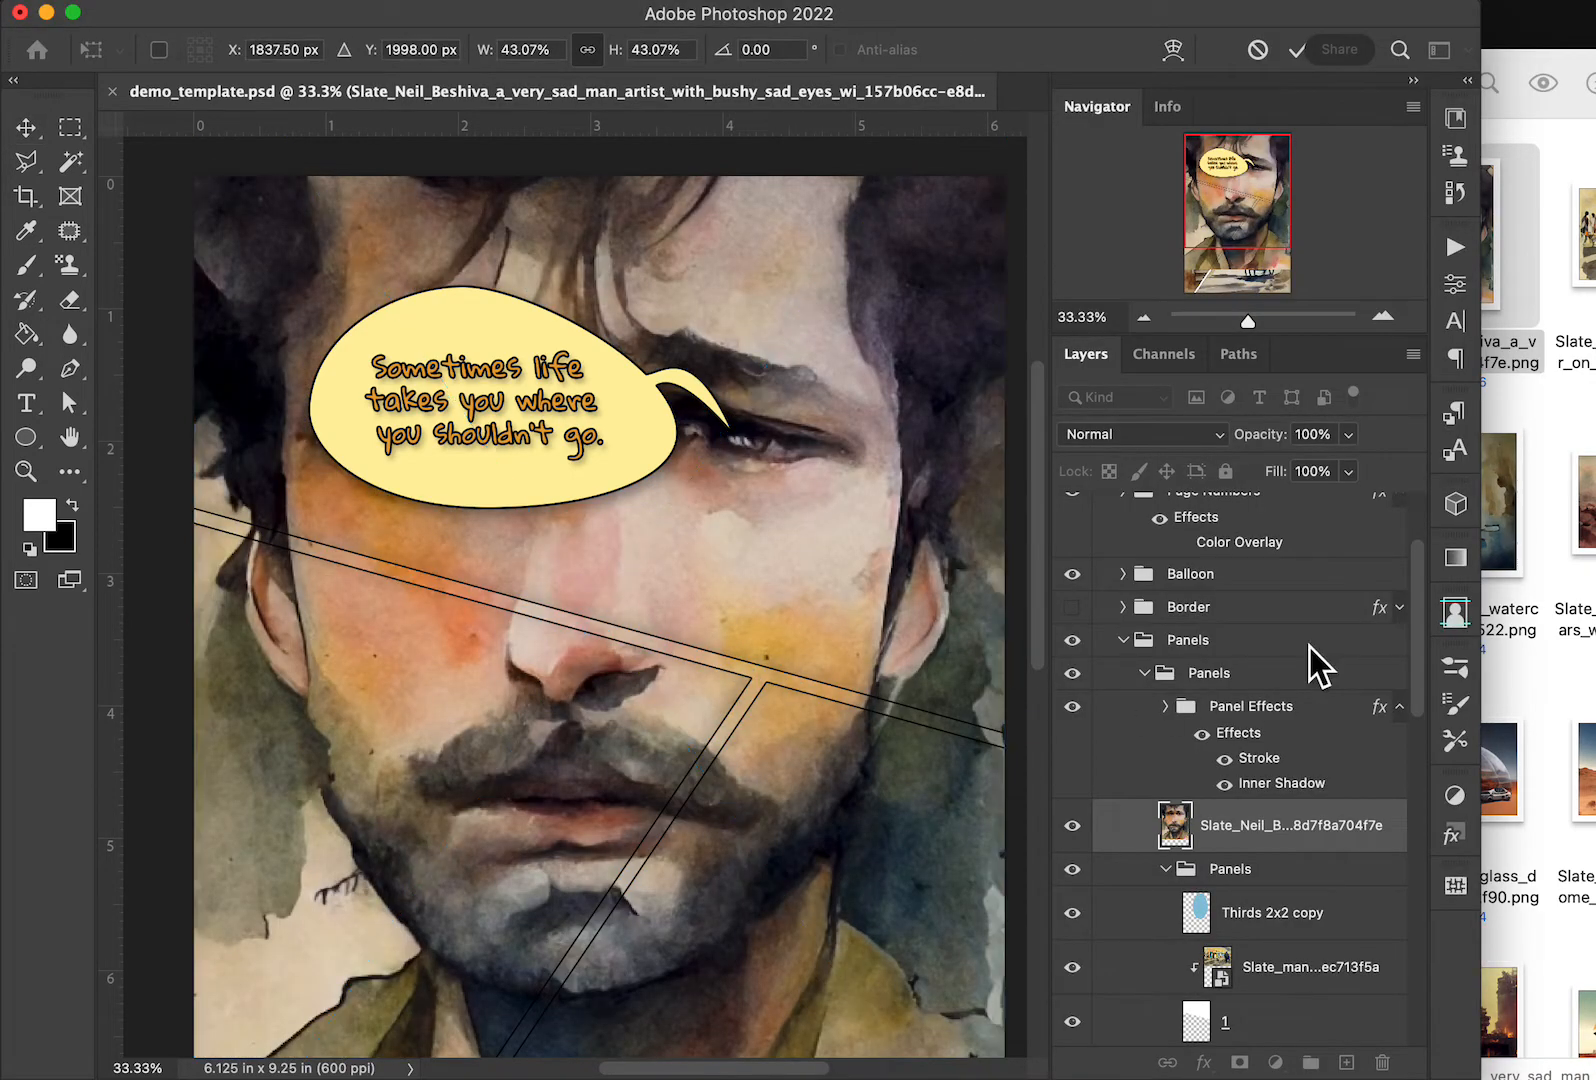
left_click_drag(1175, 825, 1206, 918)
left_click(1210, 888, "alt")
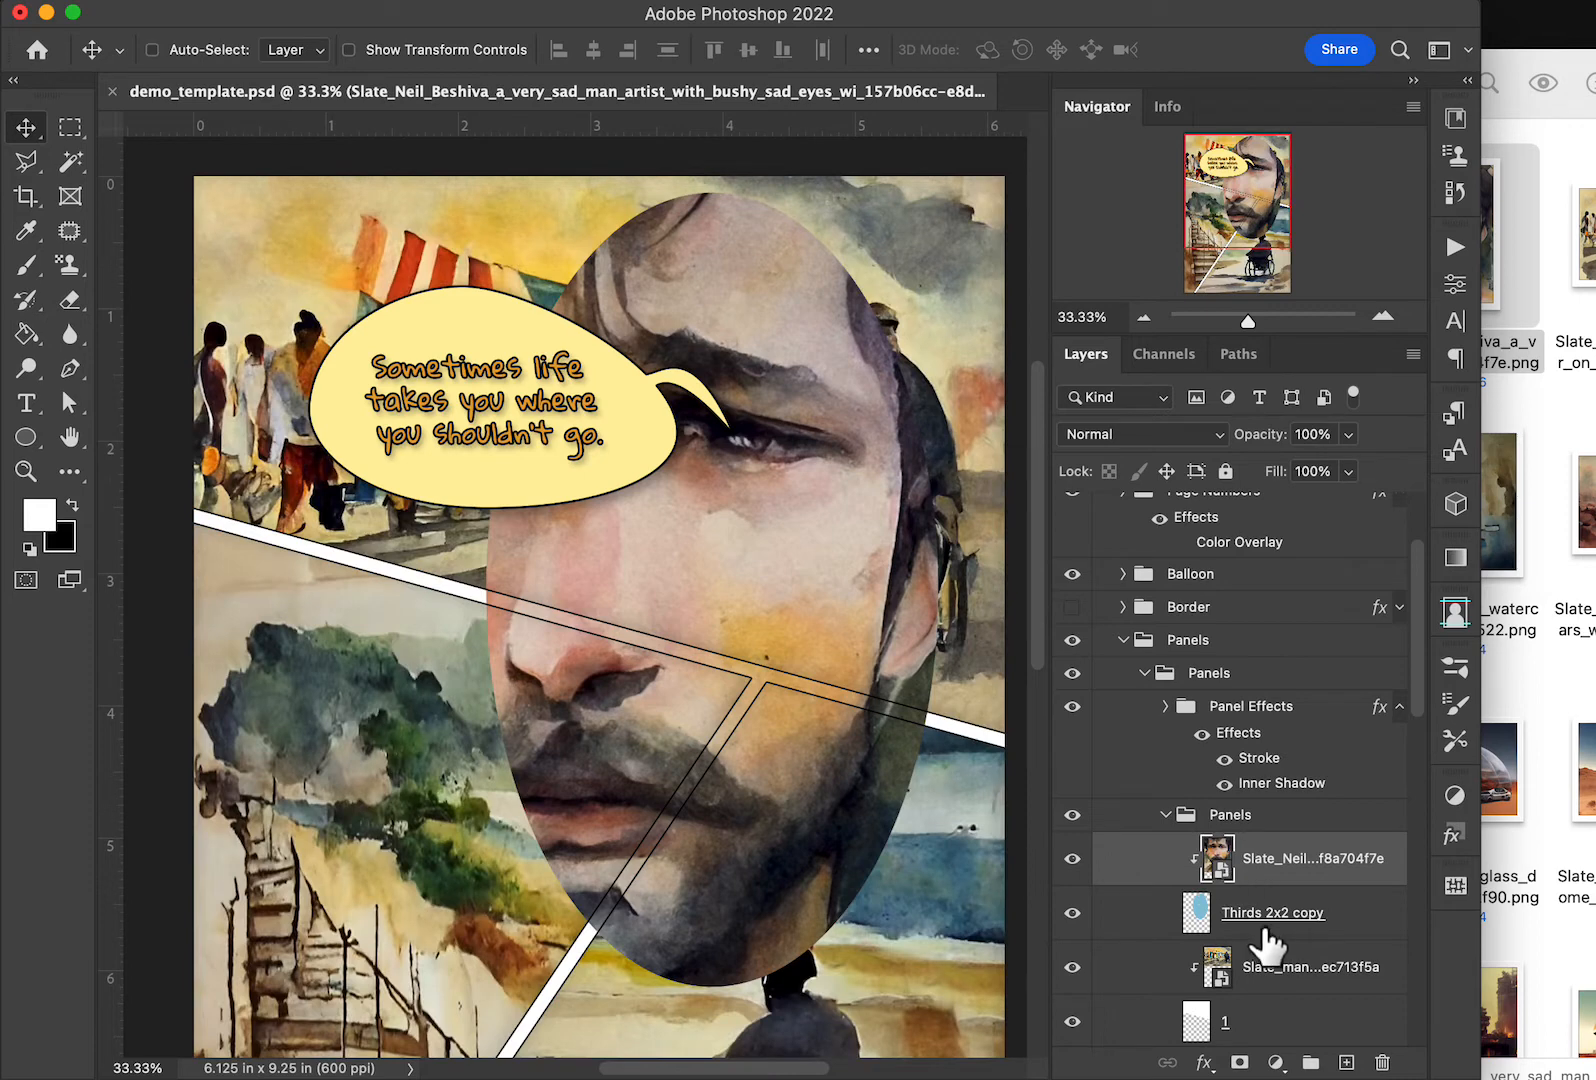
Scale the Thirds 2x2 copy oval to about 64% width and 66% height and move it over the meeting point of the panels
left_click(1198, 925)
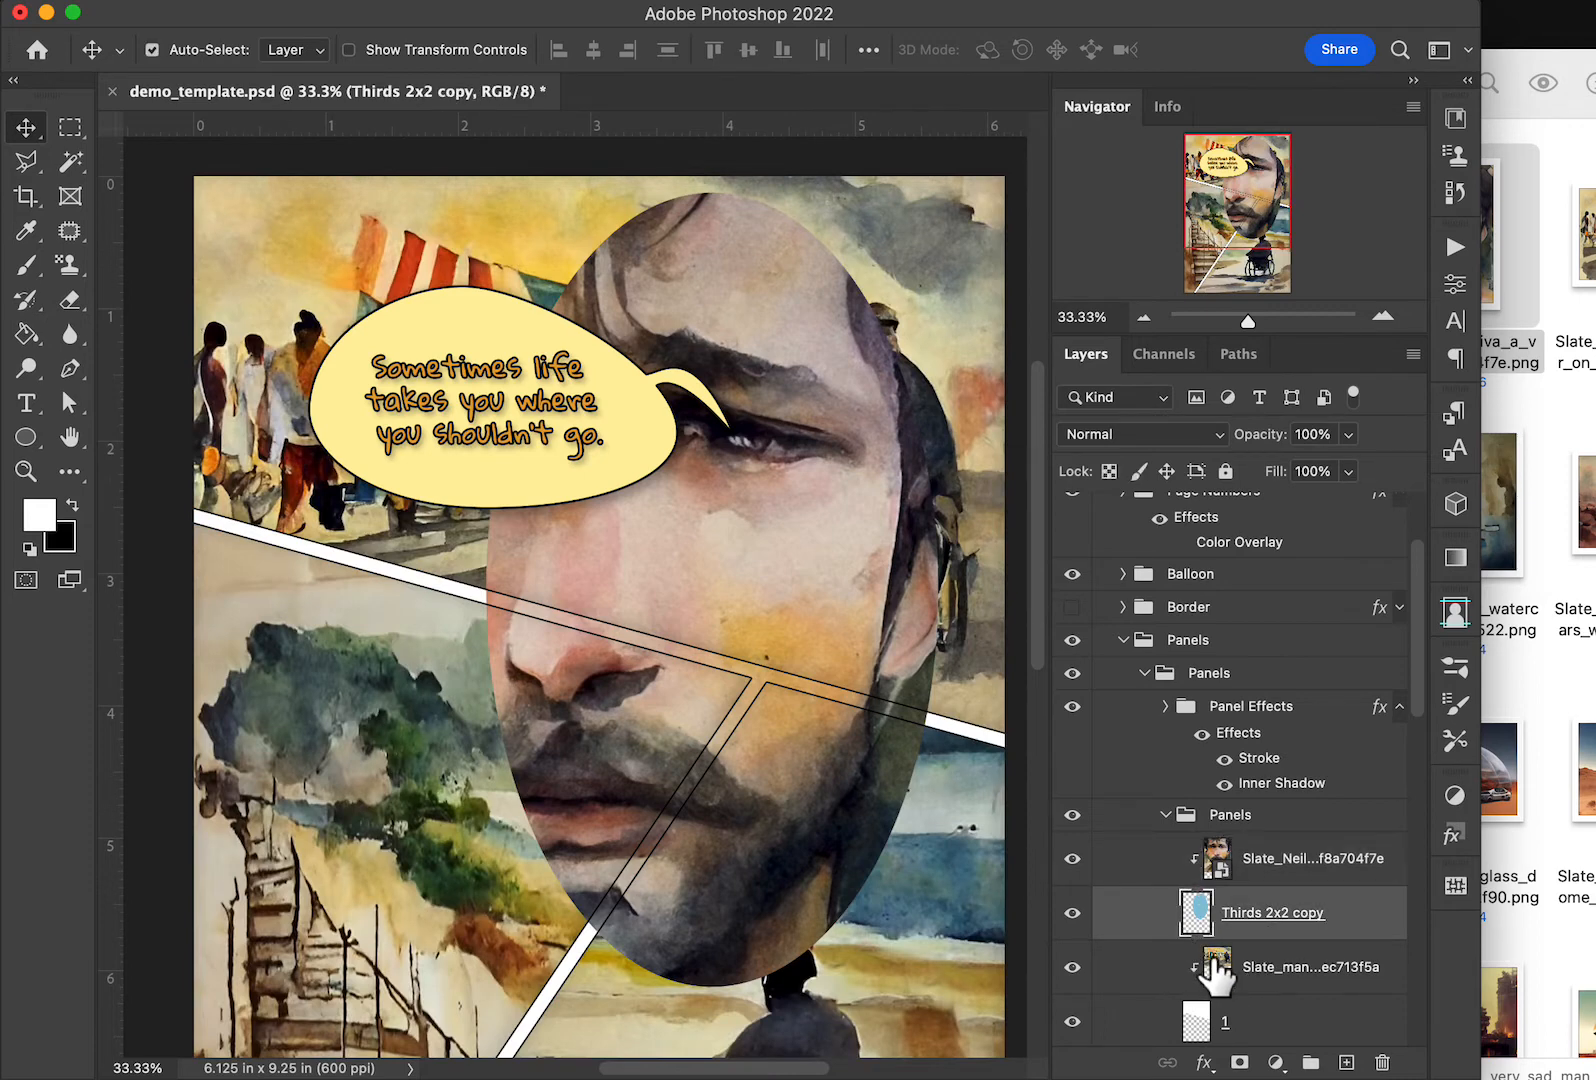
key("super+t")
left_click_drag(938, 193, 775, 470)
left_click_drag(658, 647, 602, 729)
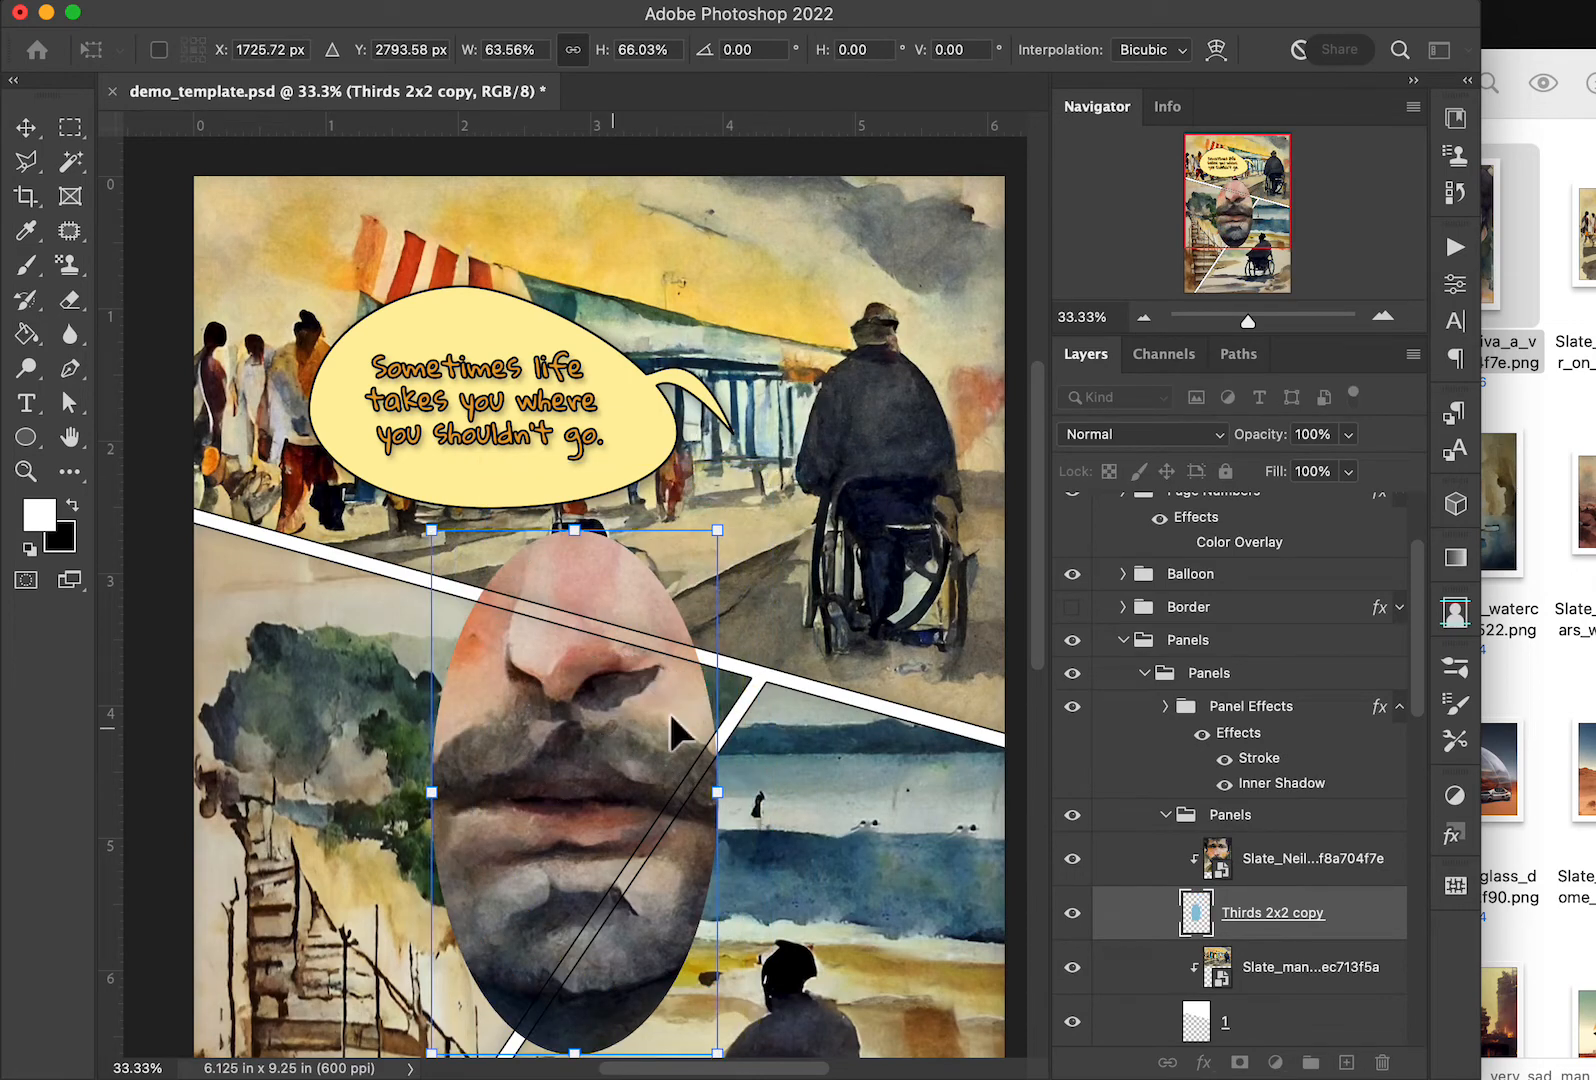
Scale the clipped portrait to about 20% and move it so the face sits inside the oval
left_click(1226, 870)
key("super+t")
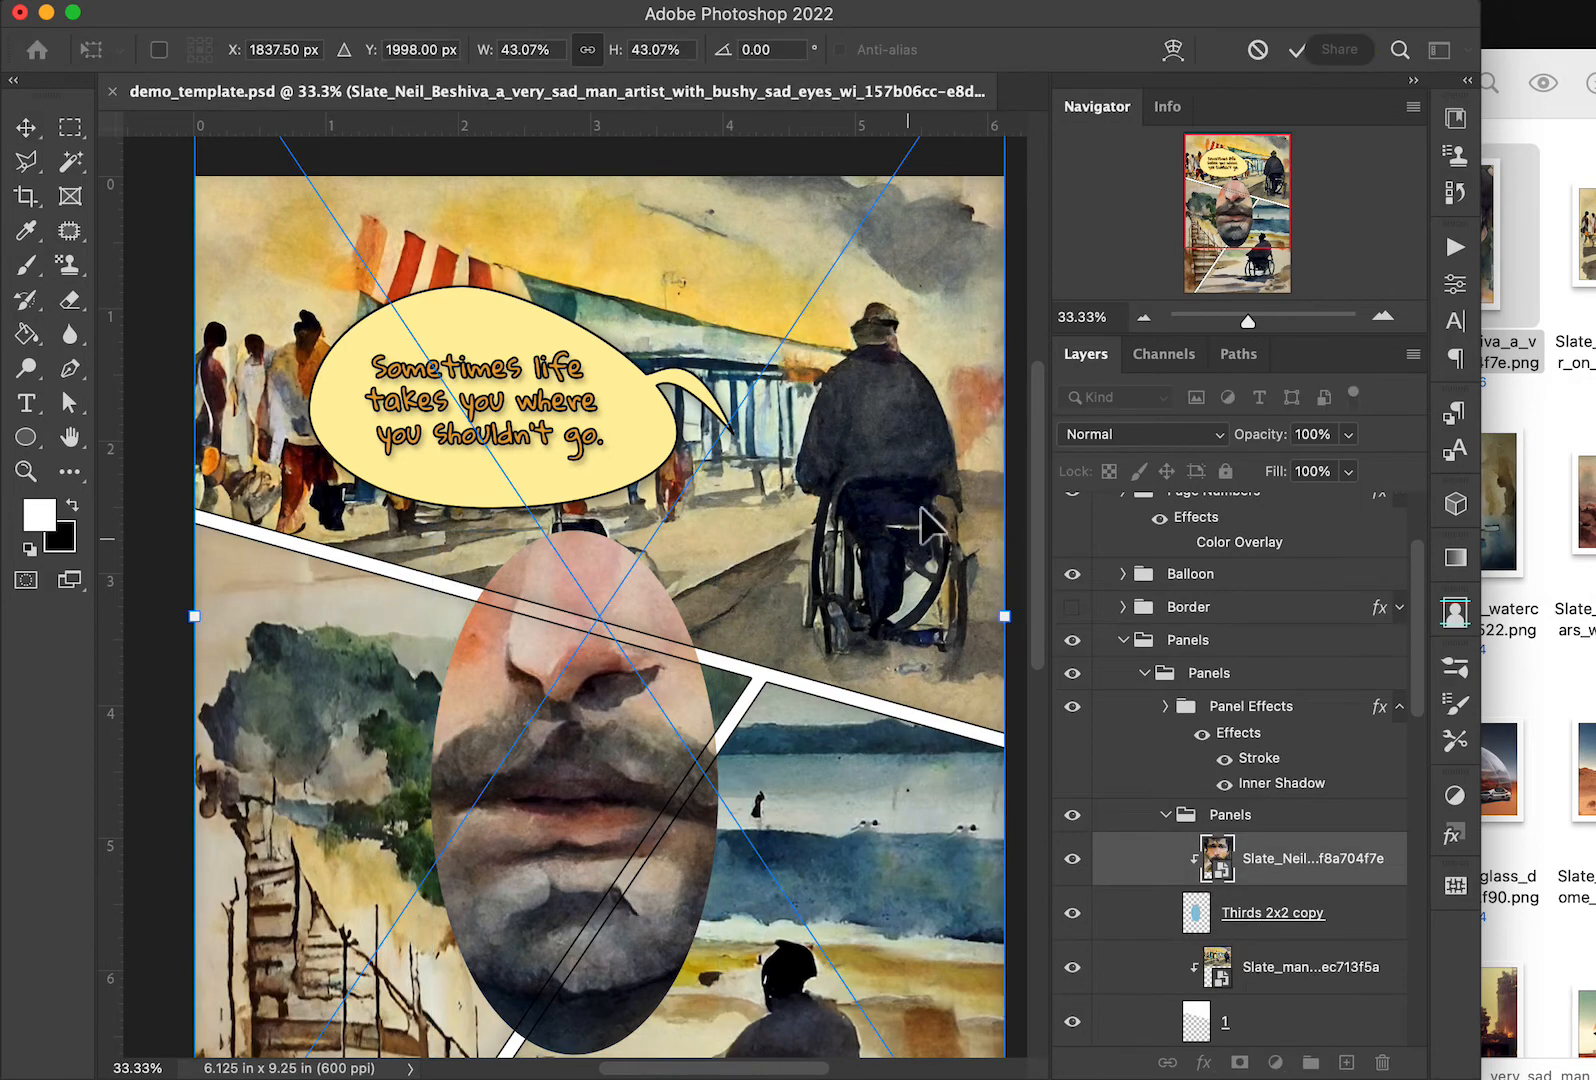
scroll(939, 410, "up", 3)
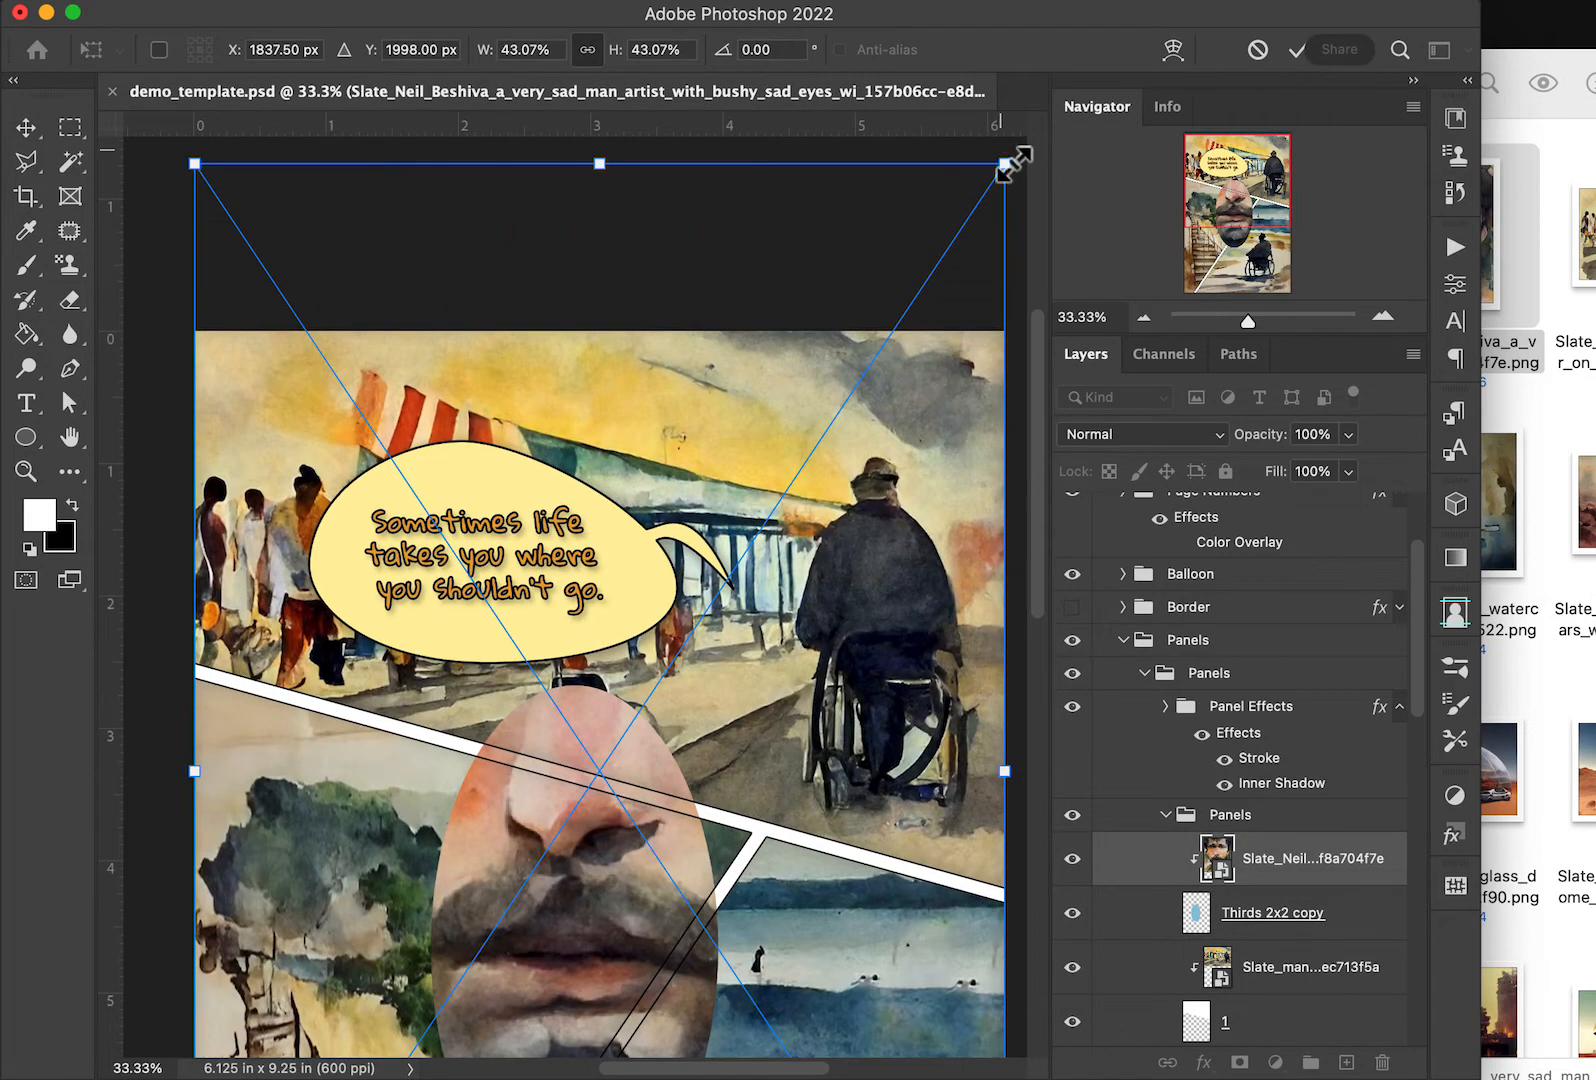
left_click_drag(1006, 168, 557, 829)
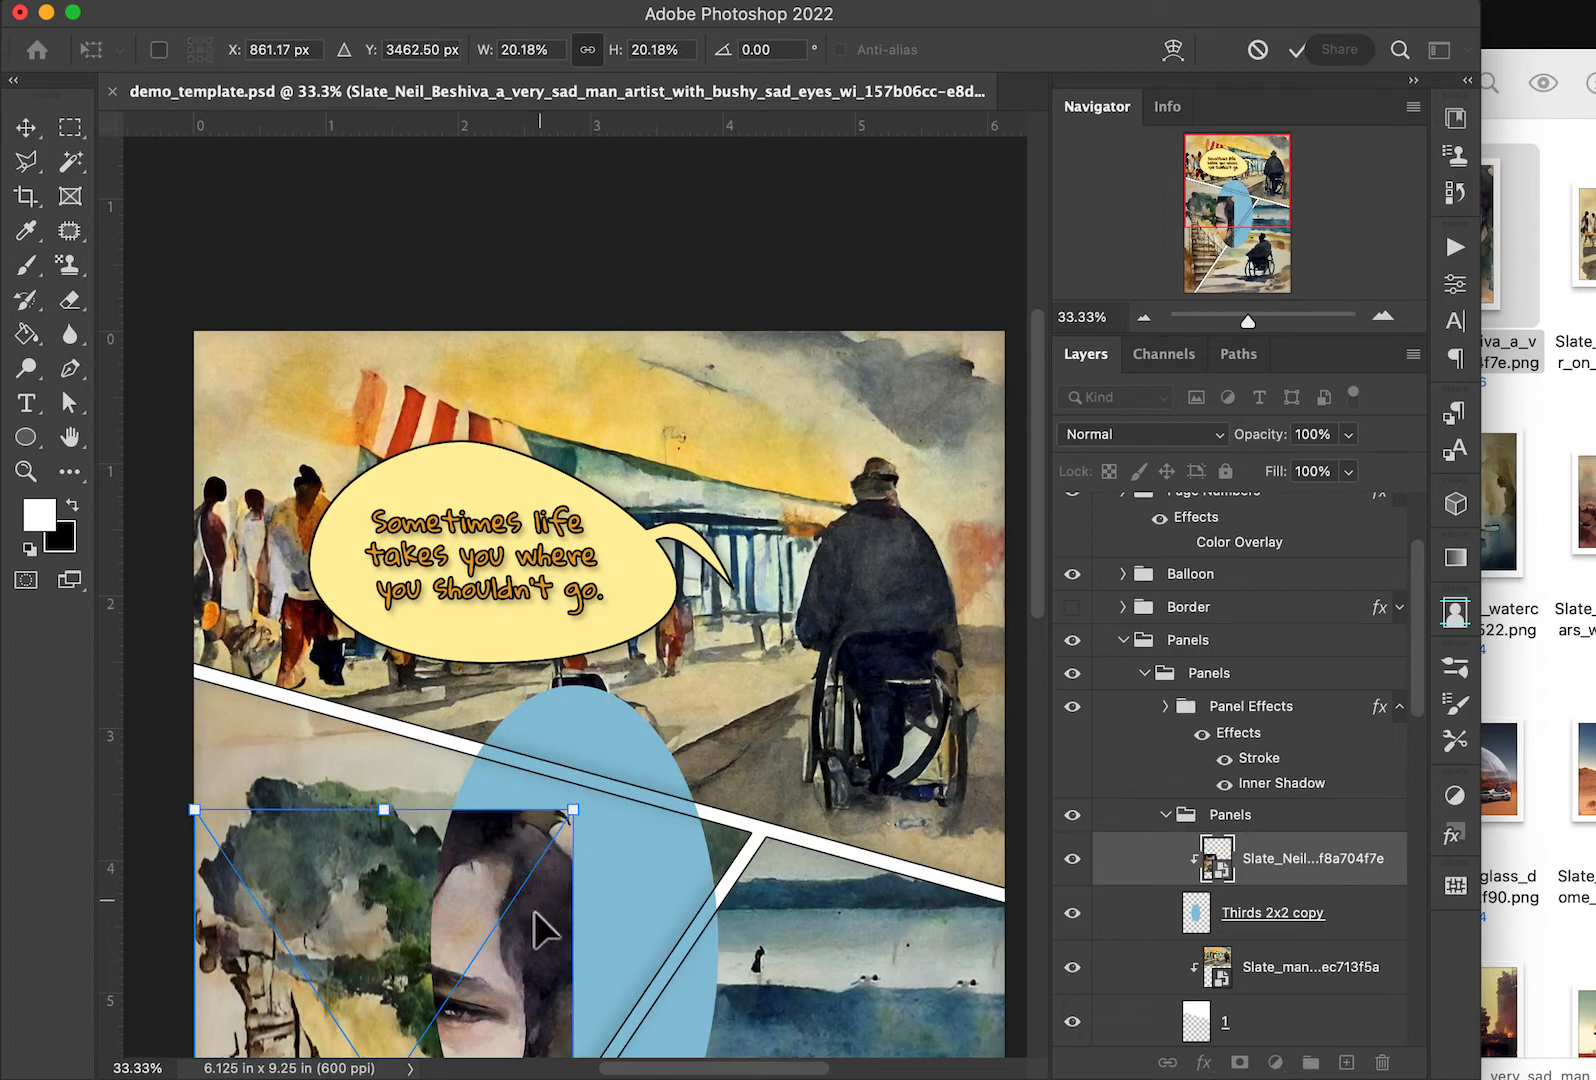
left_click_drag(531, 915, 748, 771)
scroll(838, 900, "down", 5)
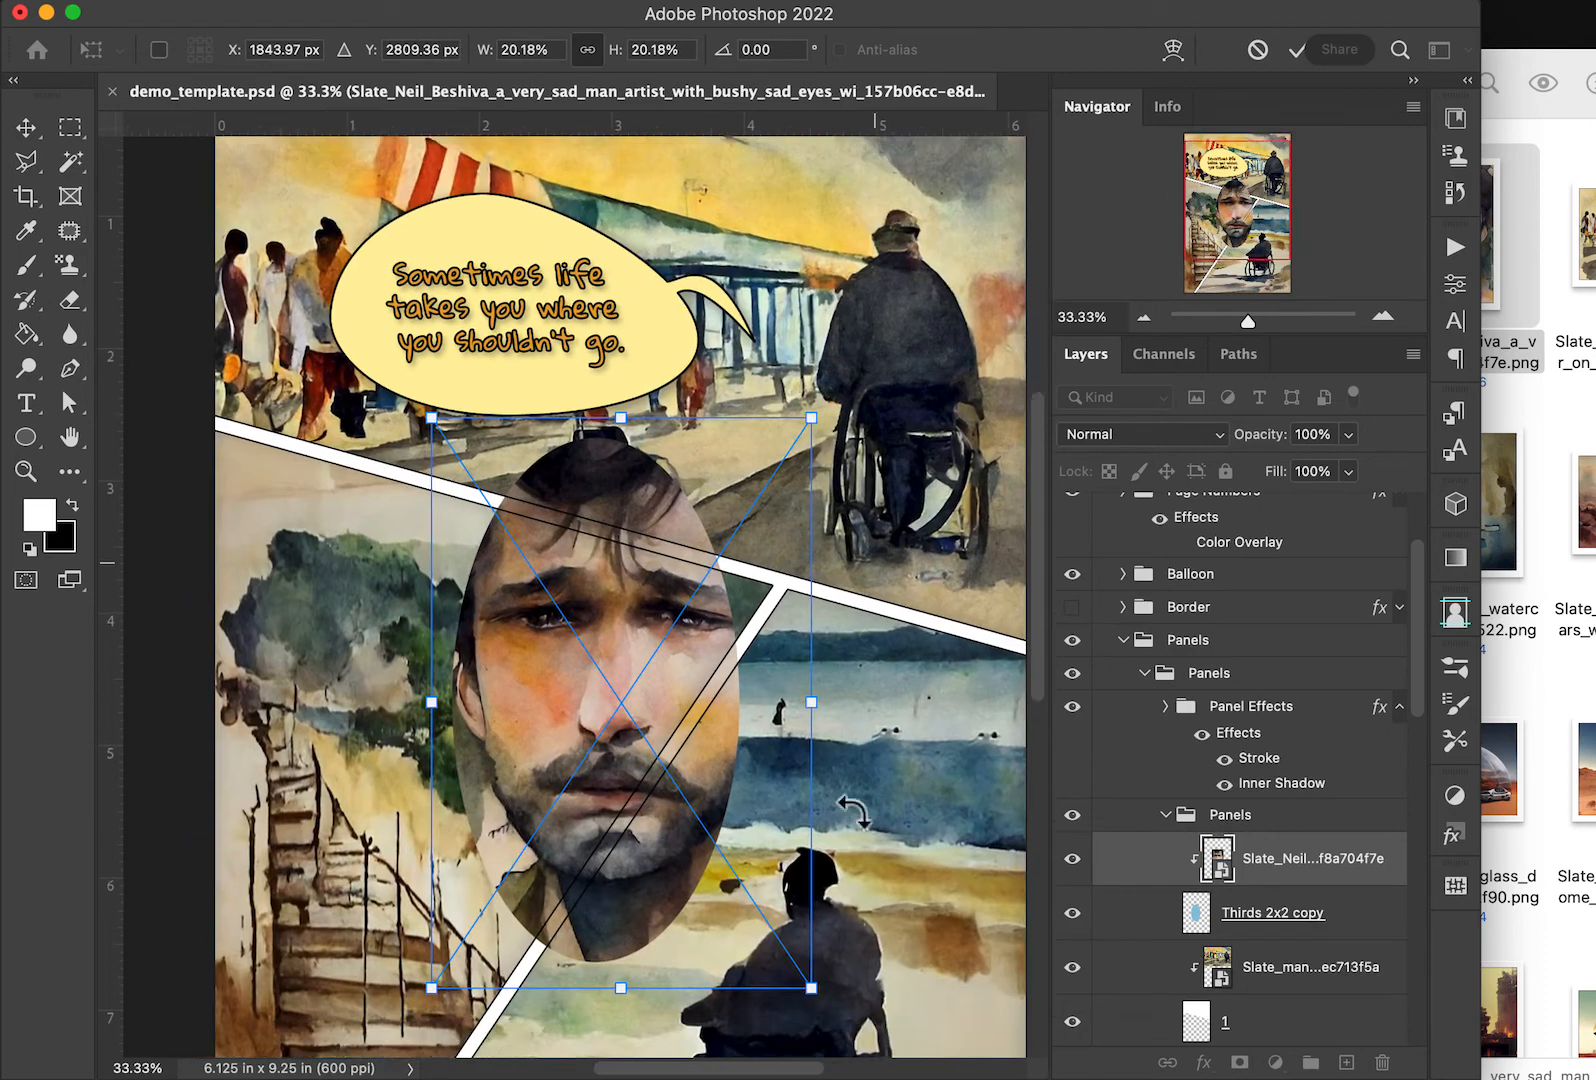
Fine-tune the portrait's size and shift it slightly lower so the whole face is framed by the oval
left_click_drag(812, 965, 752, 878)
left_click_drag(630, 767, 634, 838)
mouse_move(754, 467)
left_mouse_down()
mouse_move(728, 420)
mouse_move(795, 418)
mouse_move(770, 448)
left_mouse_up()
key("Return")
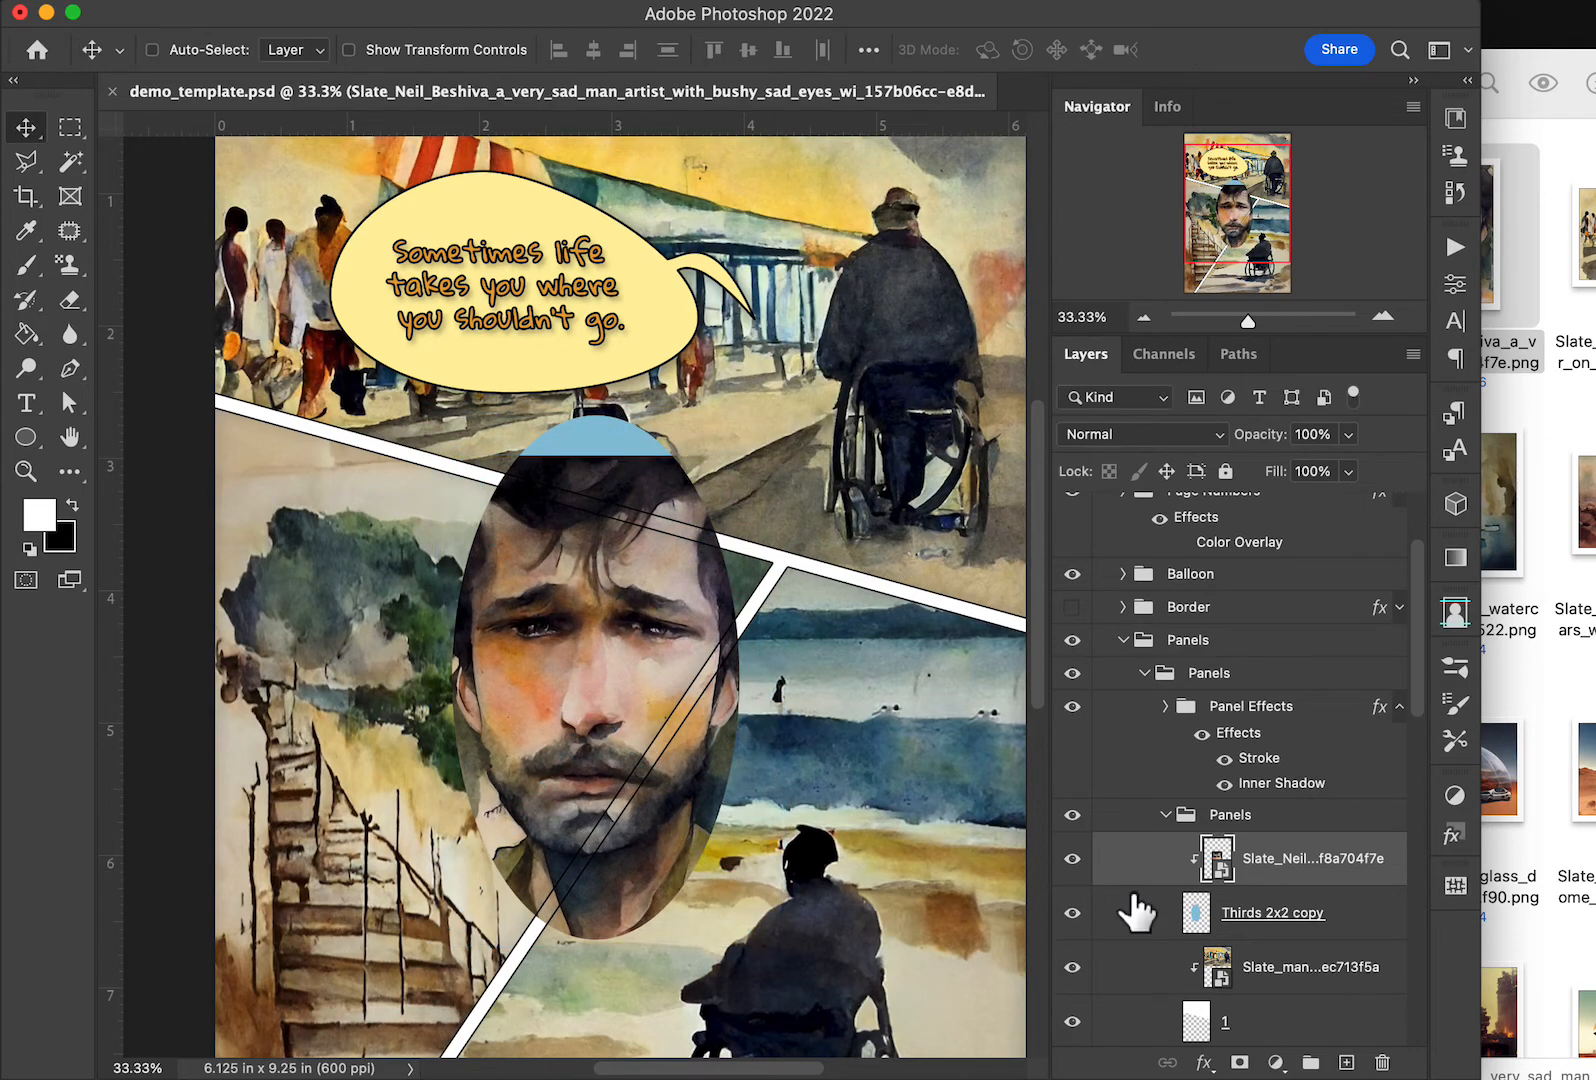
Shorten the oval from its upper edge so the portrait fills it completely
left_click(1198, 912)
key("super+t")
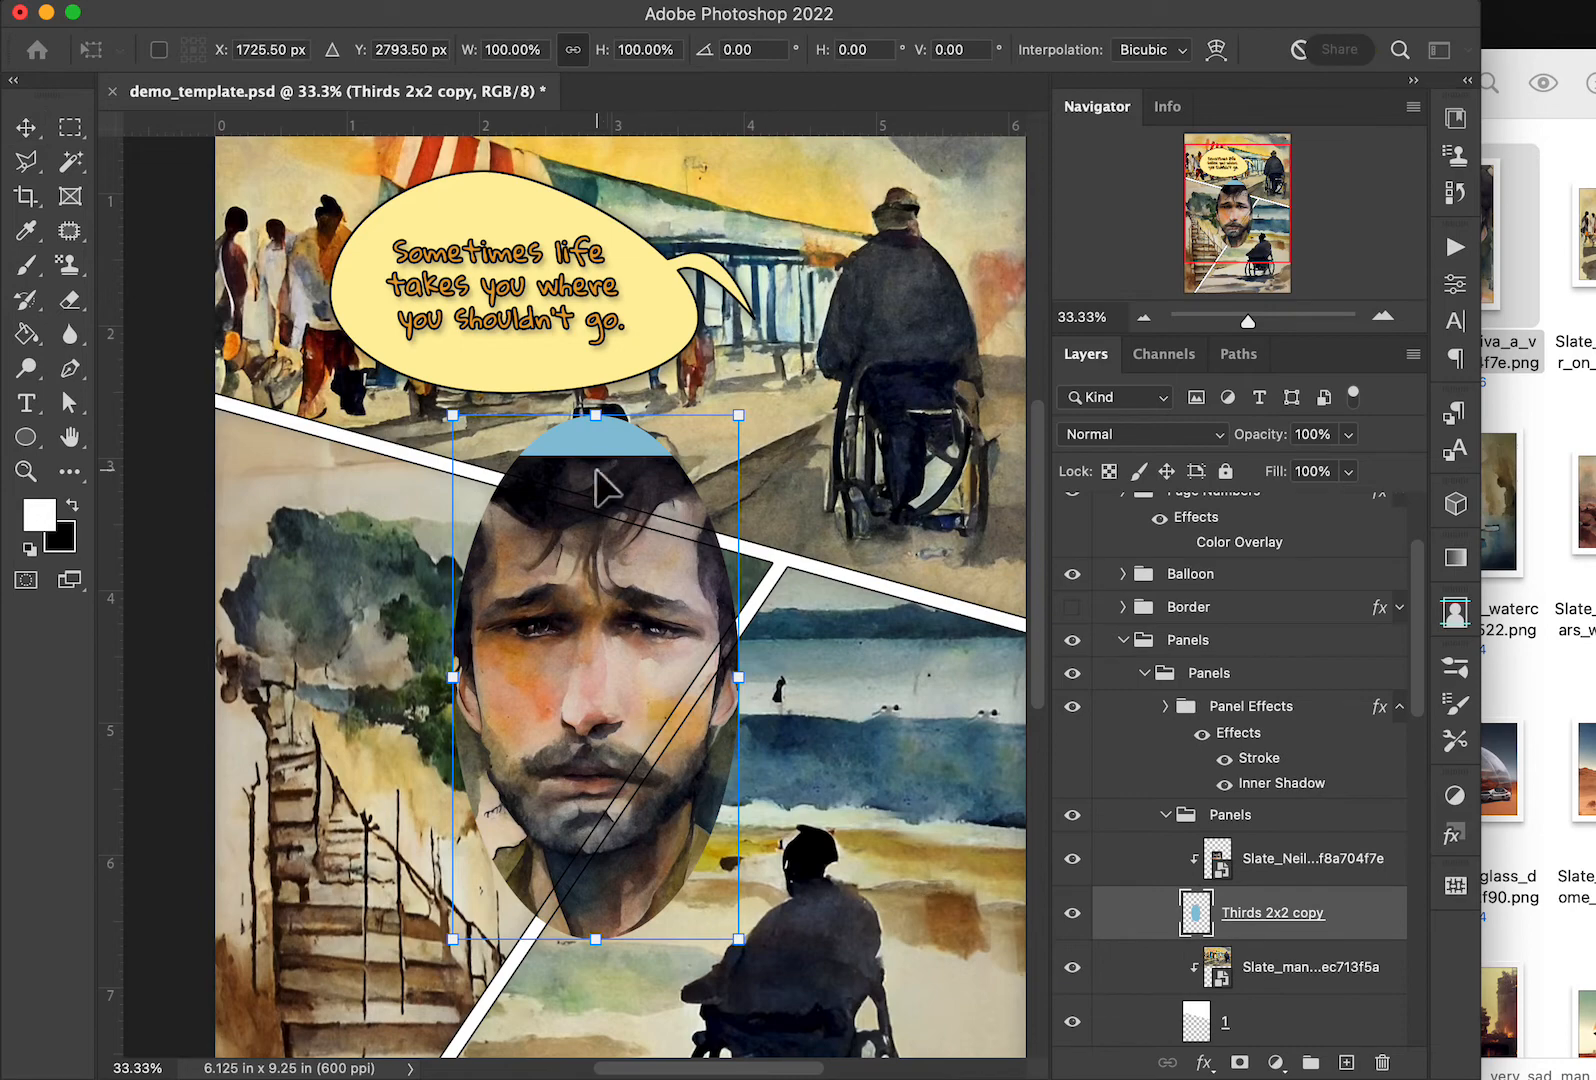
left_click_drag(600, 420, 596, 462)
key("Return")
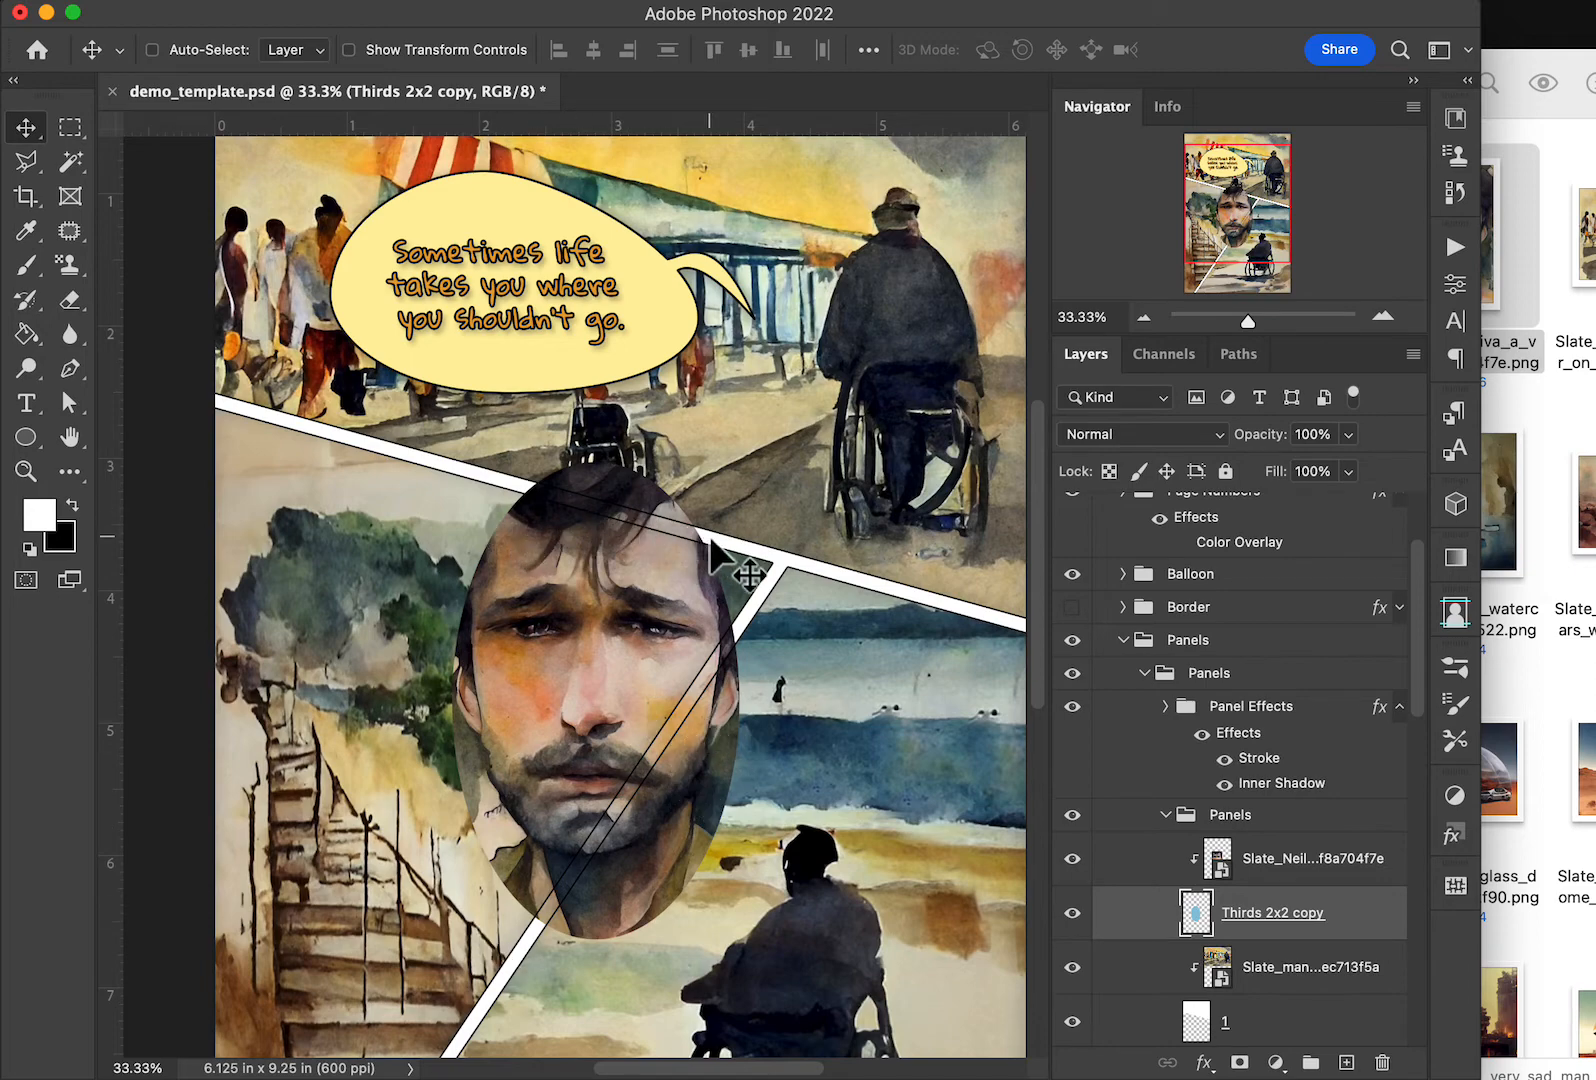
Move the oval and its clipped portrait together above the Panel Effects group
left_click(1240, 872, "shift")
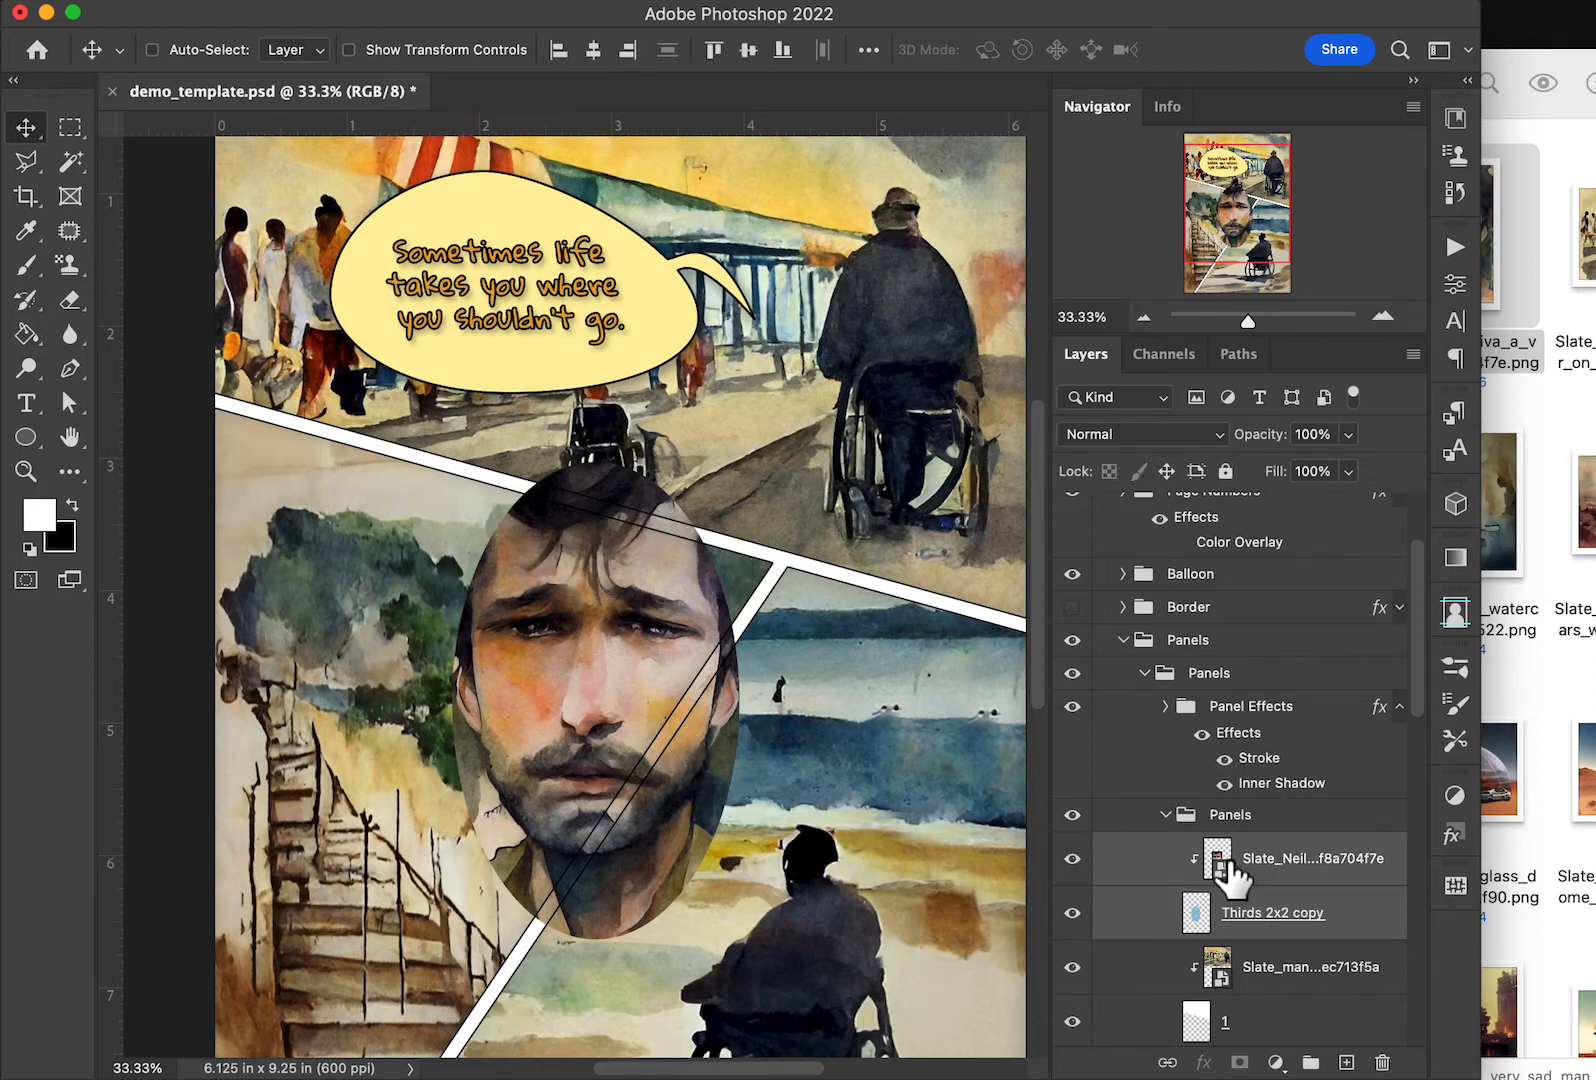
left_click_drag(1228, 862, 1200, 700)
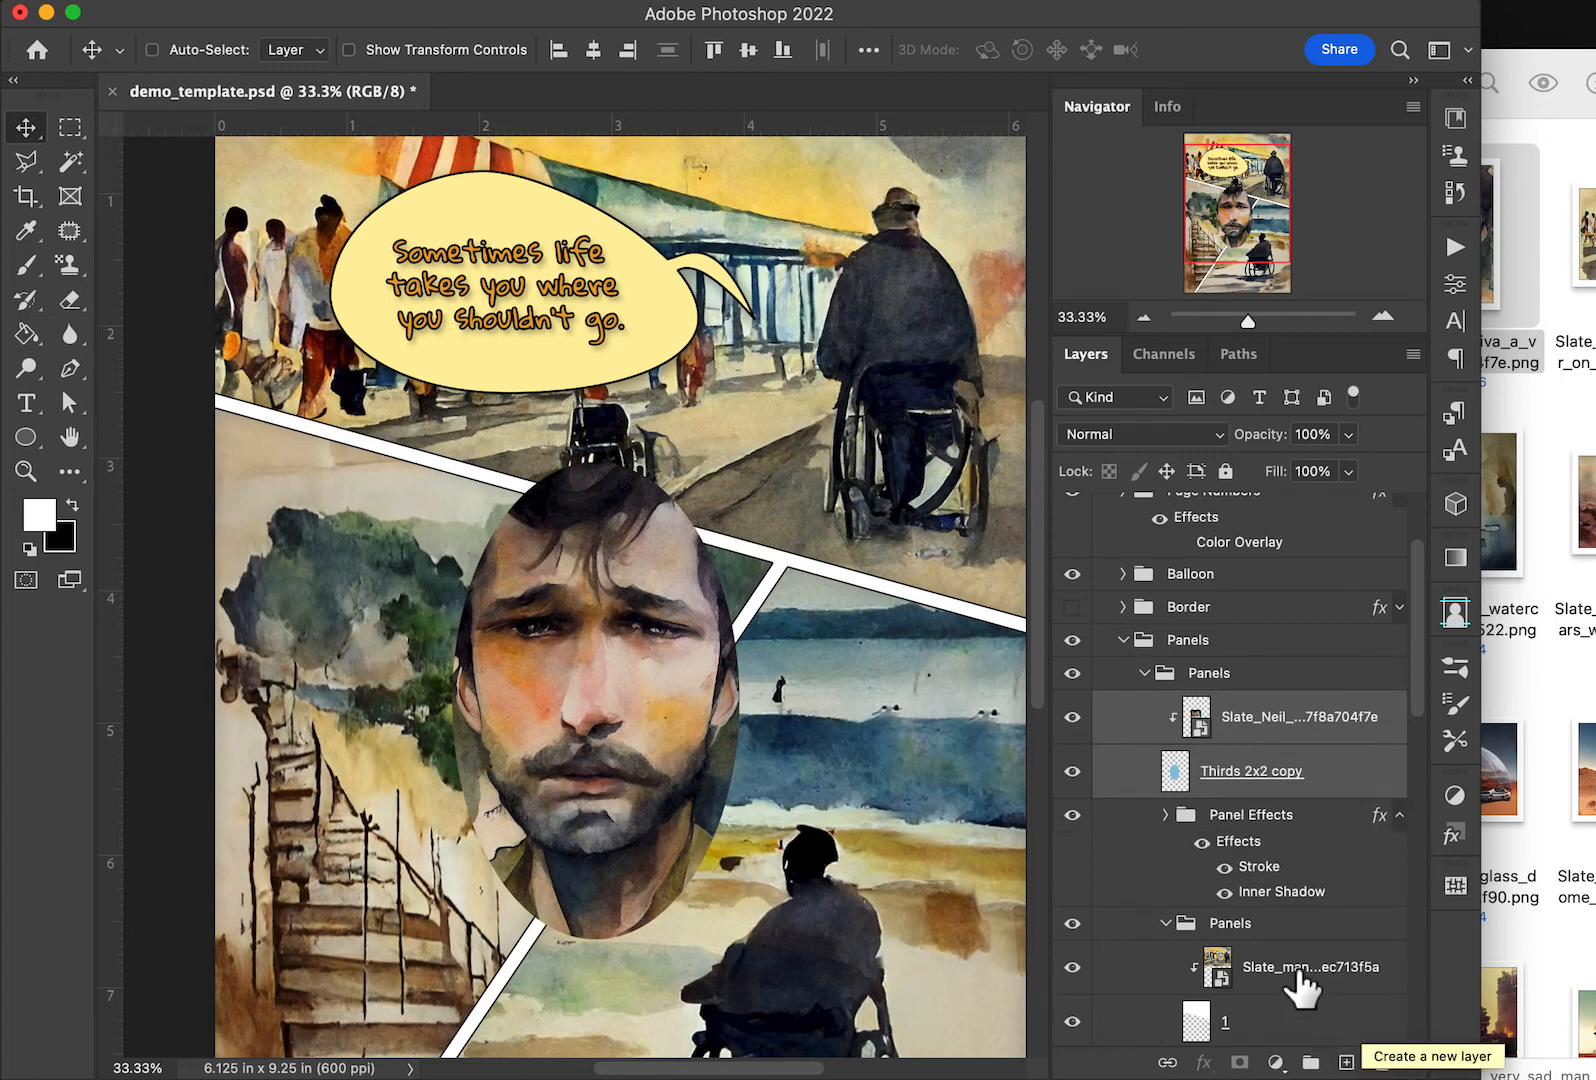
left_click(1190, 822)
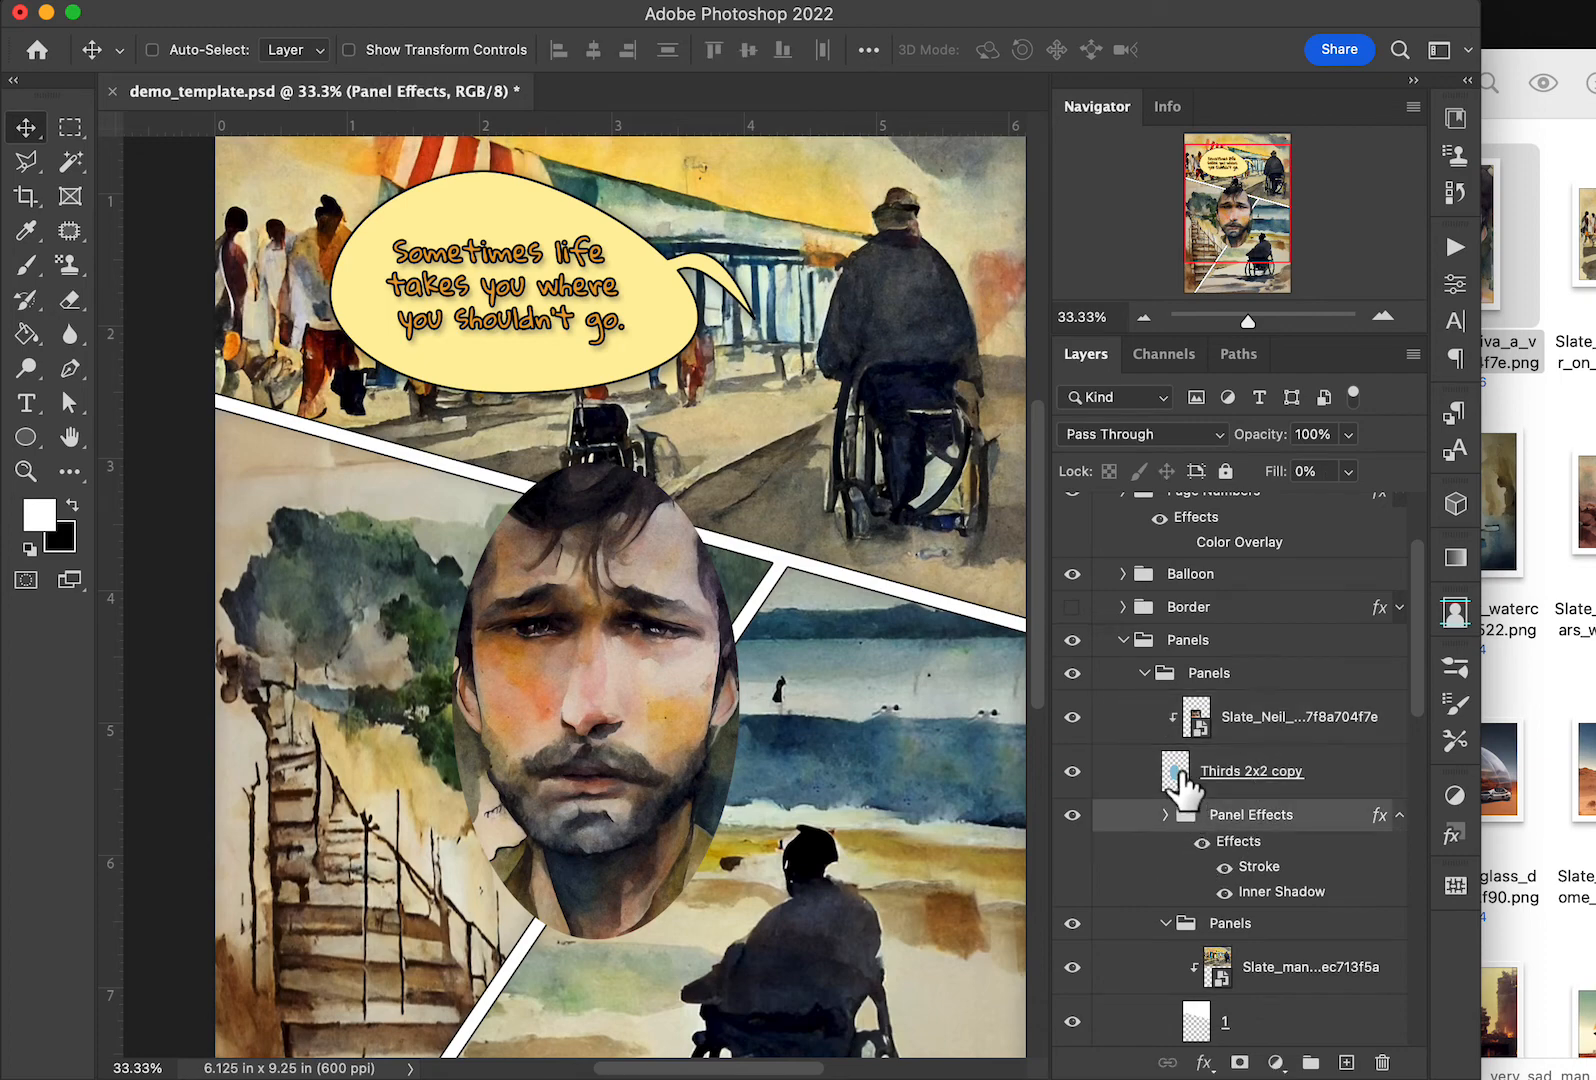
Duplicate the oval, place the unclipped oval layer above the portrait and set its fill to 0%
left_click(1180, 772)
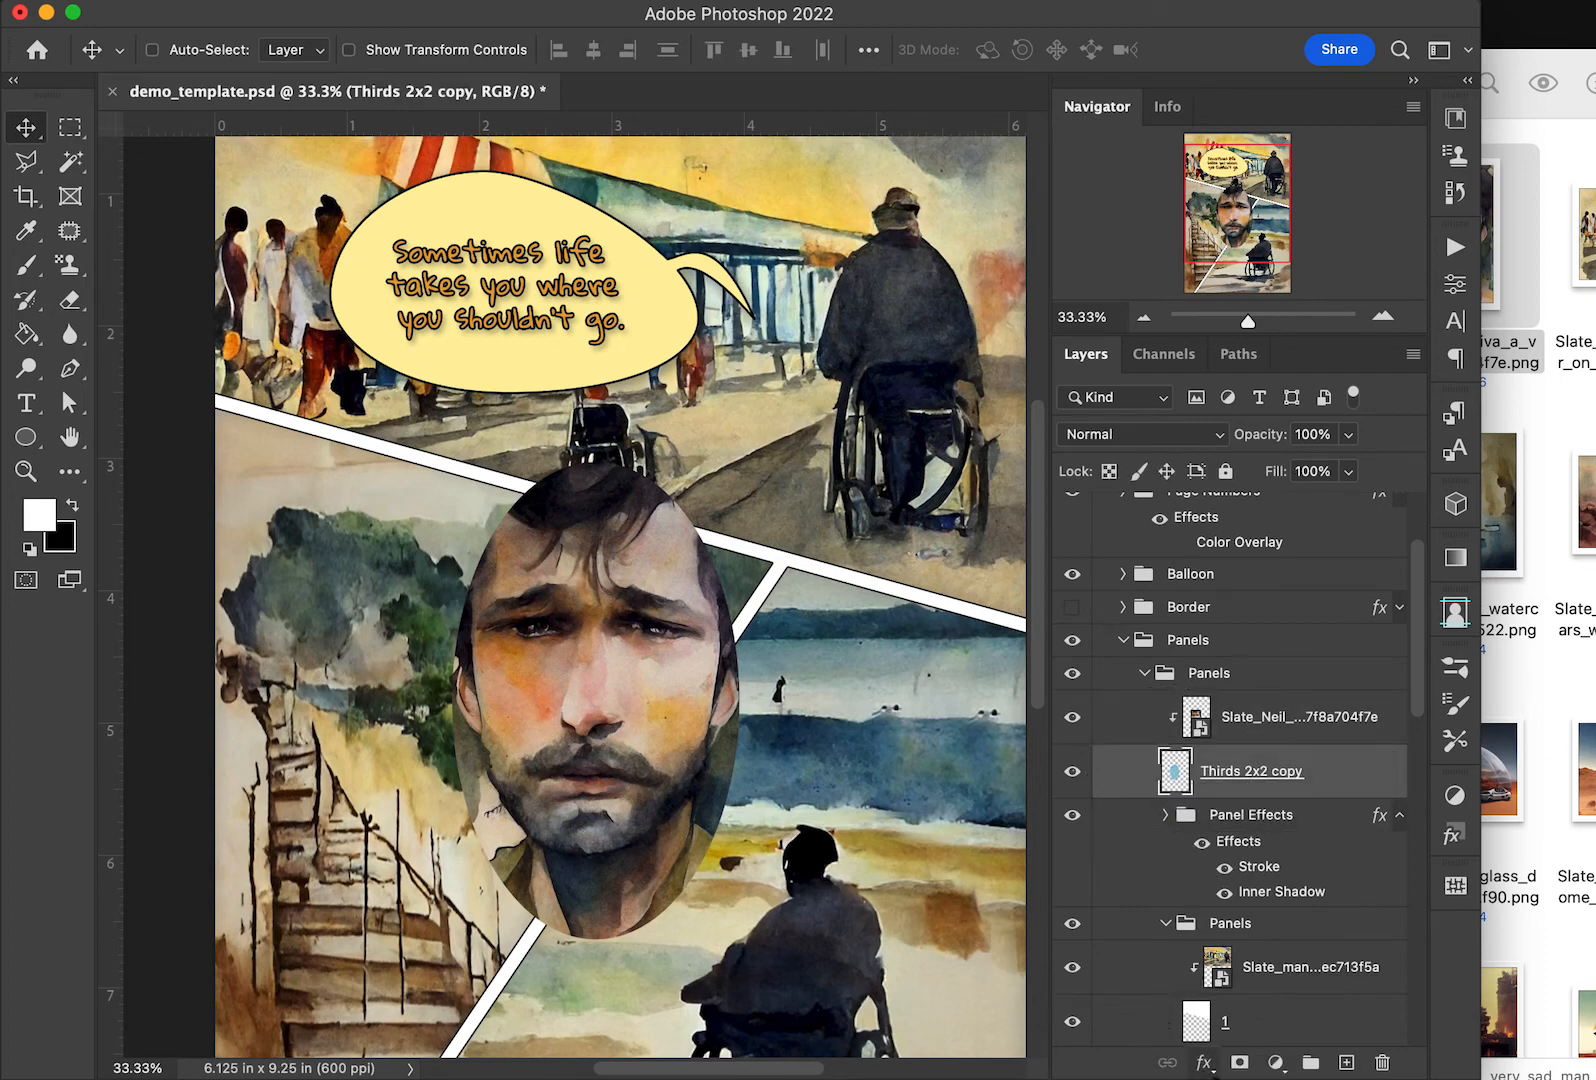
key("super+j")
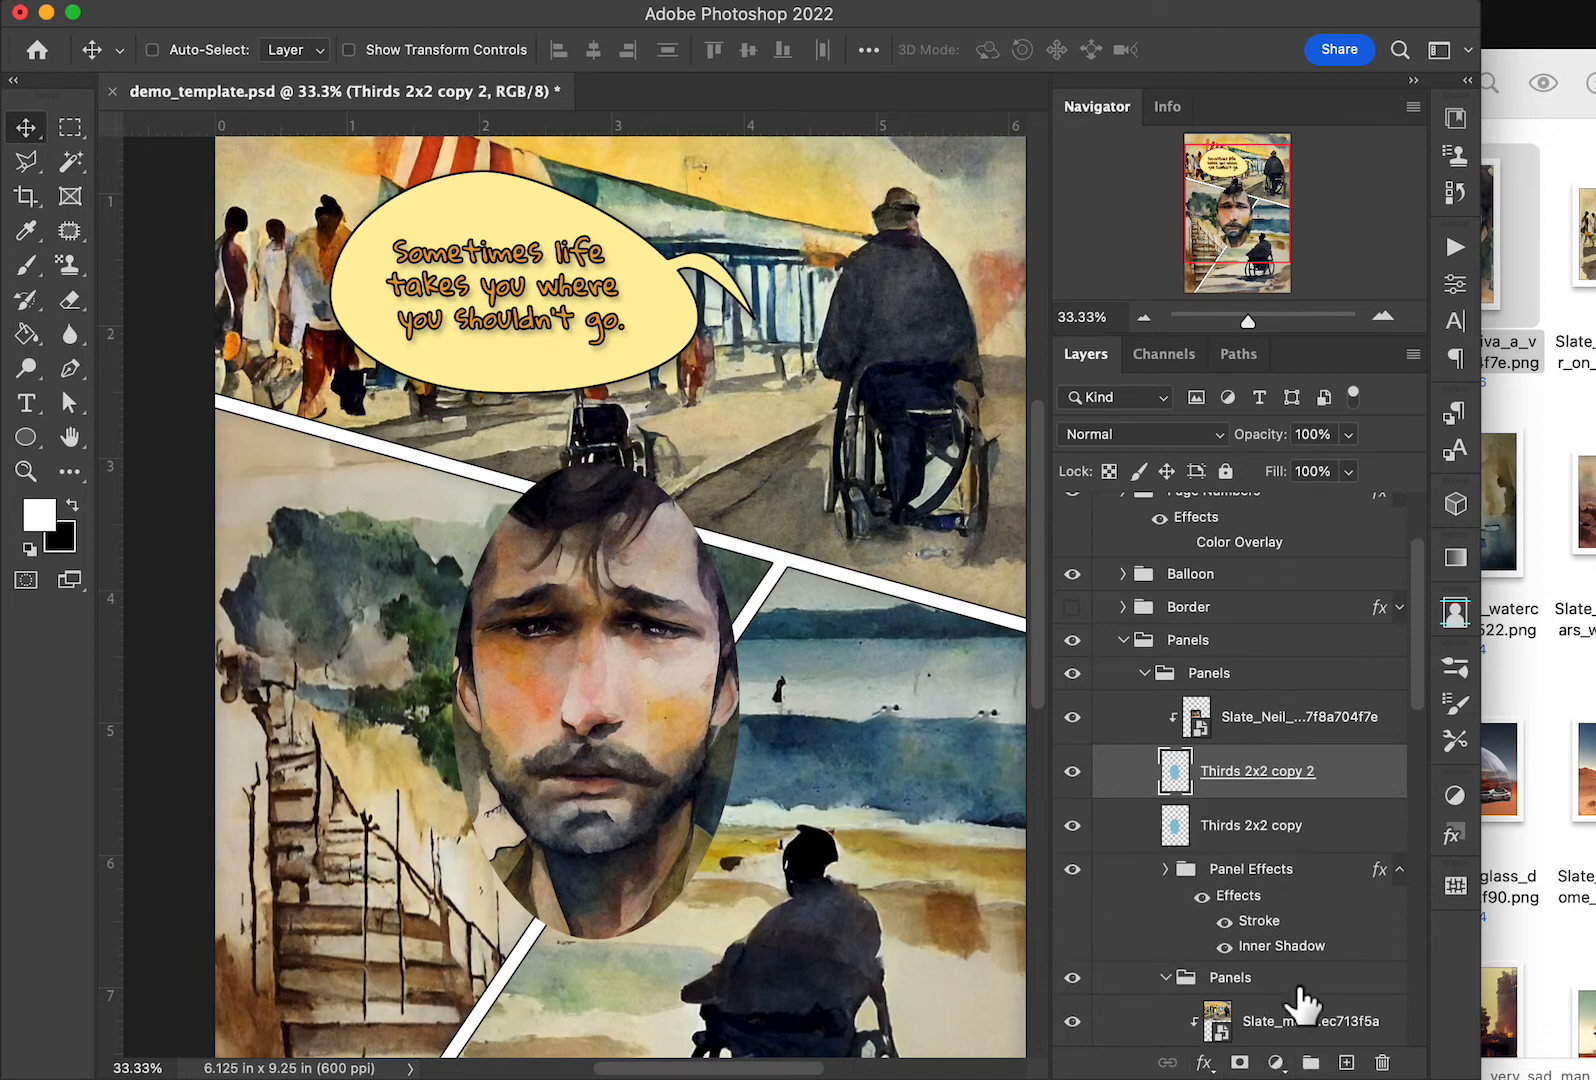
left_click_drag(1176, 825, 1195, 700)
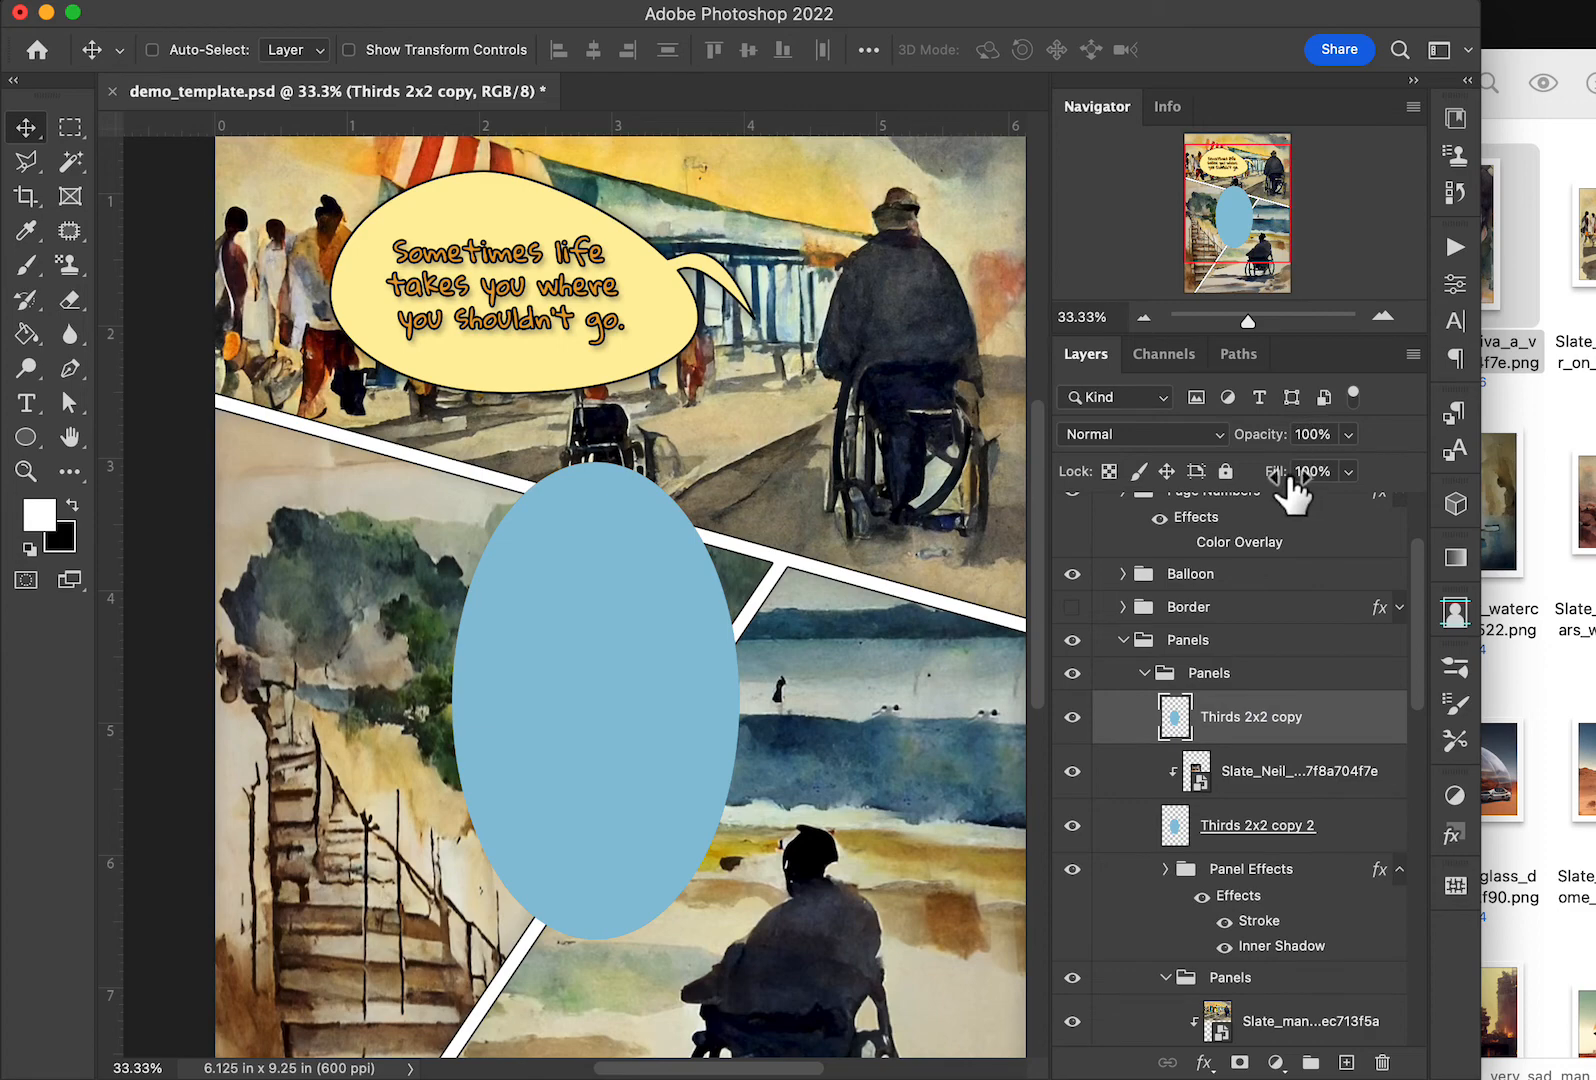
left_click_drag(1290, 474, 1115, 470)
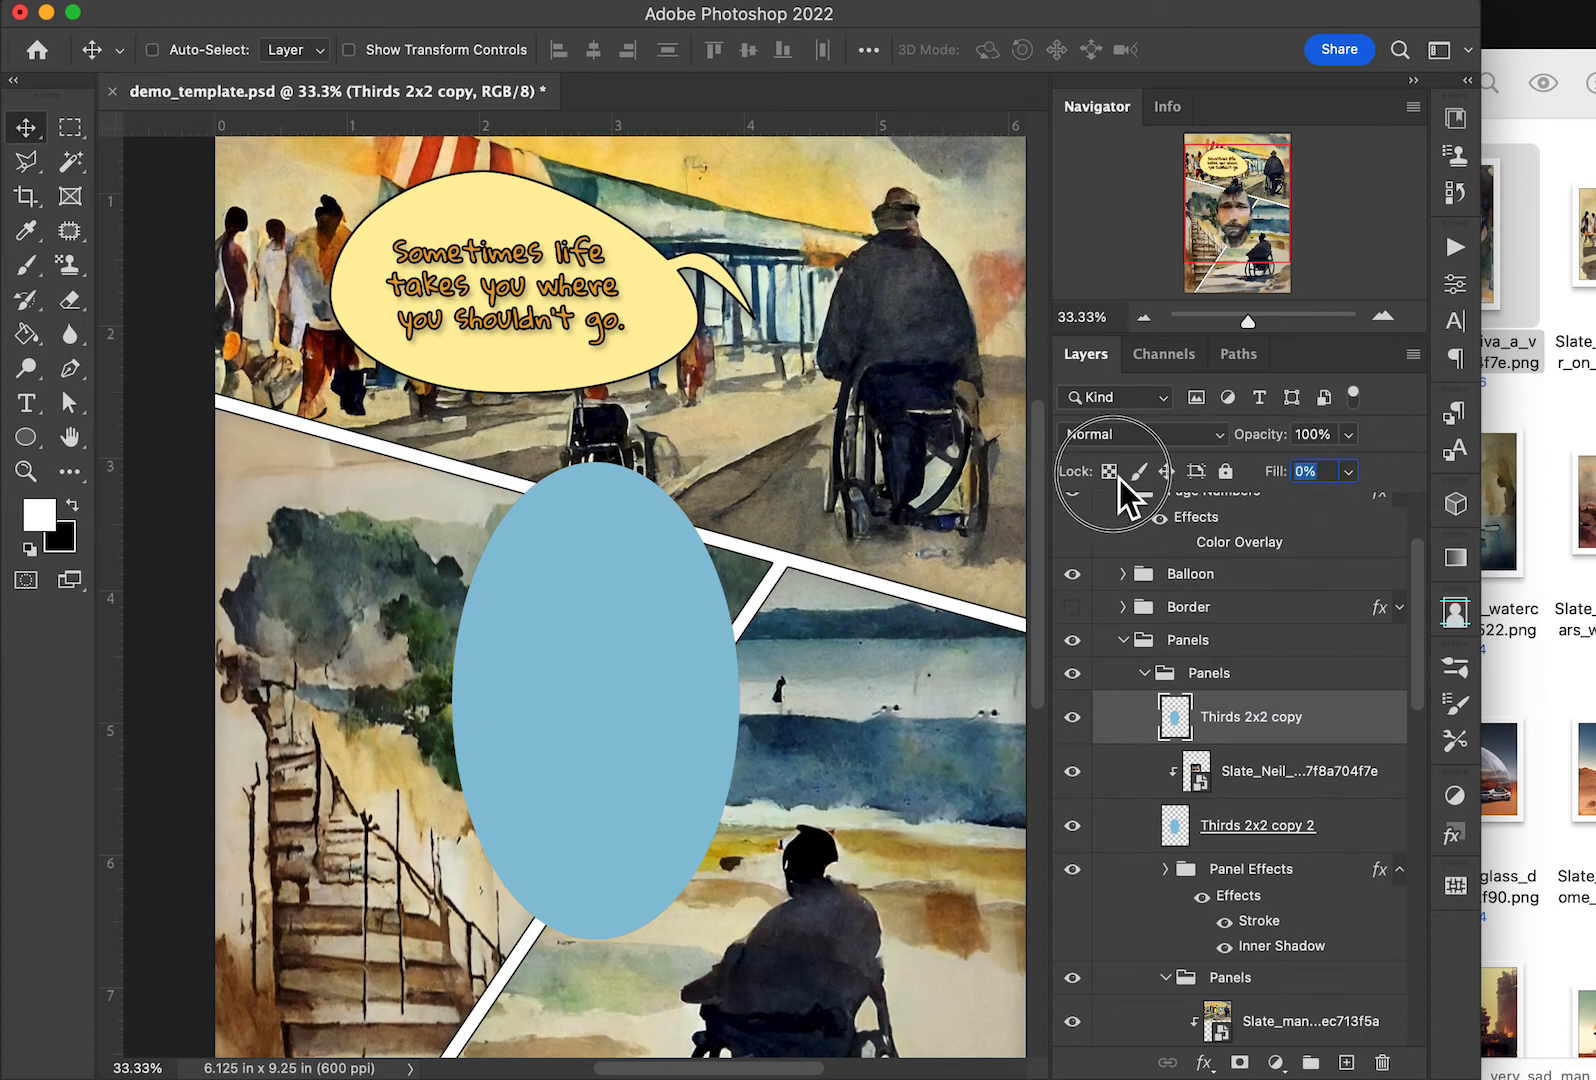
Add a black outside Stroke at 100% opacity to the unfilled oval and thicken it slightly
left_click(1206, 1063)
left_click(1247, 791)
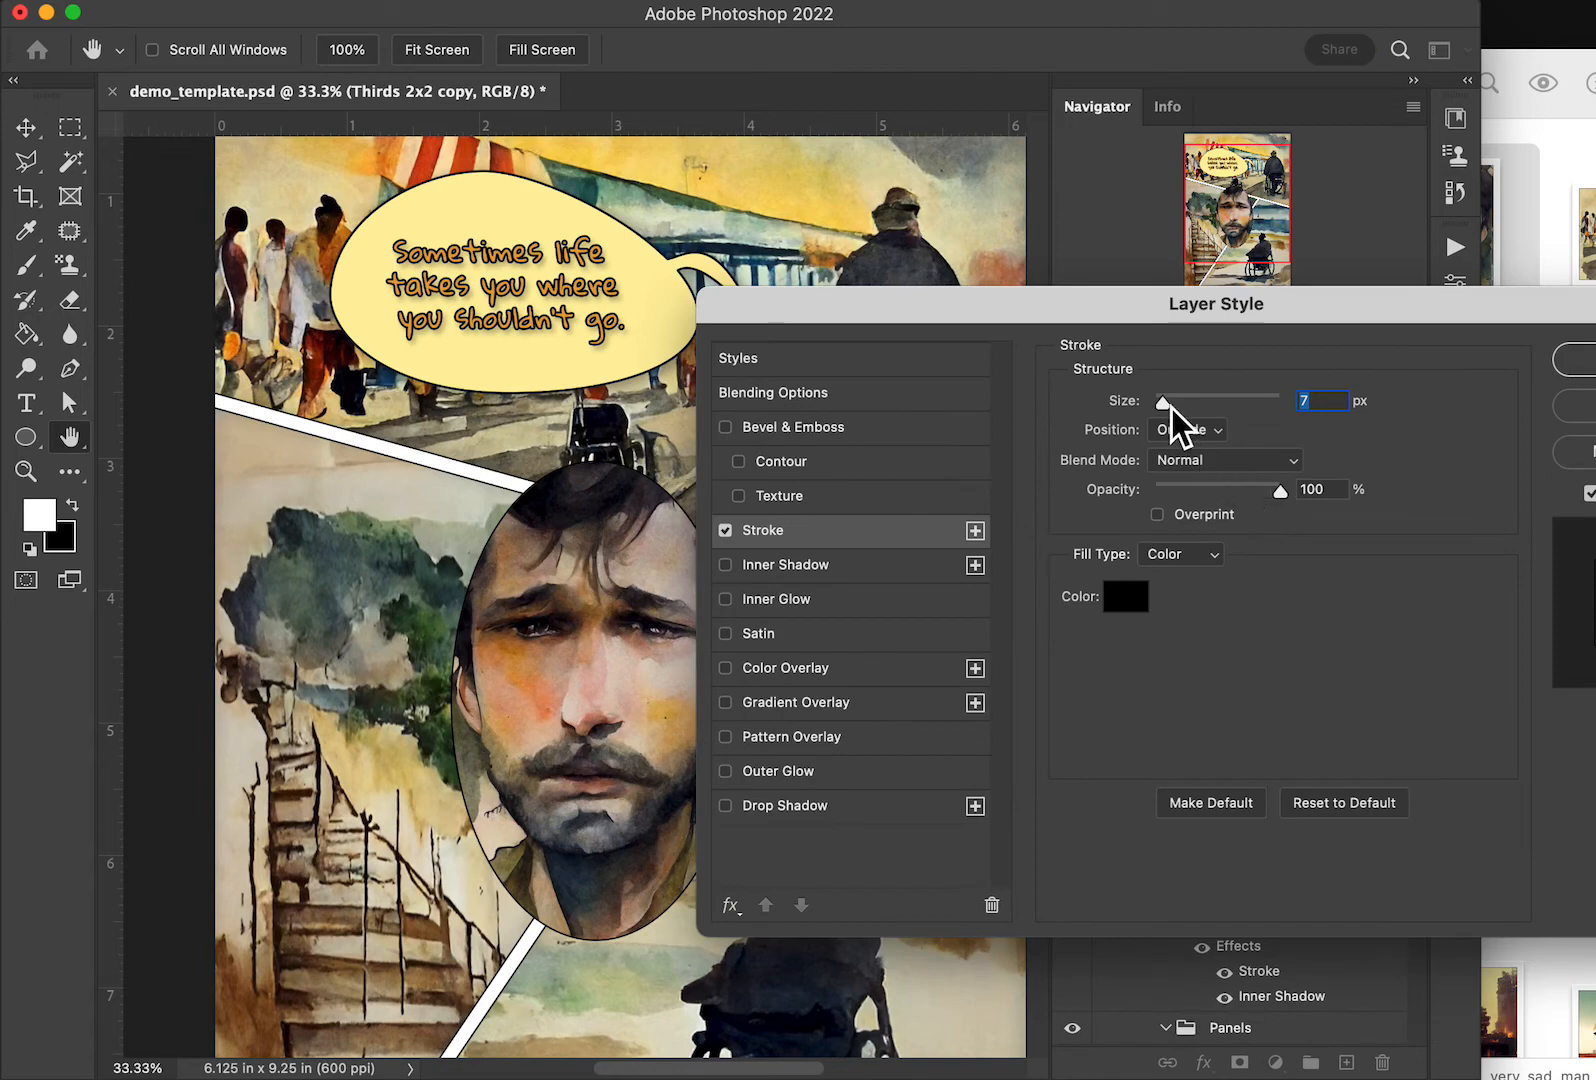
left_click_drag(1171, 406, 1172, 402)
key("Return")
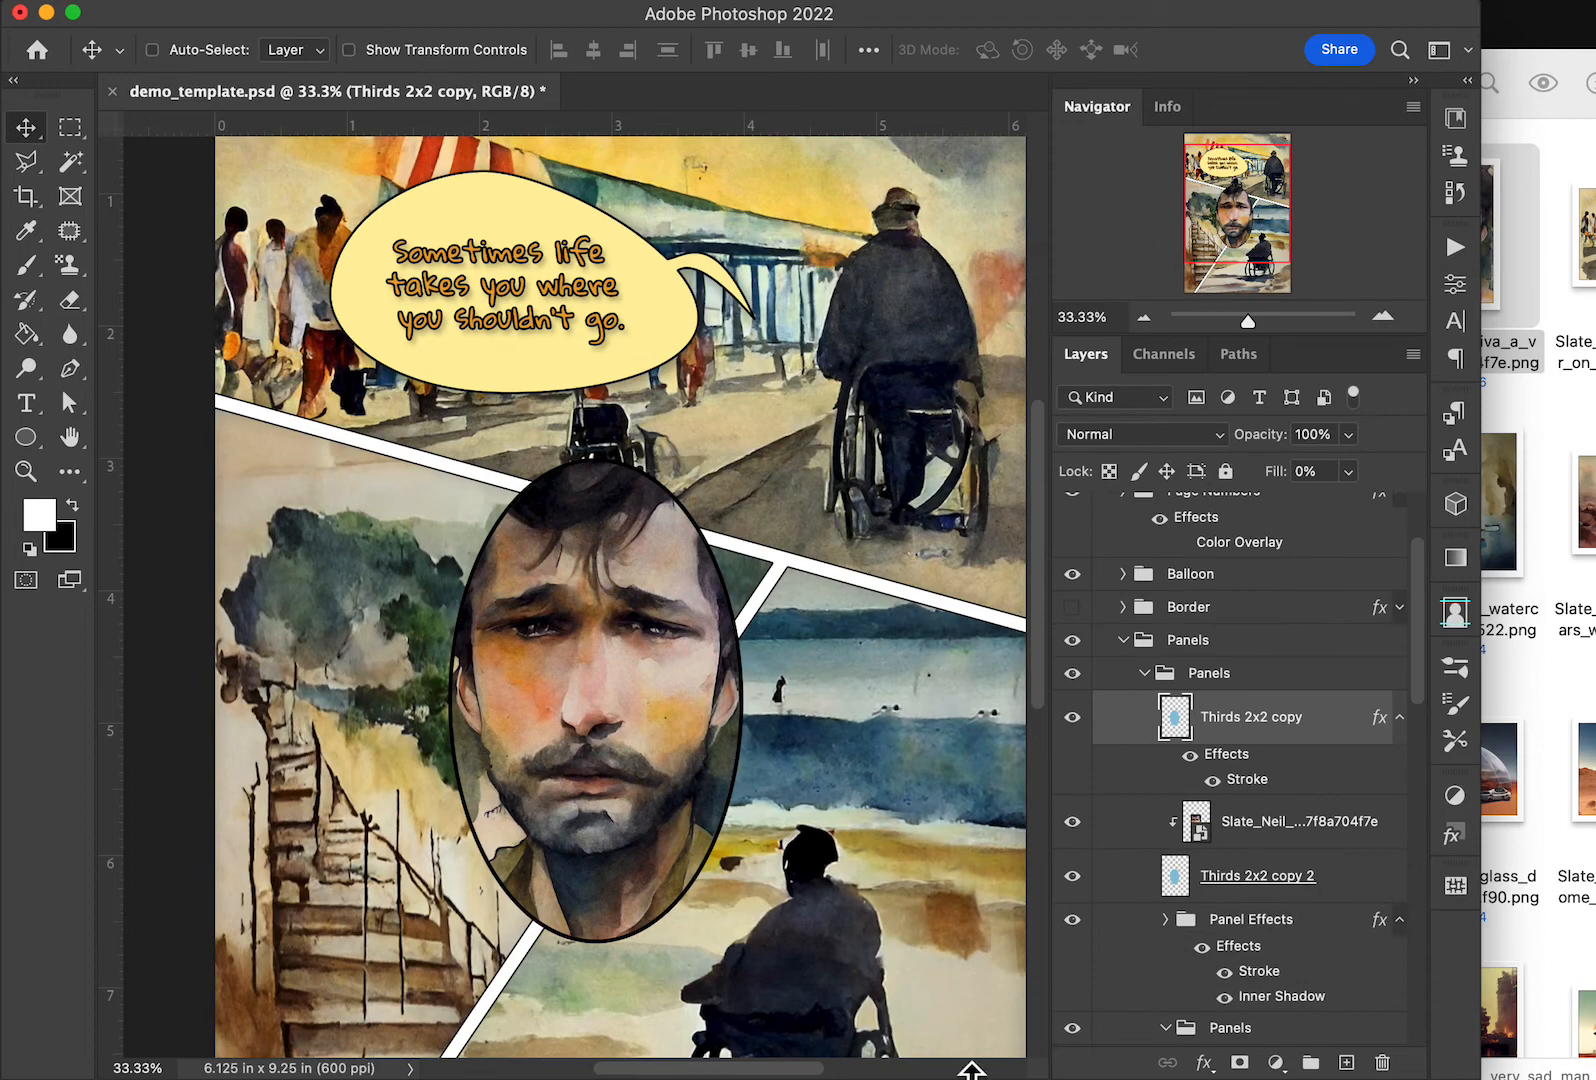
Collapse the Panels and Measured Panels groups and review the whole comic page at 25% zoom
left_click(1124, 640)
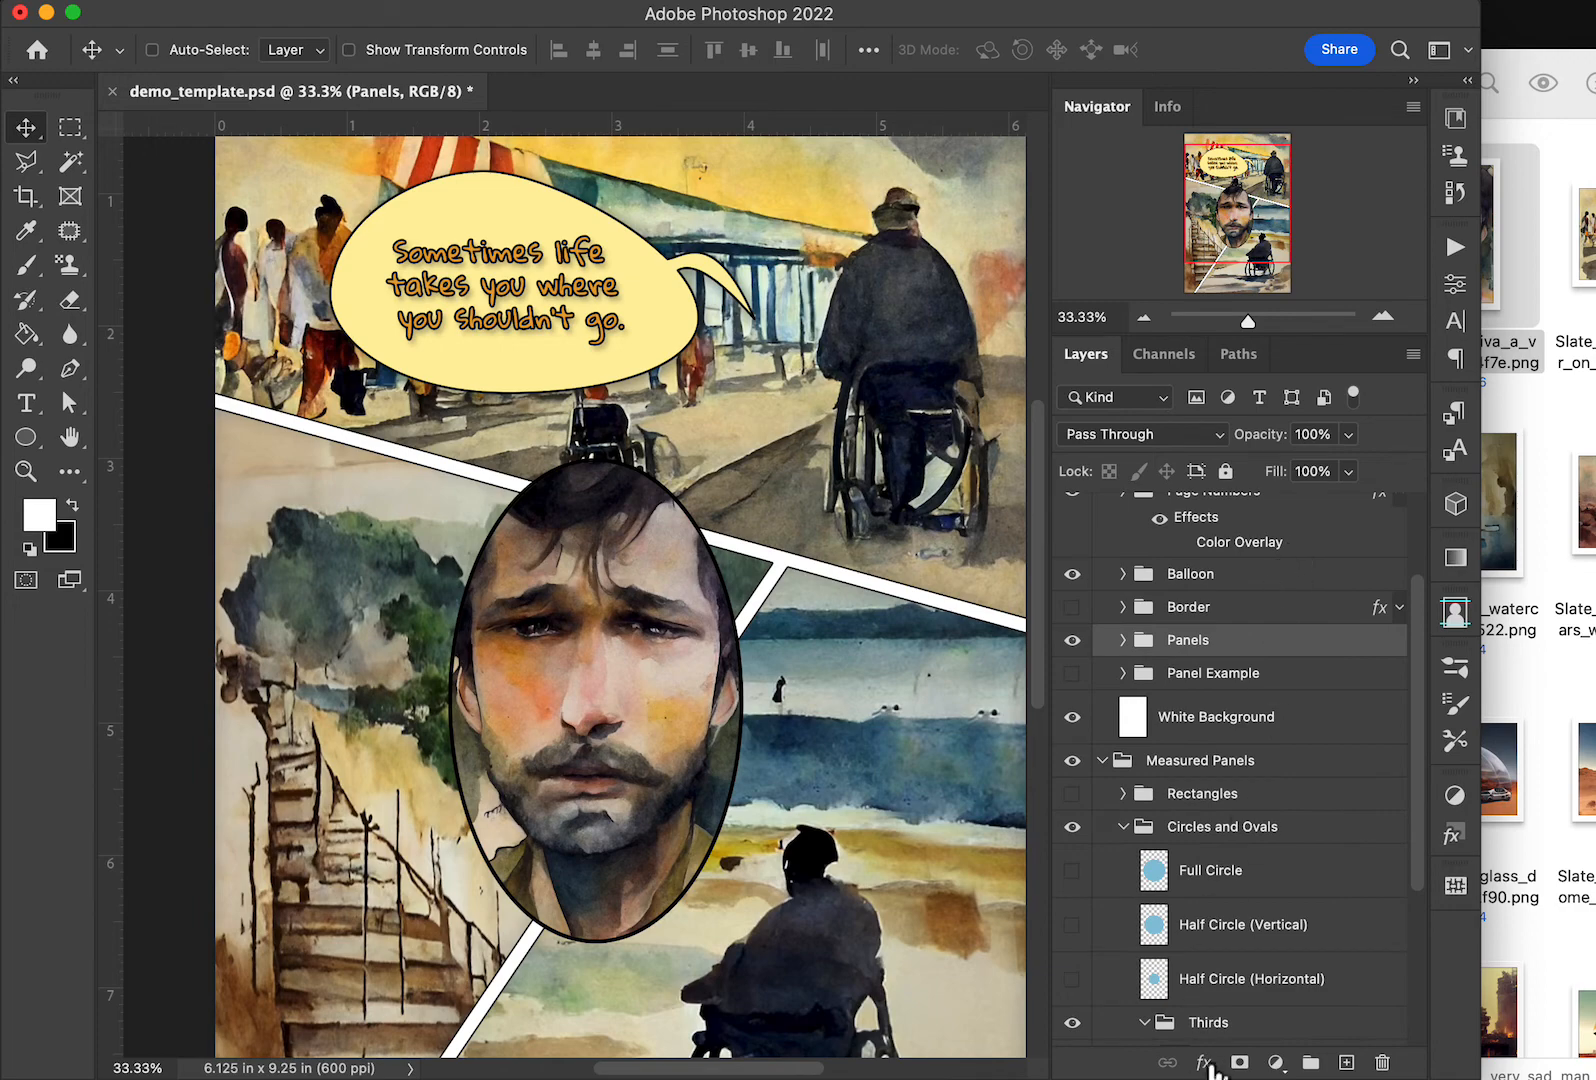
left_click(1103, 762)
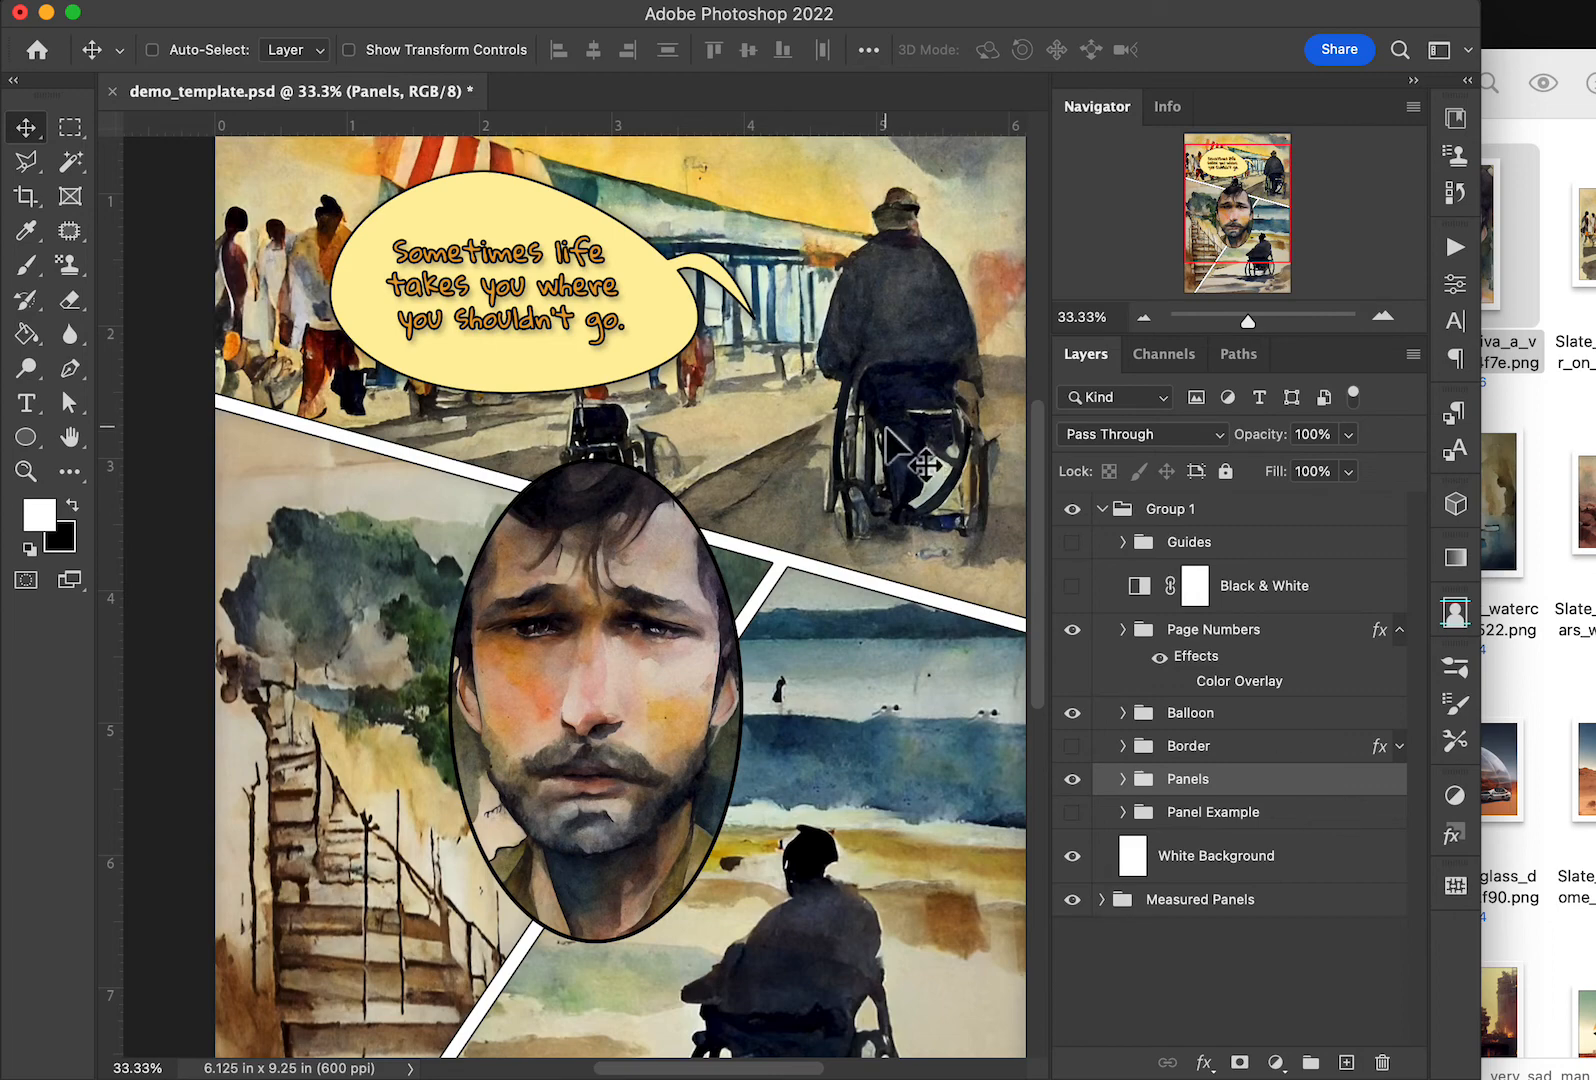
scroll(883, 424, "up", 3)
scroll(883, 424, "down", 5)
scroll(883, 424, "down", 2)
scroll(883, 424, "left", 2)
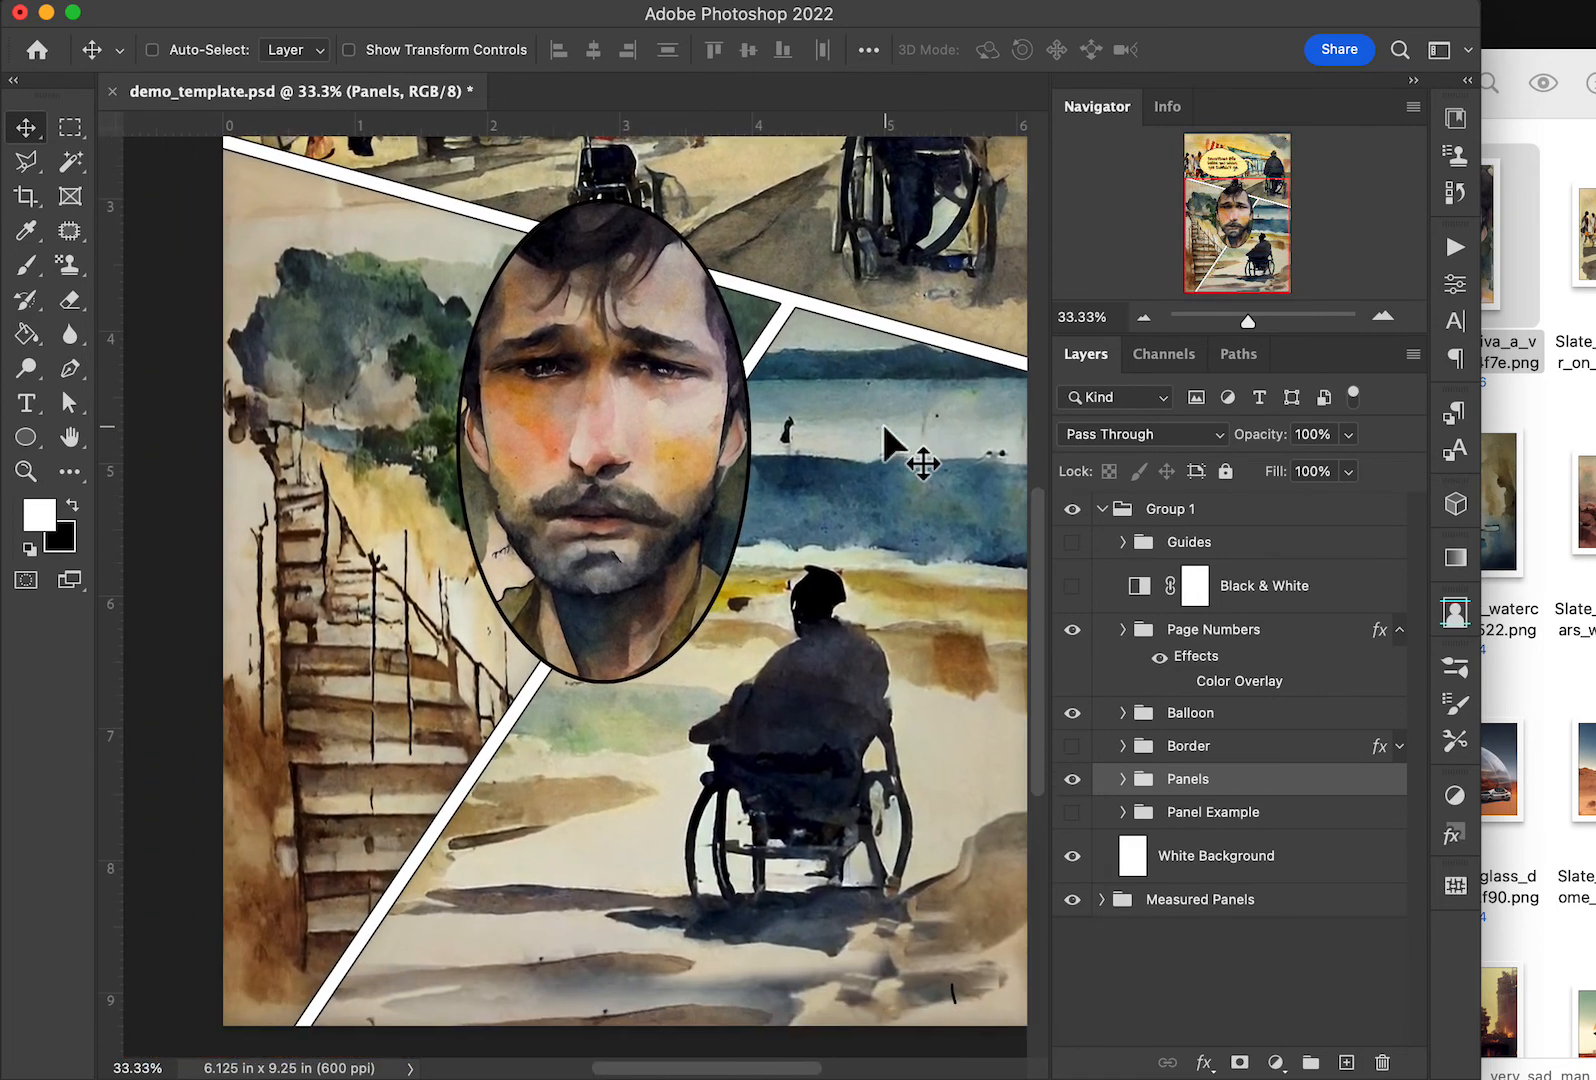
scroll(890, 471, "up", 3)
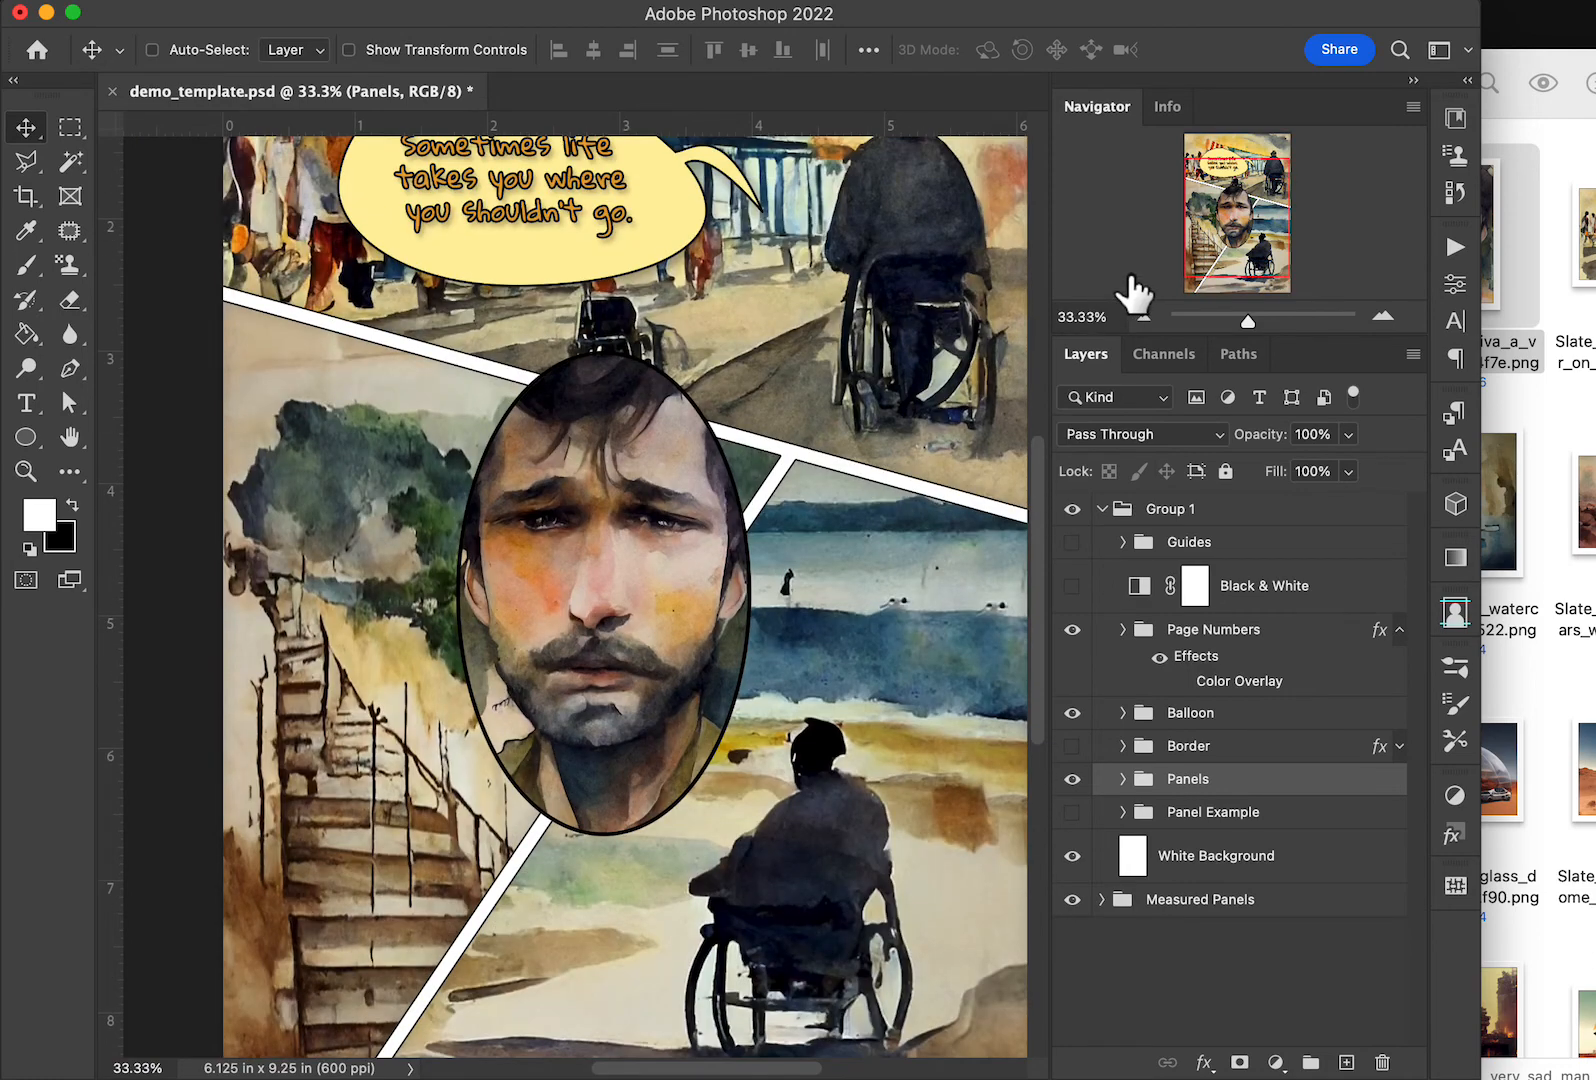
left_click(1143, 317)
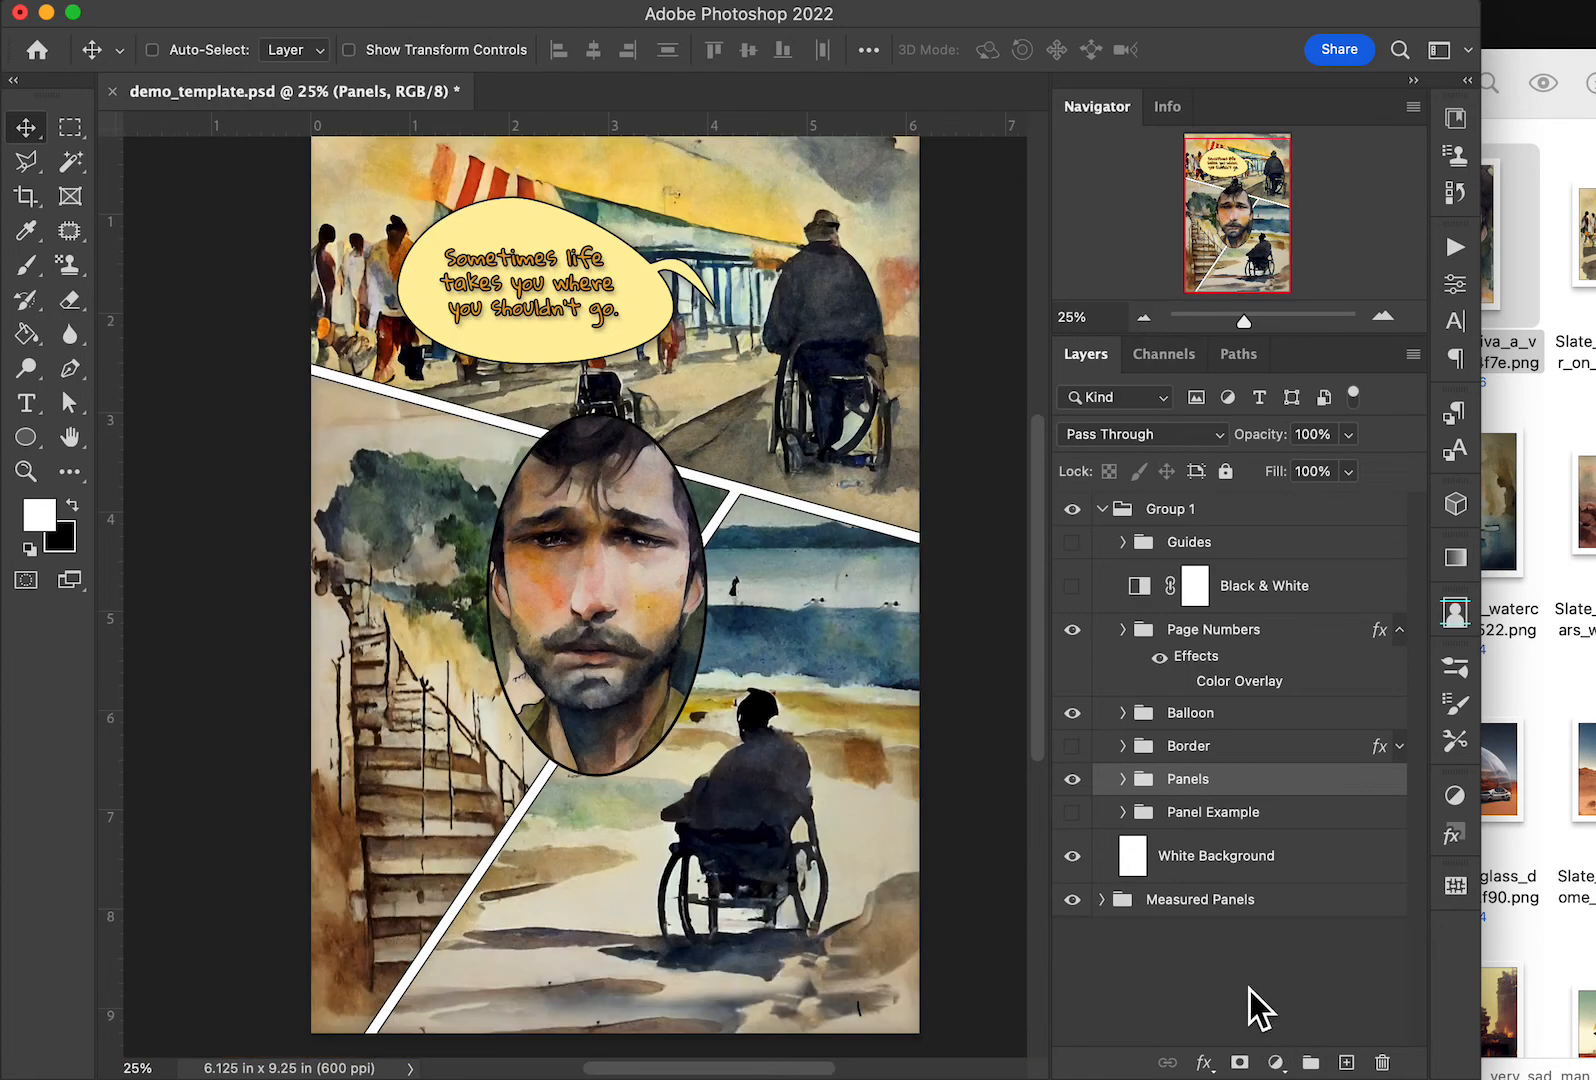